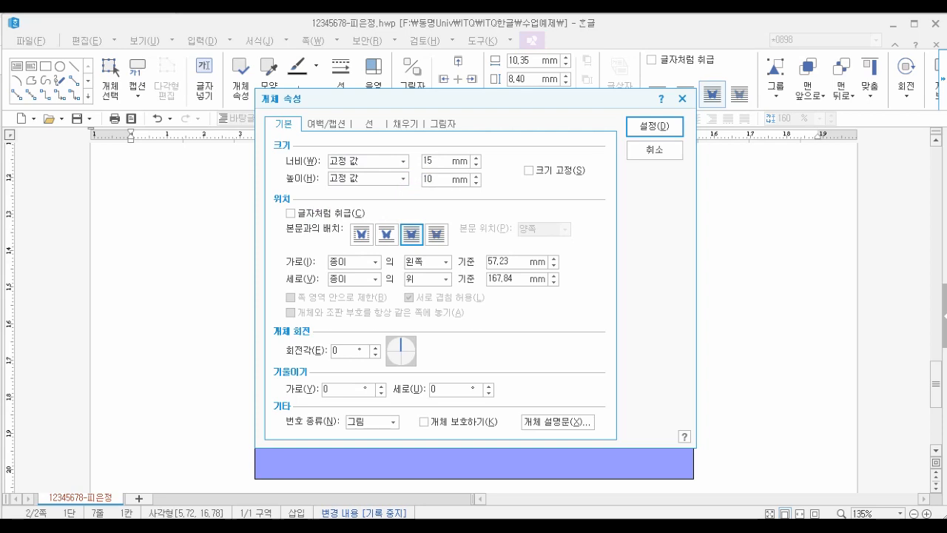
# - Lock the rectangle's size and set its corner style to rounded
pyautogui.click(529, 170)
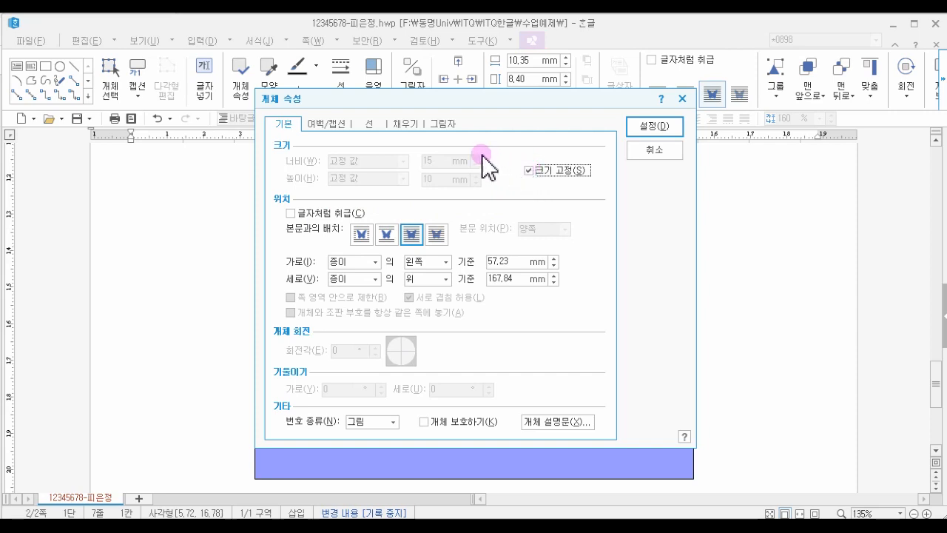
pyautogui.click(366, 122)
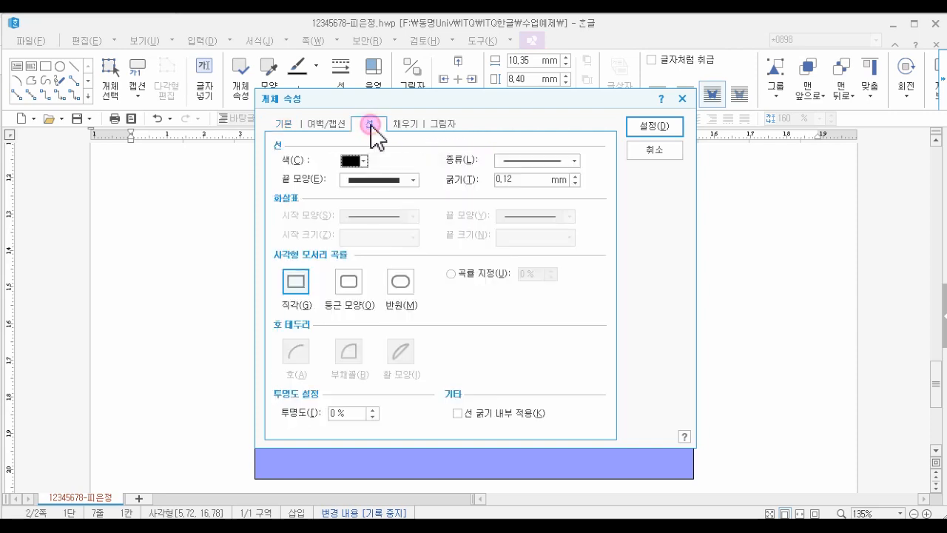
pyautogui.click(348, 280)
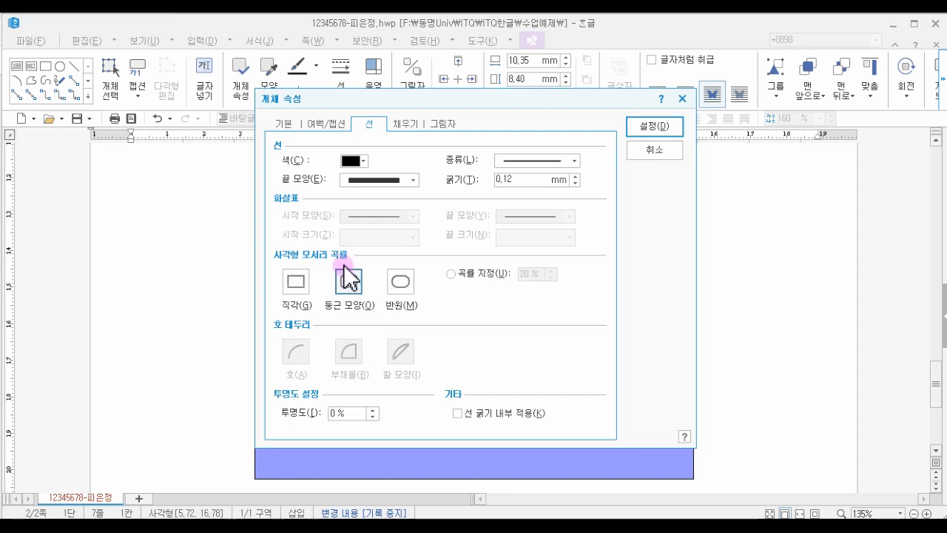
# - Fill the rectangle with red and apply the object properties
pyautogui.click(404, 126)
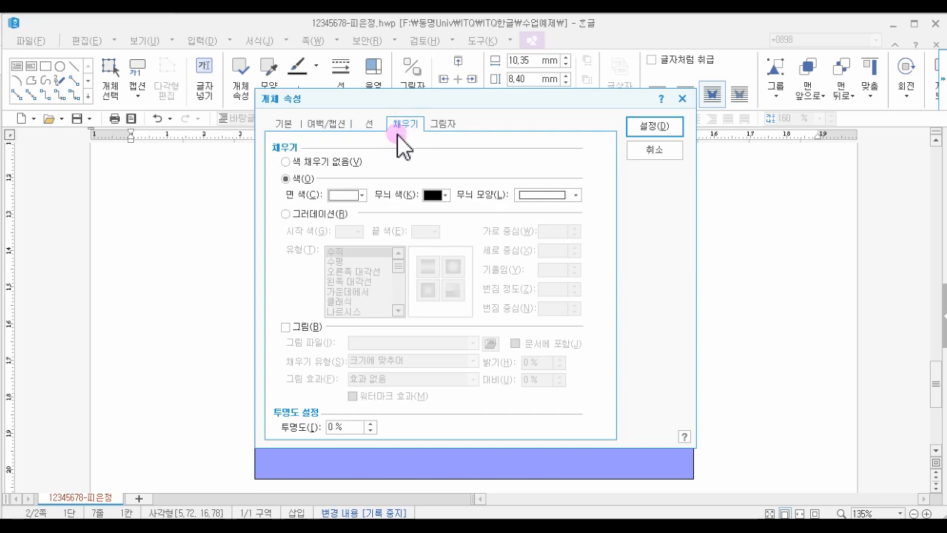
pyautogui.click(342, 195)
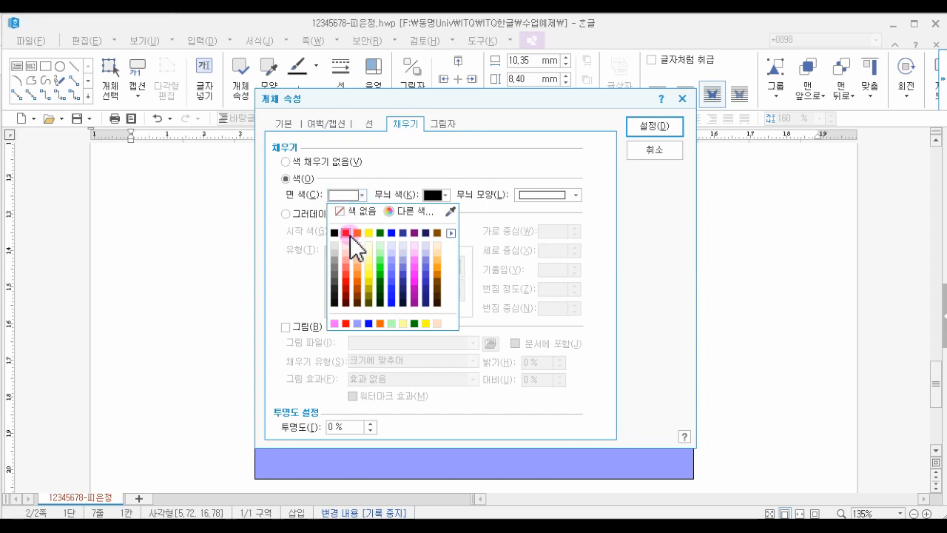
pyautogui.click(346, 234)
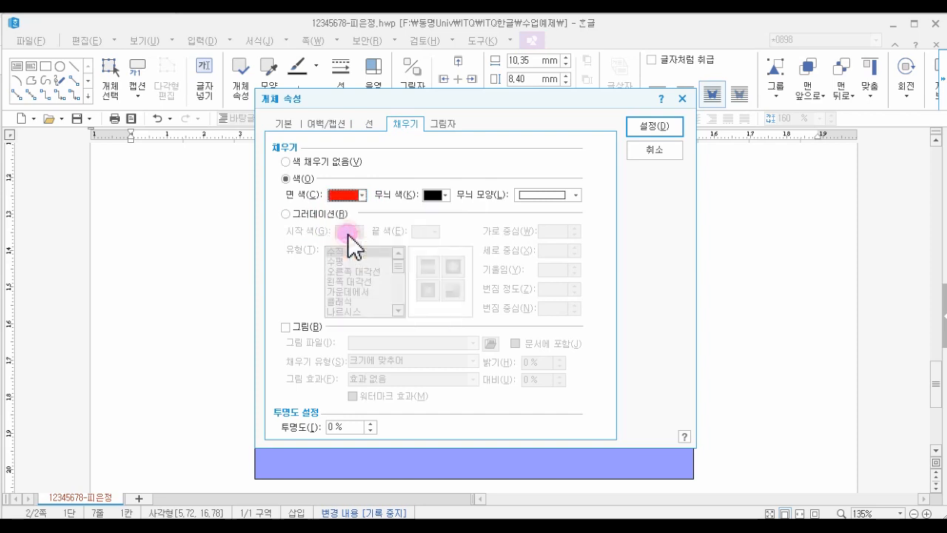
pyautogui.click(647, 127)
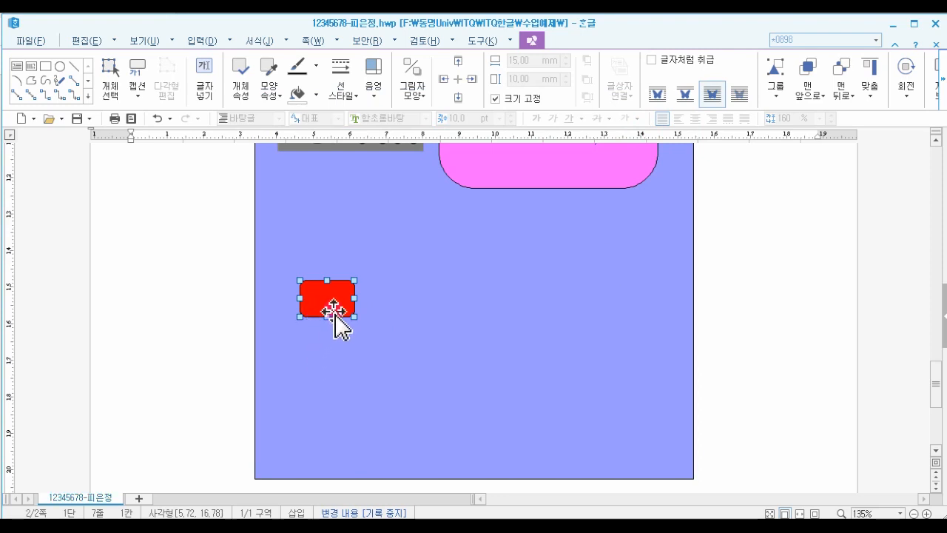
# - Nudge the red rectangle upward and draw a second rectangle about 10 × 12.5 mm overlapping its top
pyautogui.moveTo(329, 314); pyautogui.dragTo(330, 295)
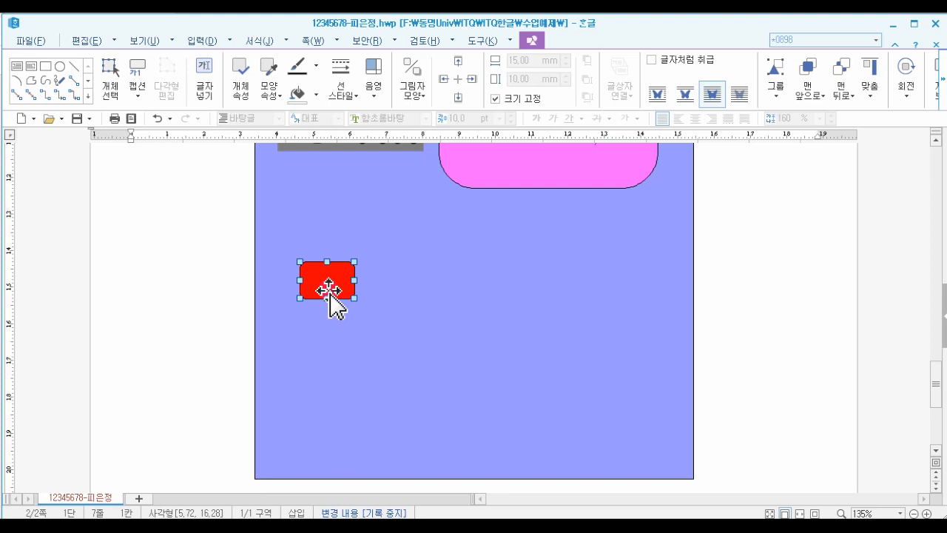
pyautogui.click(44, 66)
pyautogui.moveTo(308, 239); pyautogui.dragTo(344, 285)
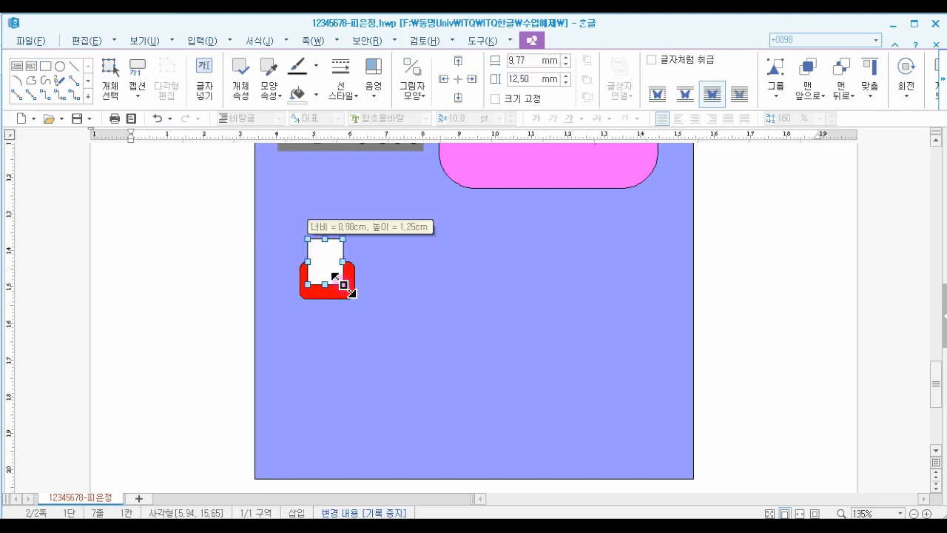
# - Set the new rectangle's width and height to 12 mm each and lock its size
pyautogui.doubleClick(328, 259)
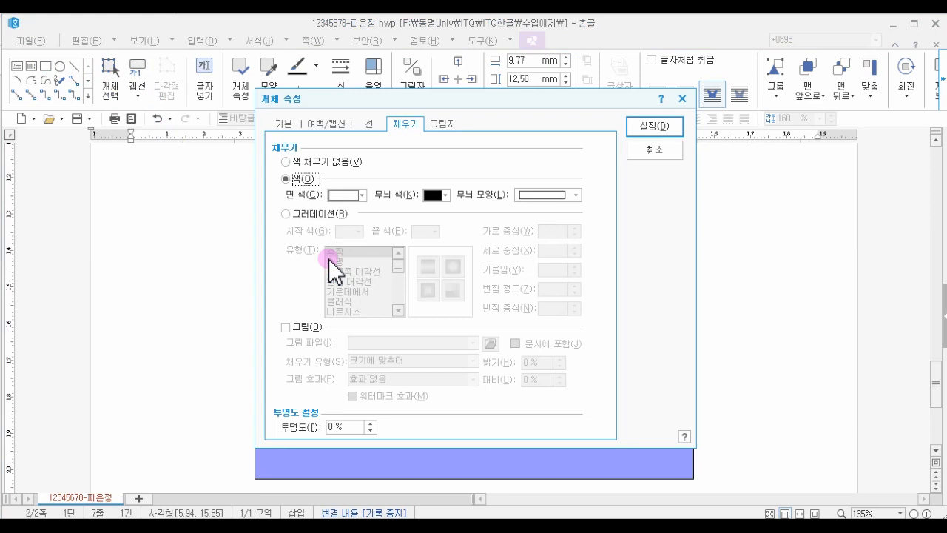
pyautogui.click(283, 122)
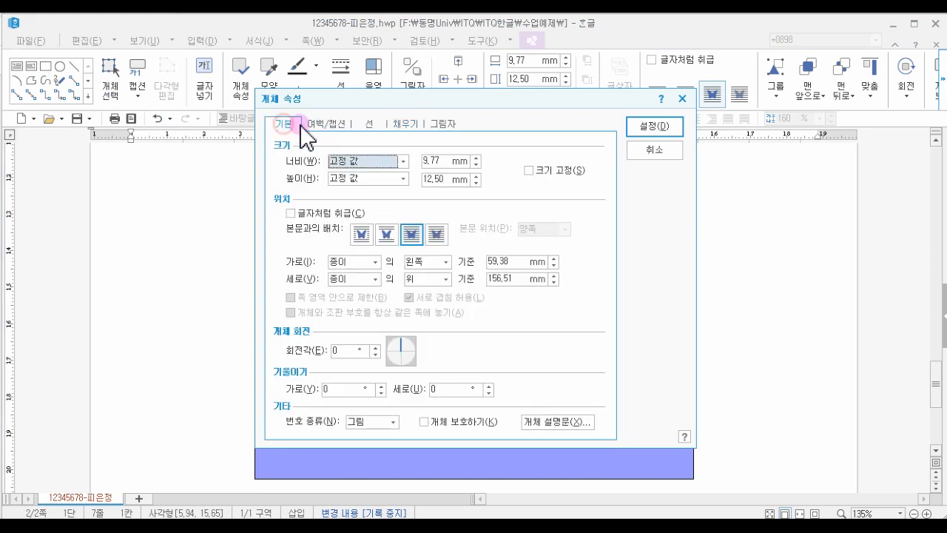
pyautogui.doubleClick(444, 158)
pyautogui.write('12')
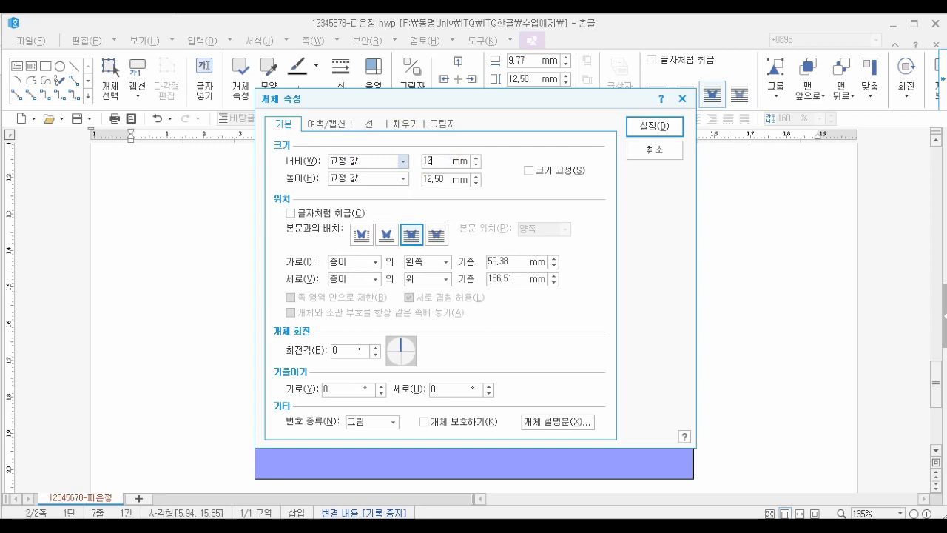
pyautogui.doubleClick(433, 180)
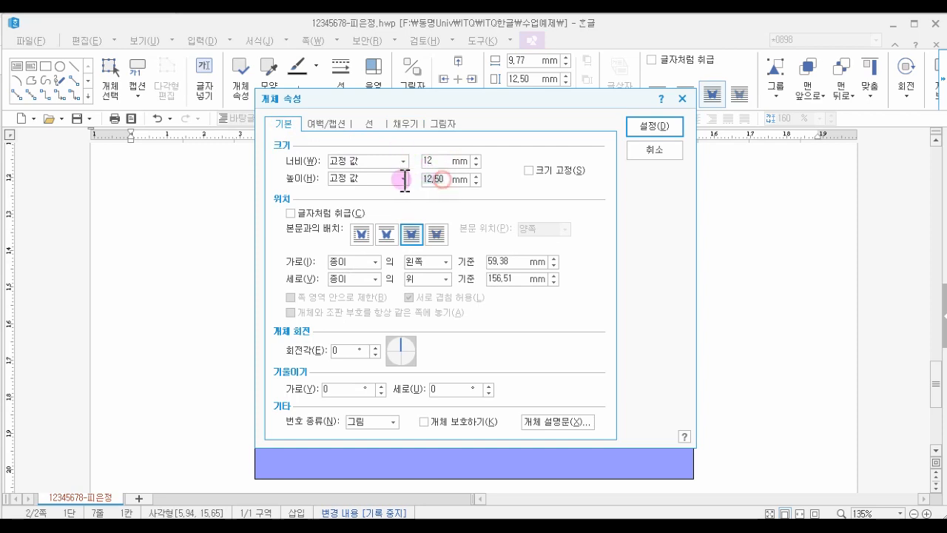
pyautogui.write('12')
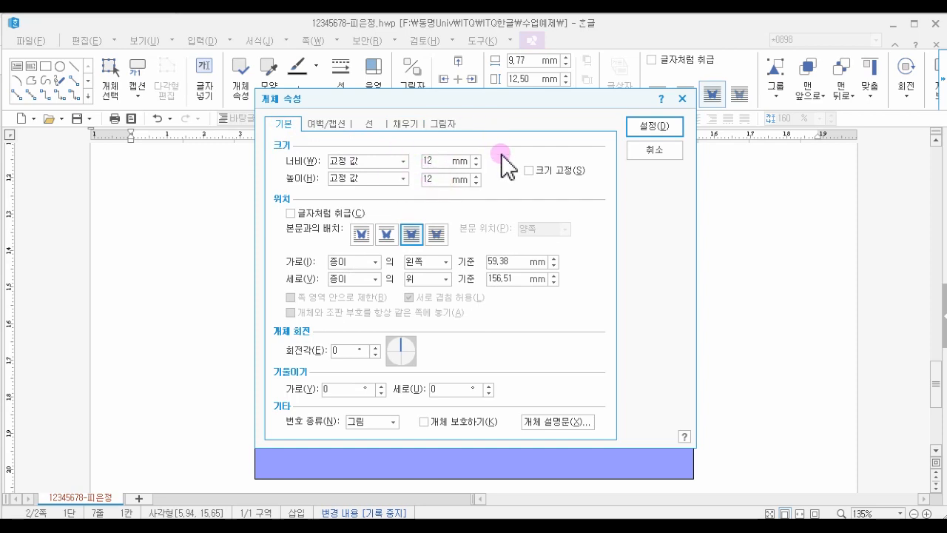
pyautogui.click(532, 170)
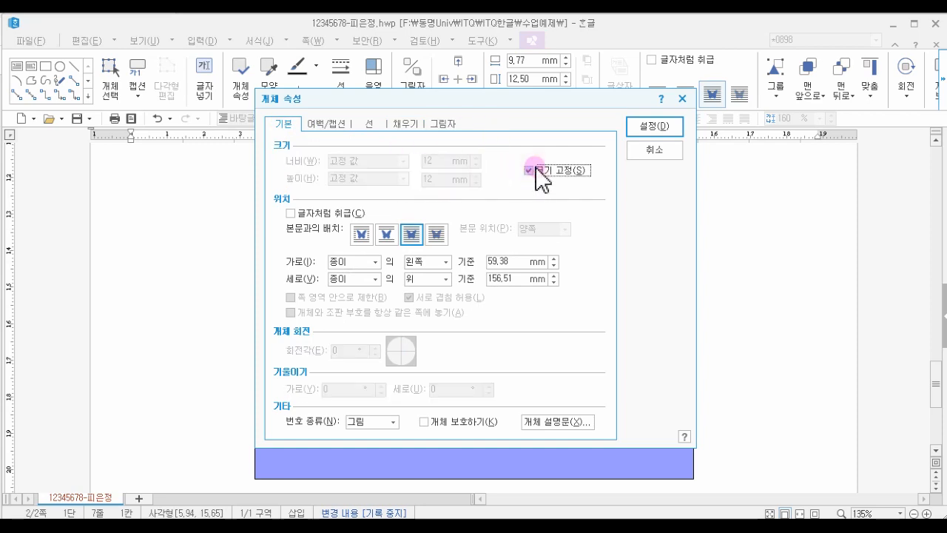
# - Give the new rectangle rounded corners and a white fill from the basic colour theme, then apply
pyautogui.click(367, 126)
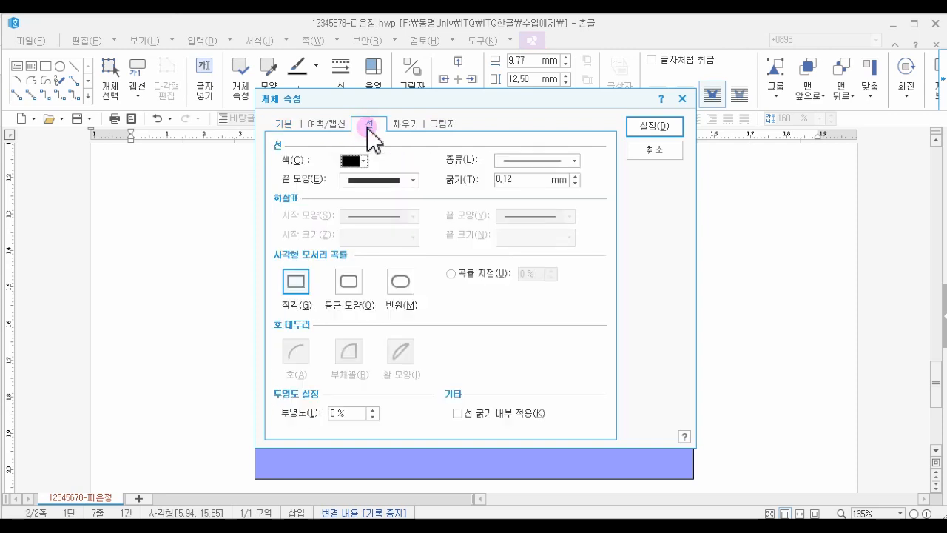
pyautogui.click(353, 291)
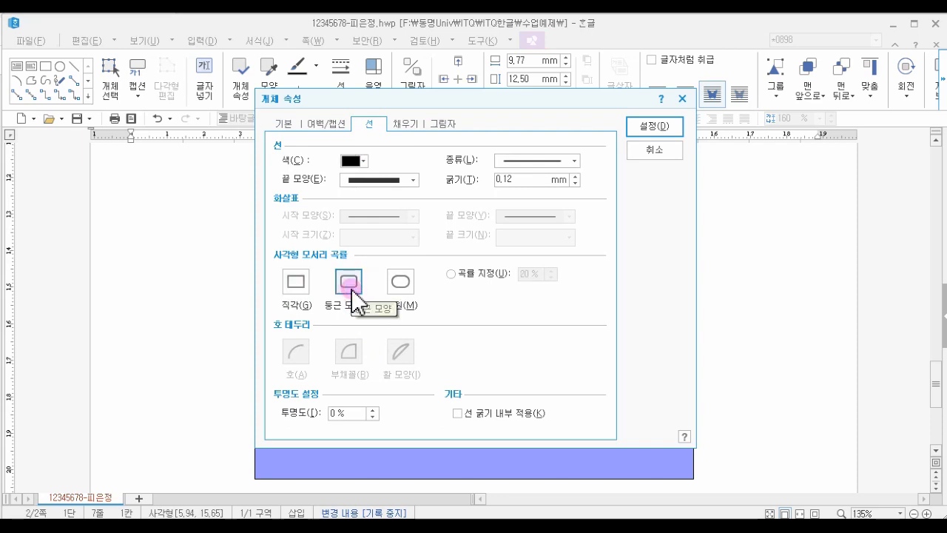
pyautogui.click(402, 126)
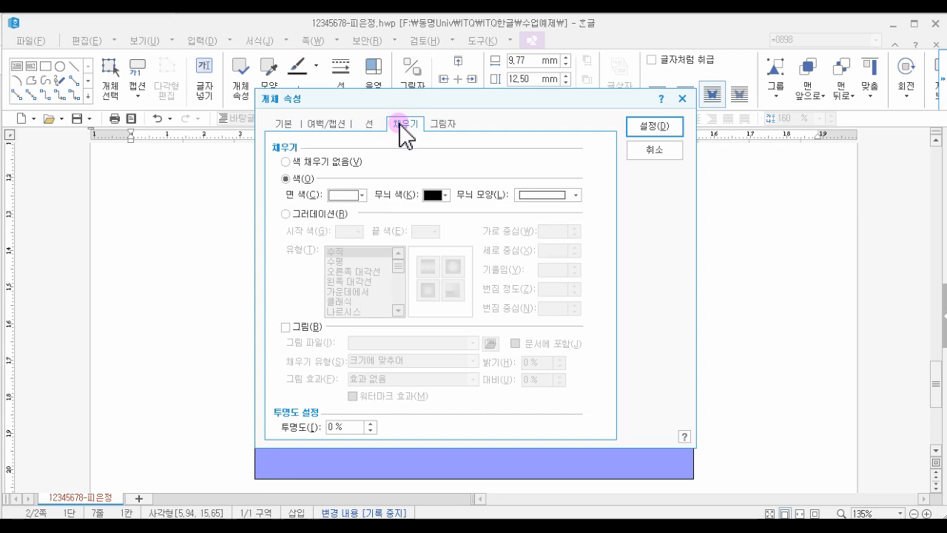
pyautogui.click(342, 195)
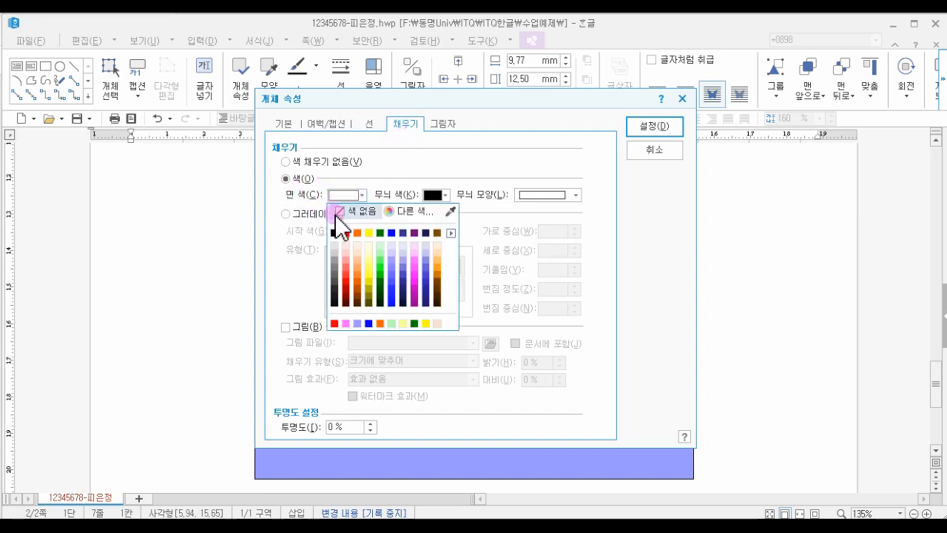
pyautogui.click(452, 234)
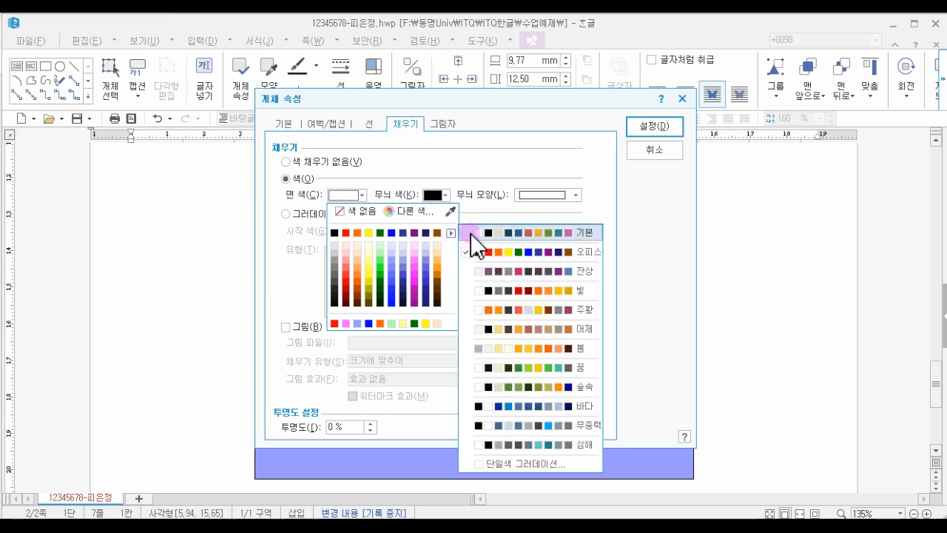
pyautogui.click(472, 234)
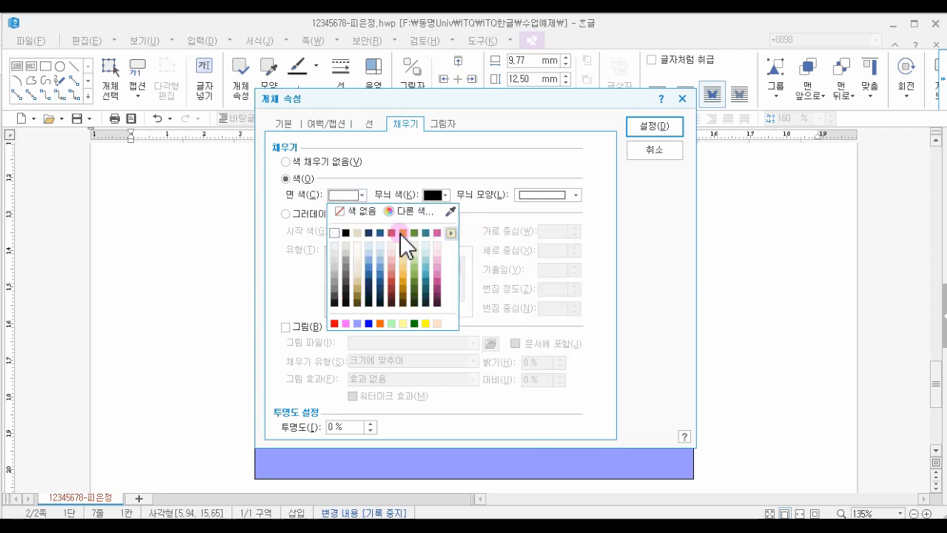
pyautogui.click(337, 241)
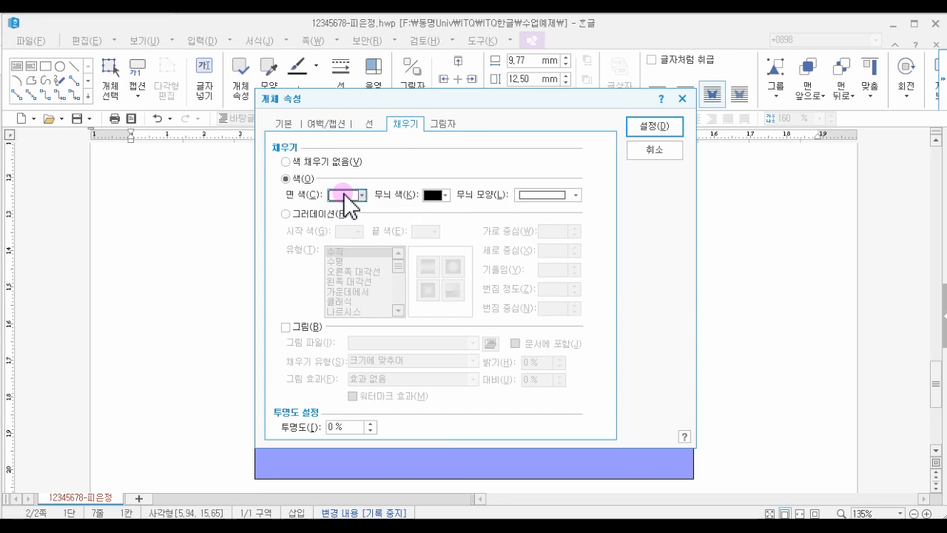
pyautogui.click(651, 128)
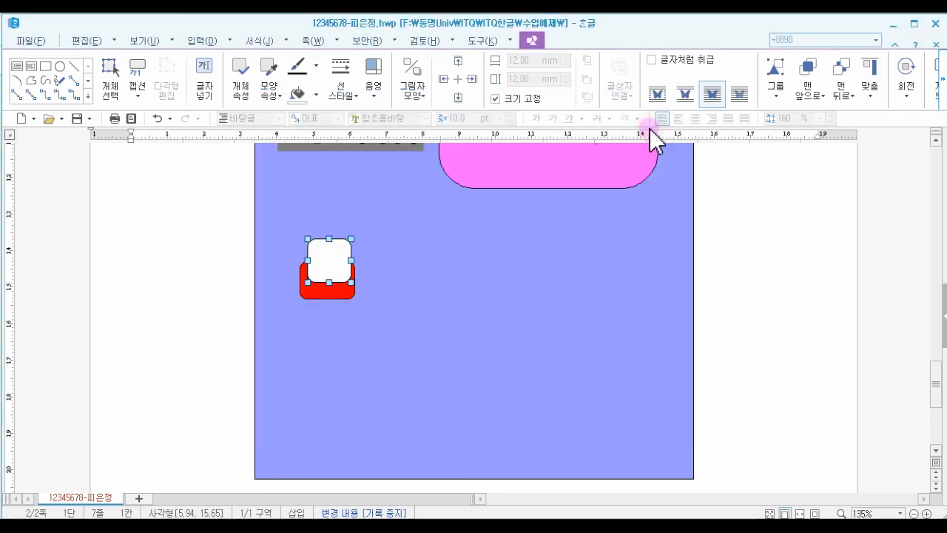
# - Move the white rounded rectangle slightly lower so it sits over the red one
pyautogui.moveTo(333, 261); pyautogui.dragTo(327, 277)
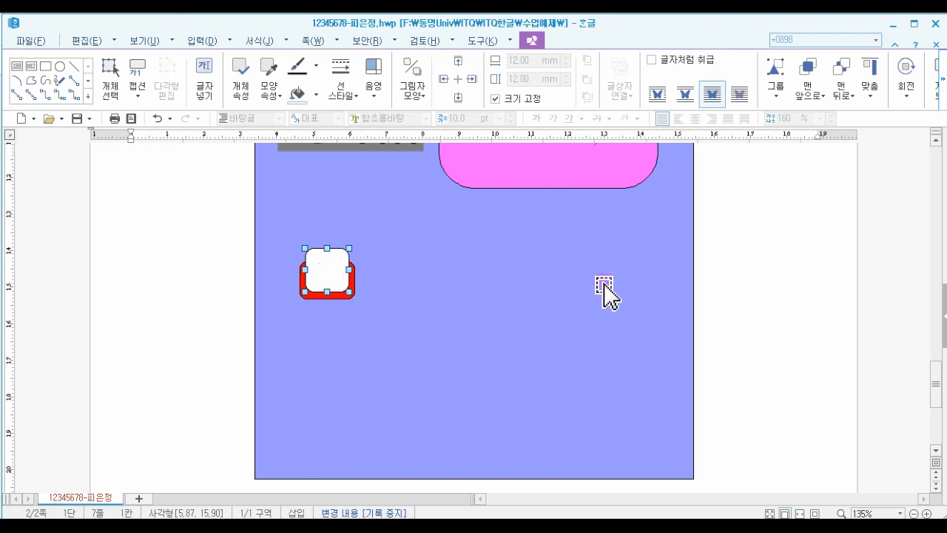
pyautogui.press('Down')
pyautogui.press('Down')
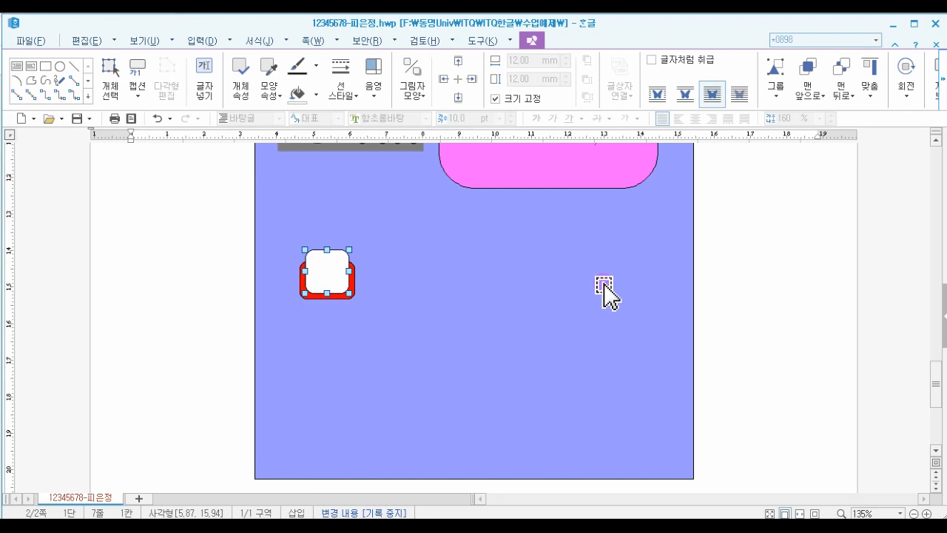
pyautogui.press('Down')
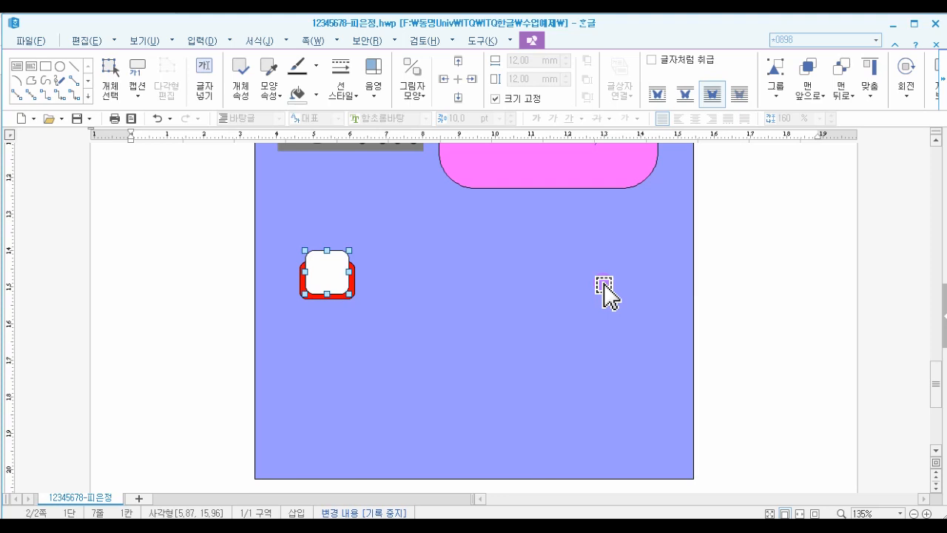
# - Insert text inside the white rectangle and set its font to 돋움
pyautogui.rightClick(326, 273)
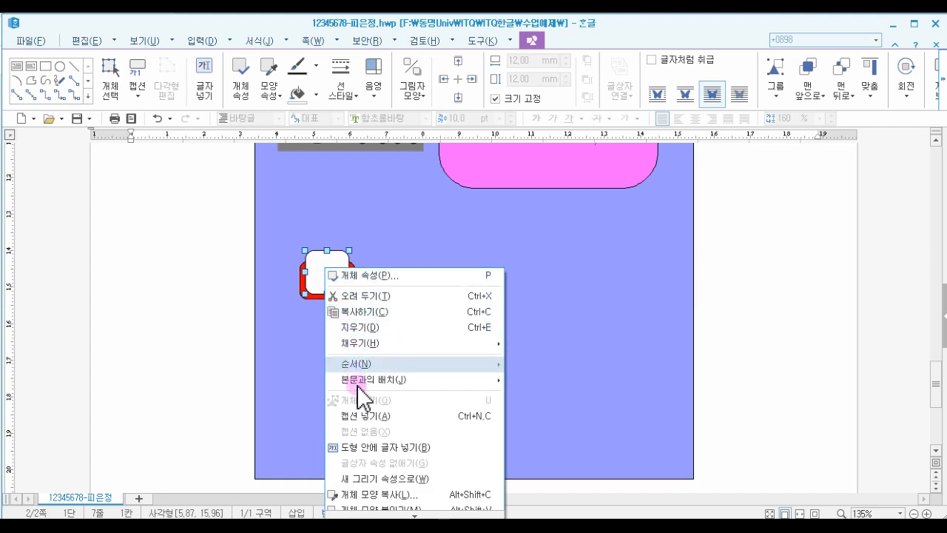
pyautogui.click(366, 449)
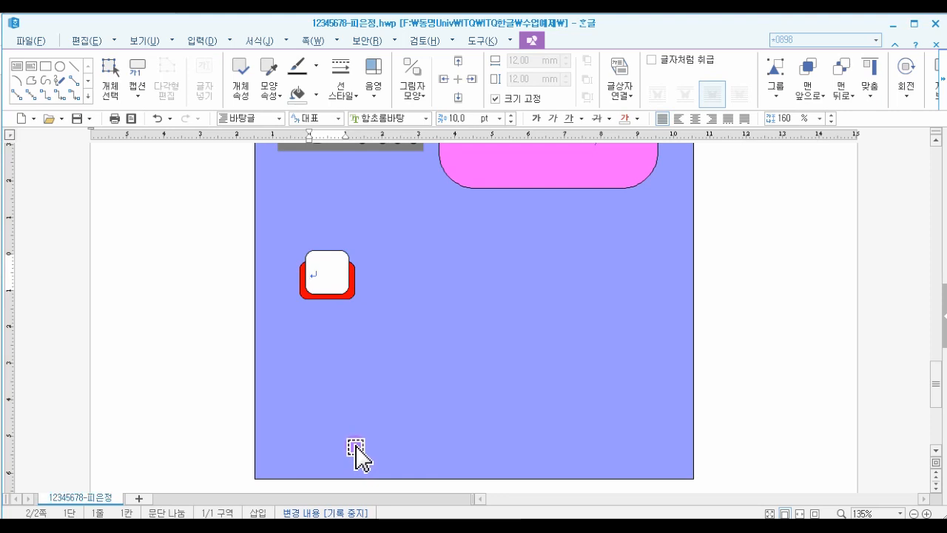
pyautogui.click(424, 119)
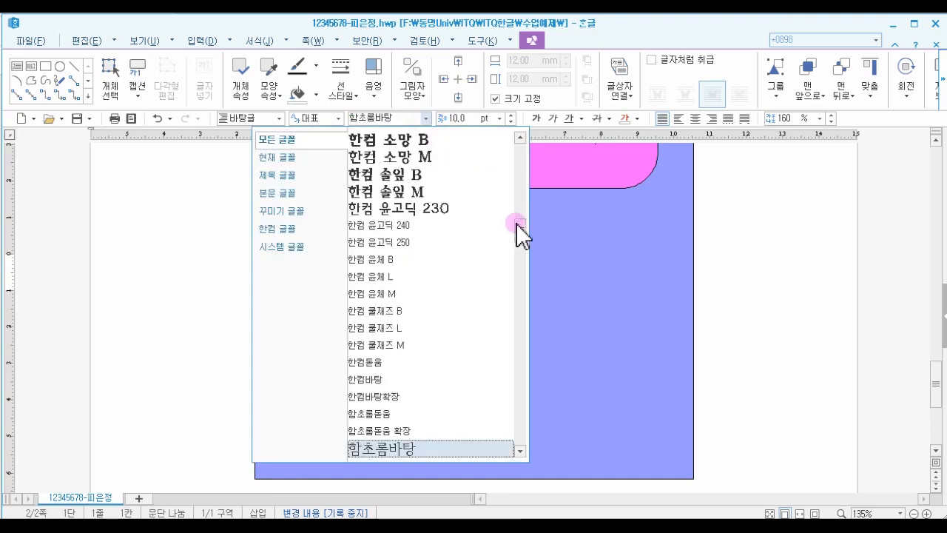
pyautogui.click(521, 152)
pyautogui.click(400, 417)
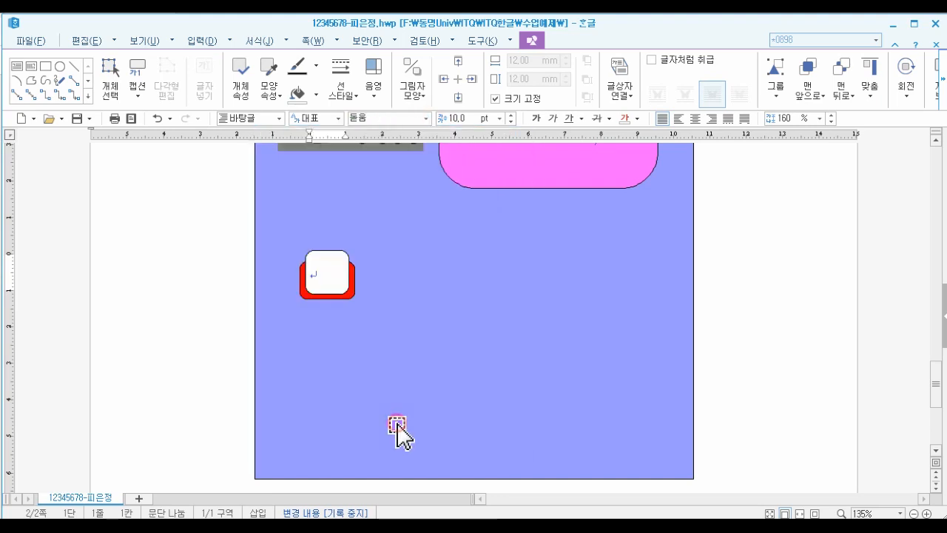
# - Set the text size to 20 pt and center-align it
pyautogui.click(500, 119)
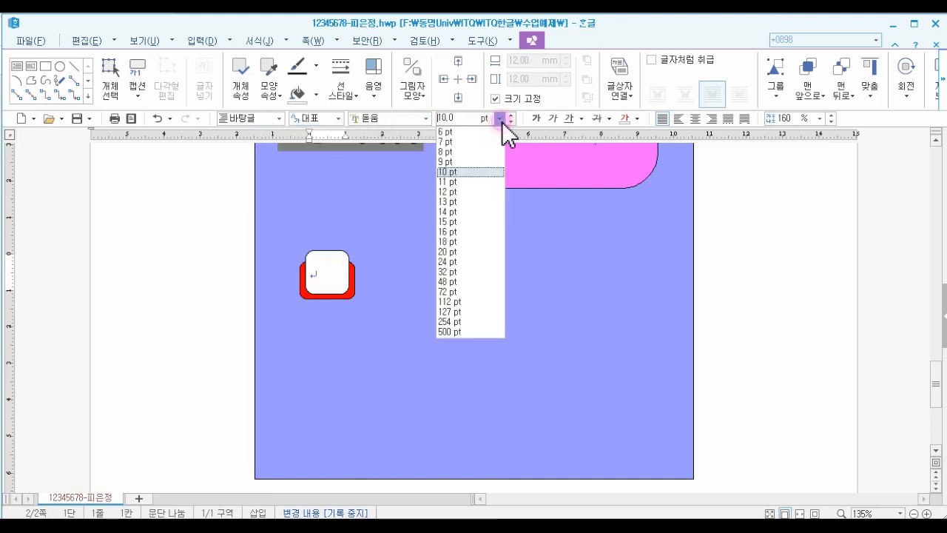
pyautogui.click(464, 251)
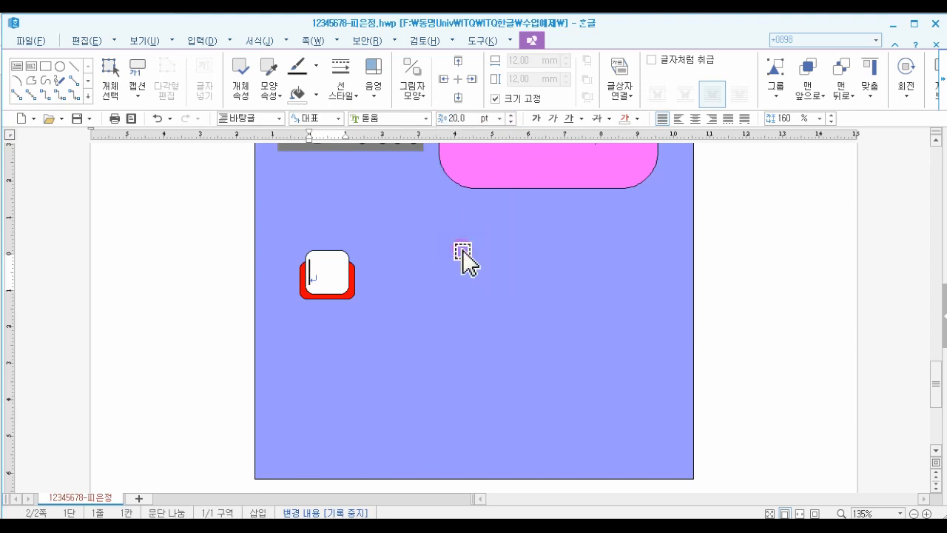
pyautogui.click(697, 121)
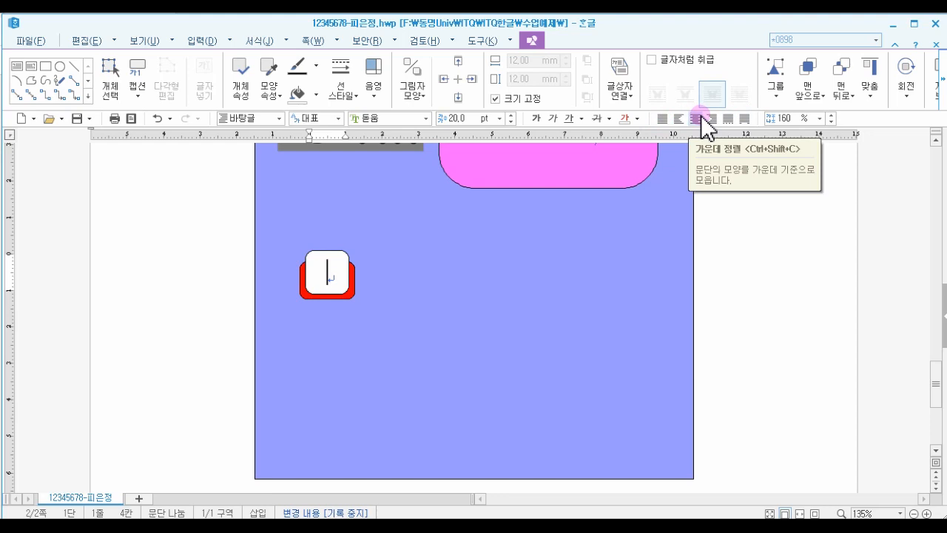
# - Set the white rounded rectangle's text box vertical alignment to top and apply
pyautogui.doubleClick(341, 256)
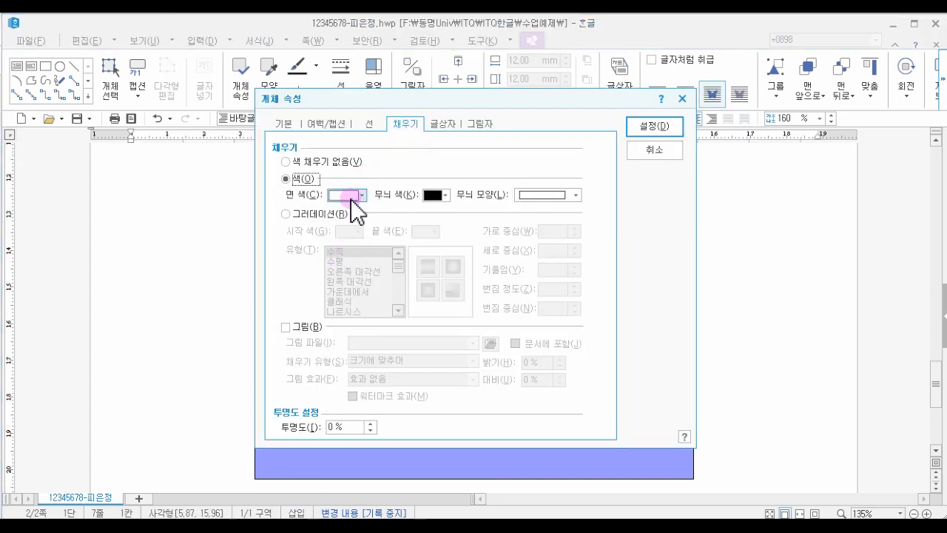
pyautogui.click(433, 124)
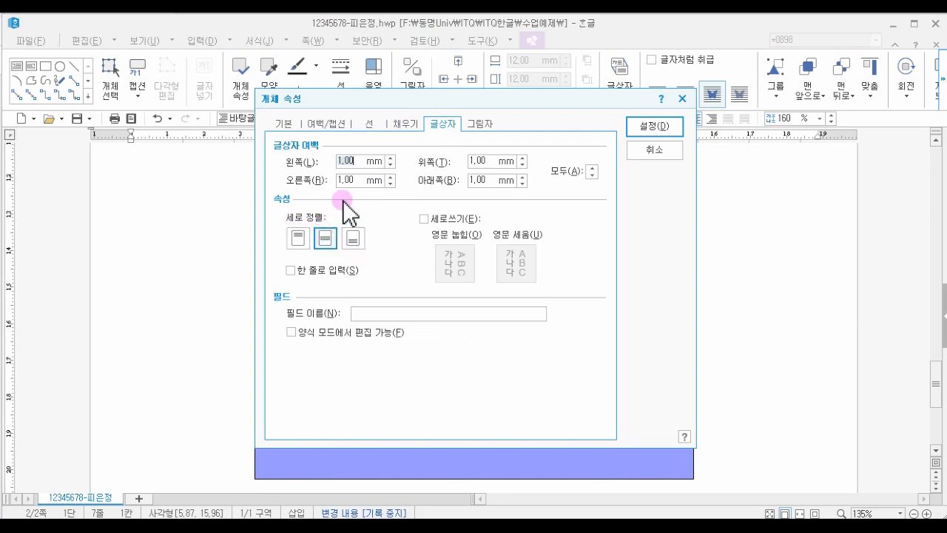
pyautogui.moveTo(396, 102); pyautogui.dragTo(576, 97)
pyautogui.click(477, 232)
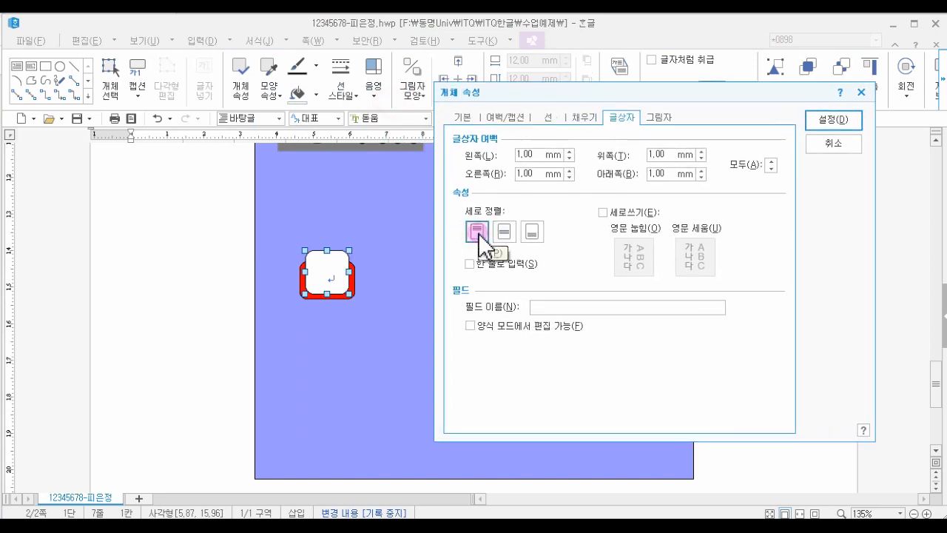
pyautogui.click(824, 122)
# - Type 지 inside the white rounded rectangle
pyautogui.click(228, 269)
pyautogui.scroll(-3, 348, 339)
pyautogui.click(331, 393)
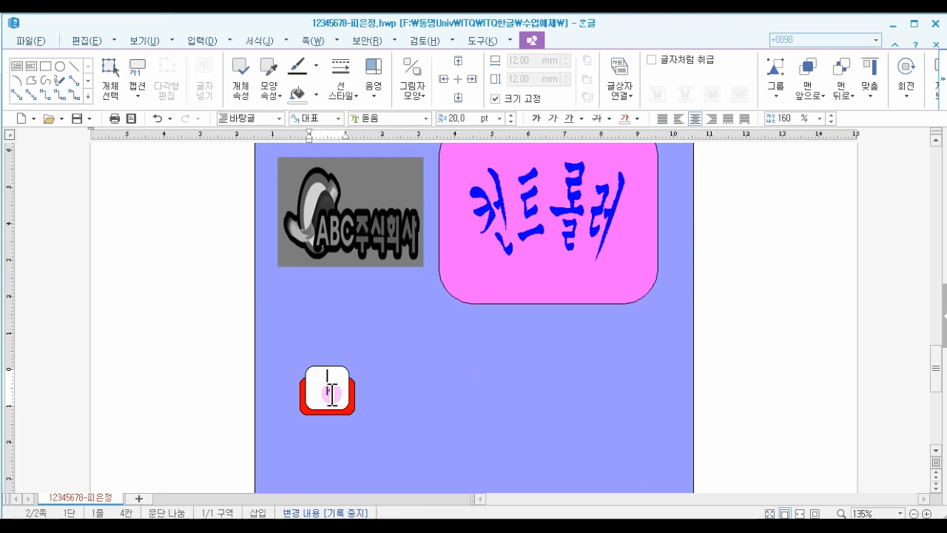
pyautogui.write('지')
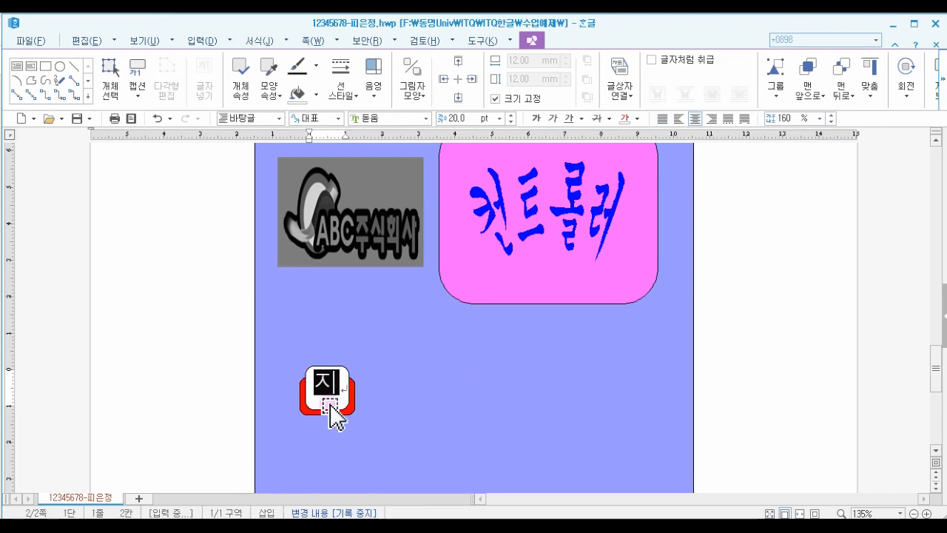
# - Set the white rectangle's vertical text alignment to bottom and apply
pyautogui.click(330, 405)
pyautogui.doubleClick(330, 405)
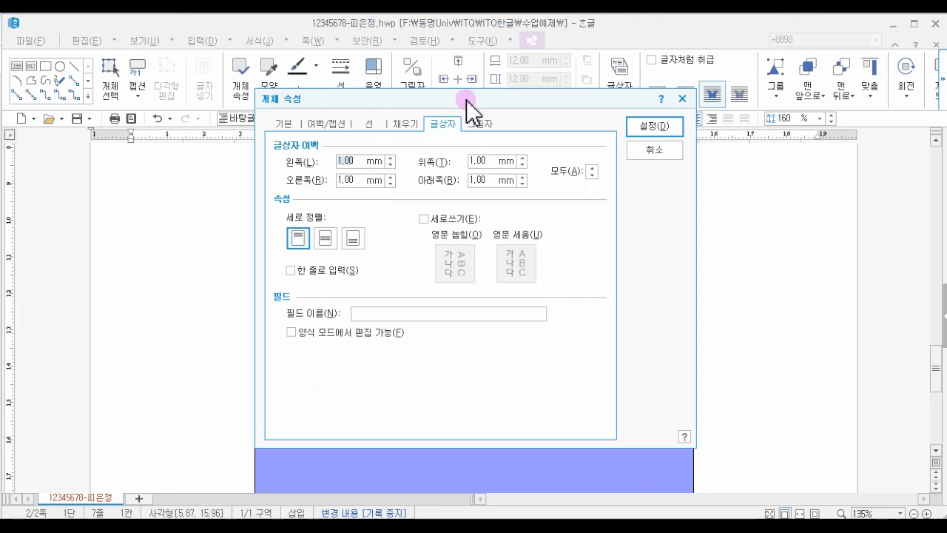
pyautogui.moveTo(465, 94); pyautogui.dragTo(553, 103)
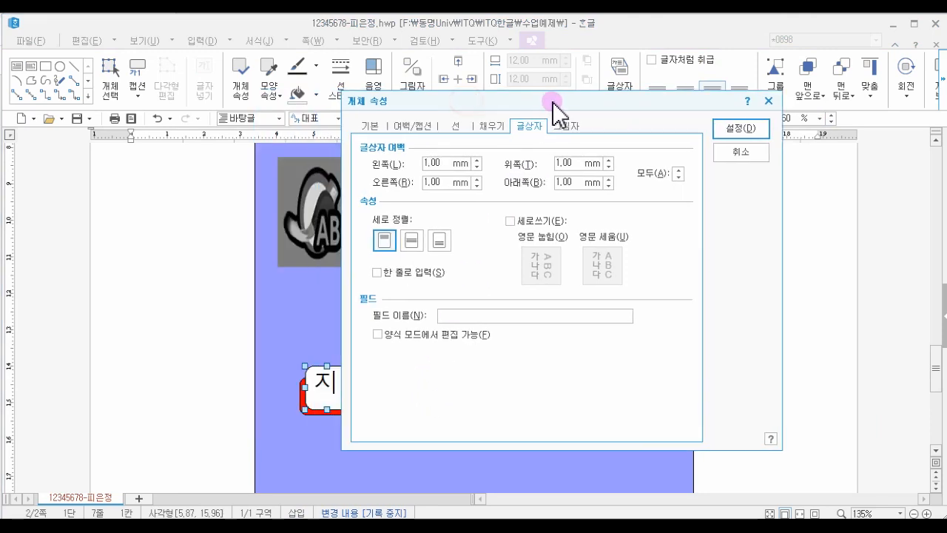
pyautogui.click(436, 242)
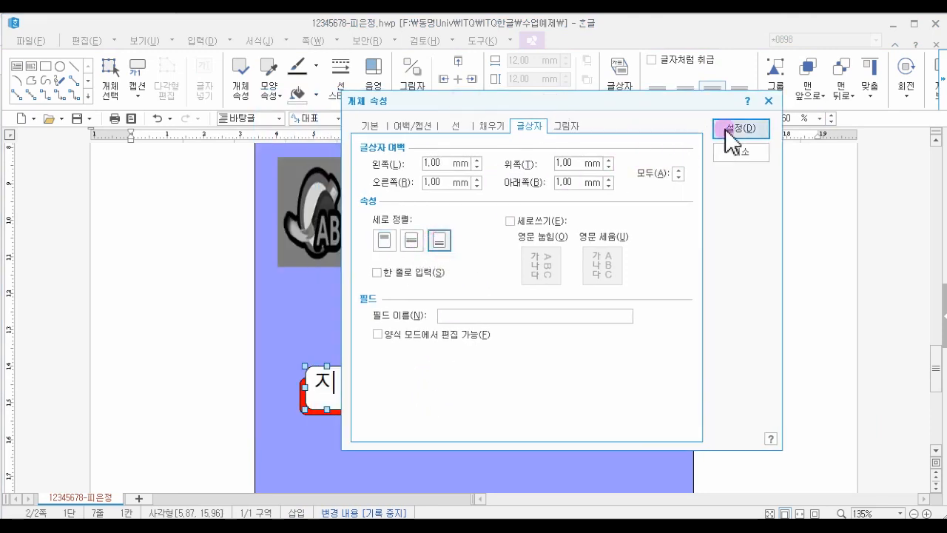
pyautogui.click(740, 128)
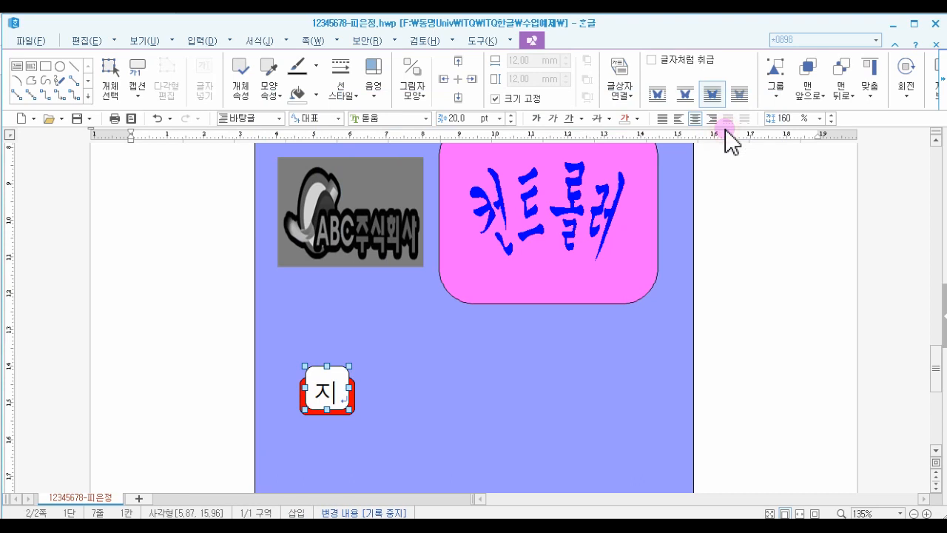
# - Set the white rectangle's vertical text alignment to center and apply
pyautogui.doubleClick(344, 386)
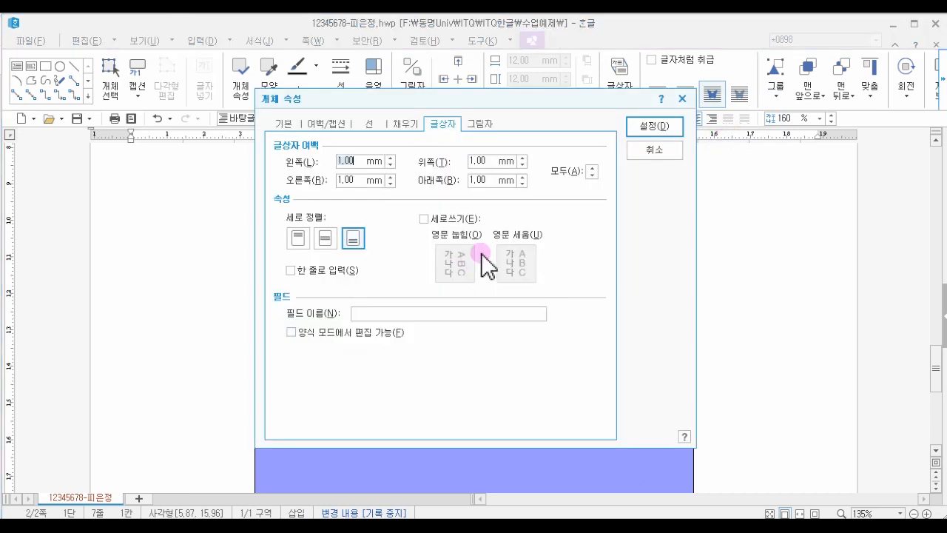
pyautogui.click(324, 238)
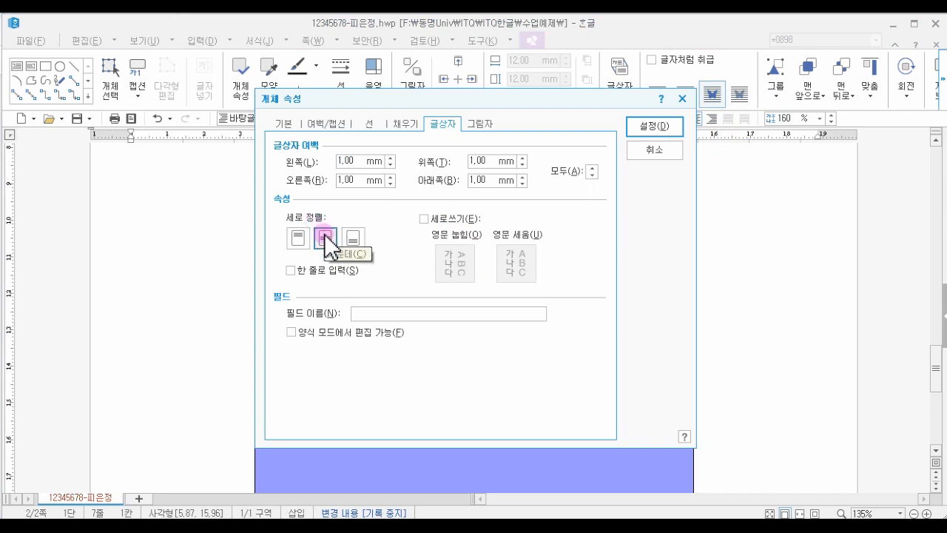
pyautogui.click(645, 128)
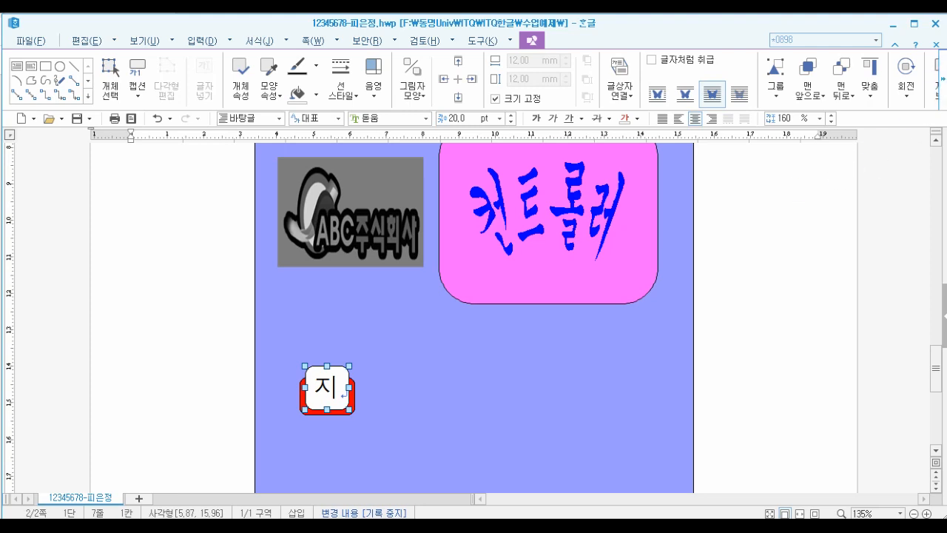
pyautogui.click(945, 316)
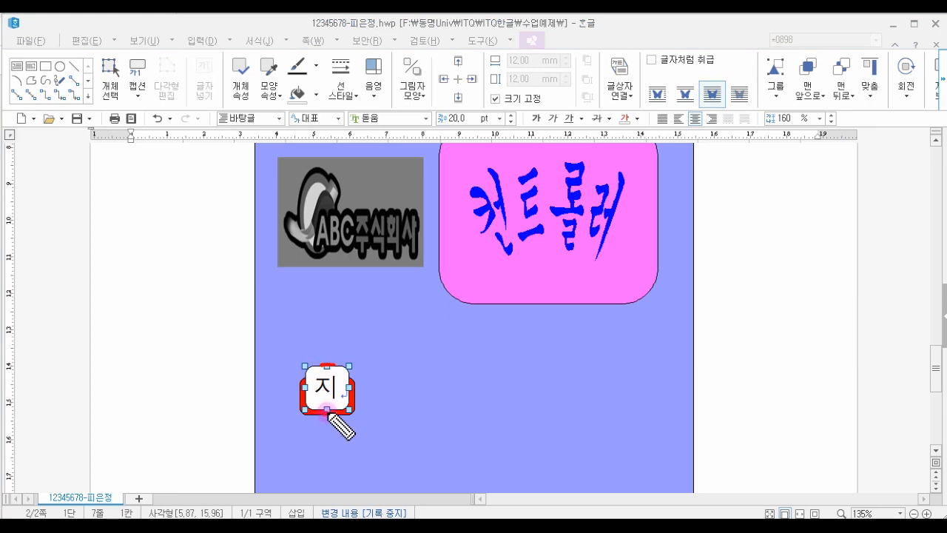
pyautogui.moveTo(328, 408); pyautogui.dragTo(407, 420)
pyautogui.moveTo(334, 364); pyautogui.dragTo(378, 364)
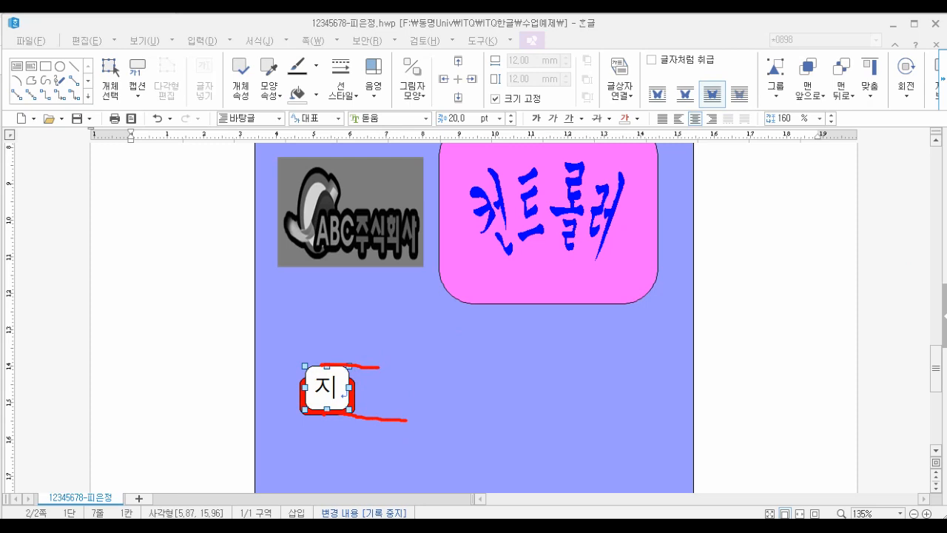
pyautogui.click(946, 190)
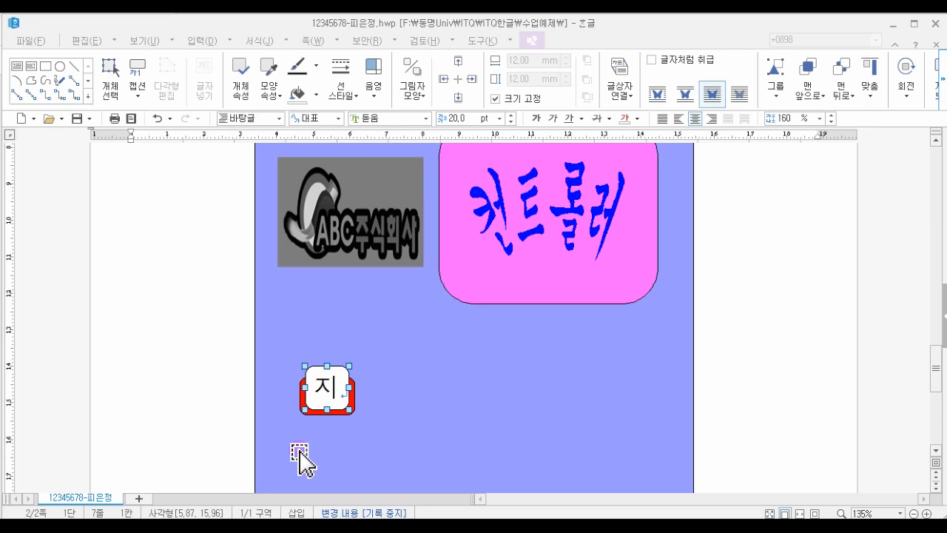
# - Draw a text box about 41.6 by 14.1 mm starting over the right side of the white rectangle
pyautogui.click(21, 65)
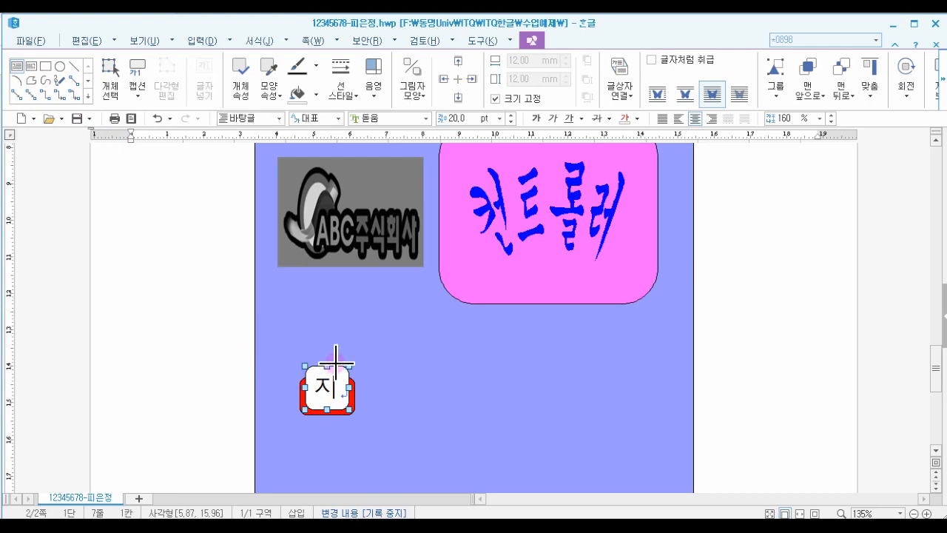
pyautogui.moveTo(336, 370); pyautogui.dragTo(488, 415)
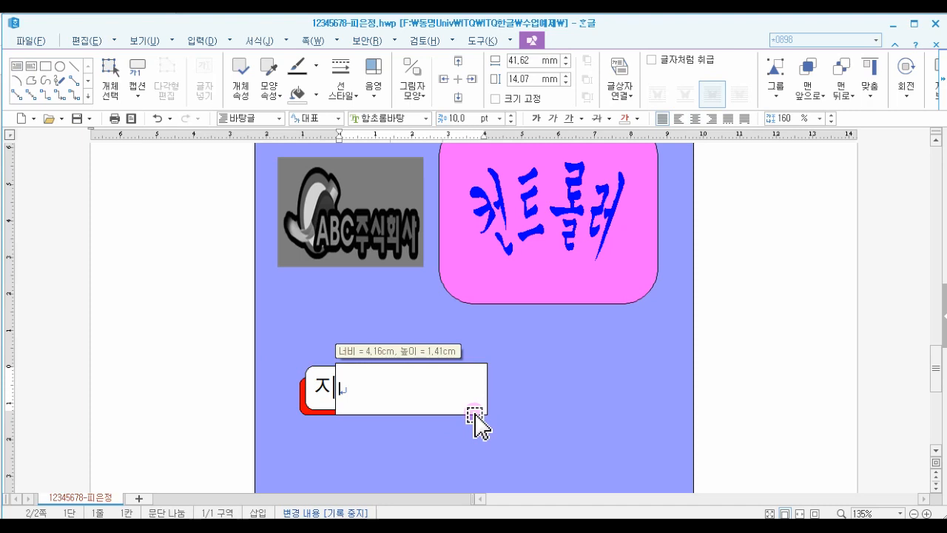
pyautogui.press('Escape')
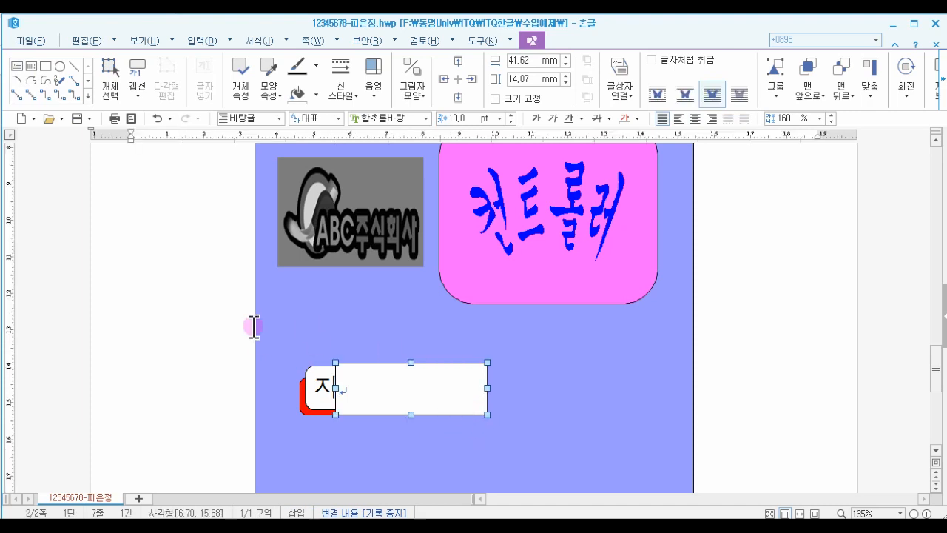
# - Move the new text box right so it clears the white rectangle and widen it to about 94.5 mm
pyautogui.press('Right')
pyautogui.press('Right')
pyautogui.press('Right')
pyautogui.press('Right')
pyautogui.press('Right')
pyautogui.press('Right')
pyautogui.press('Right')
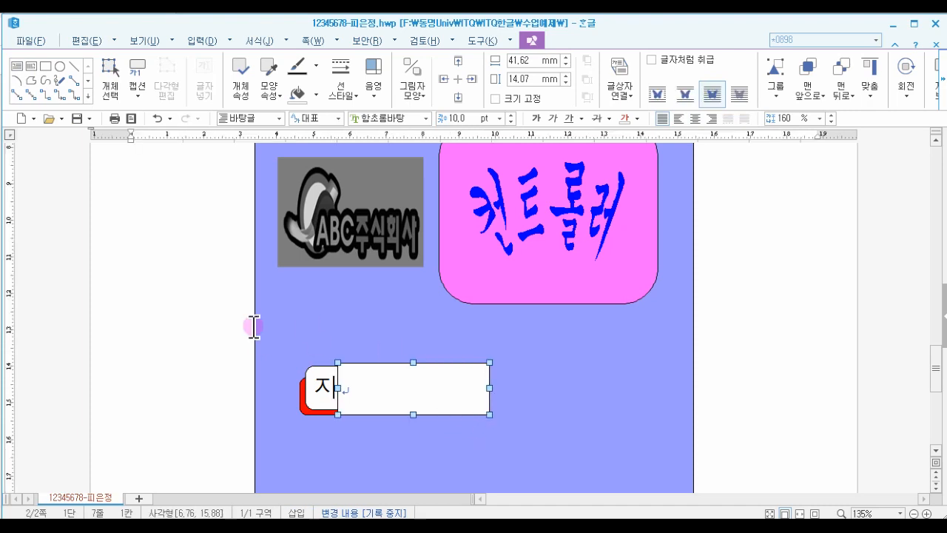
pyautogui.press('Right')
pyautogui.press('Right')
pyautogui.press('Right')
pyautogui.press('Right')
pyautogui.press('Right')
pyautogui.press('Right')
pyautogui.press('Right')
pyautogui.press('Right')
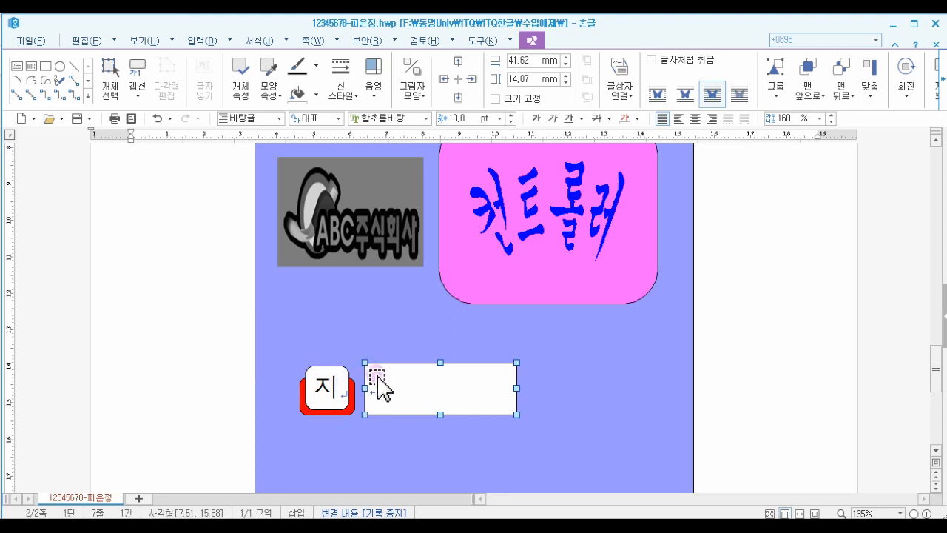
pyautogui.press('Right')
pyautogui.press('Right')
pyautogui.press('Right')
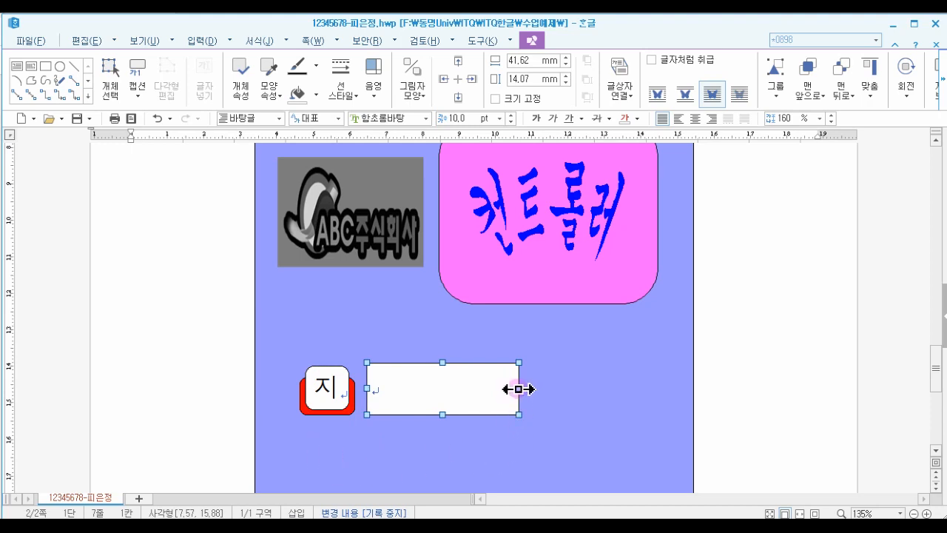
pyautogui.moveTo(559, 389); pyautogui.dragTo(711, 389)
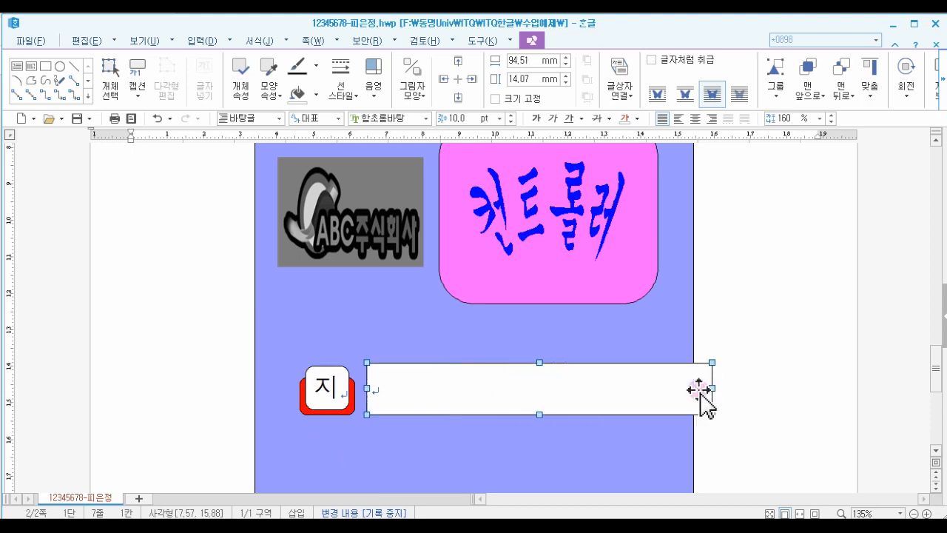
# - Set the text box's outline to a dashed line
pyautogui.doubleClick(495, 383)
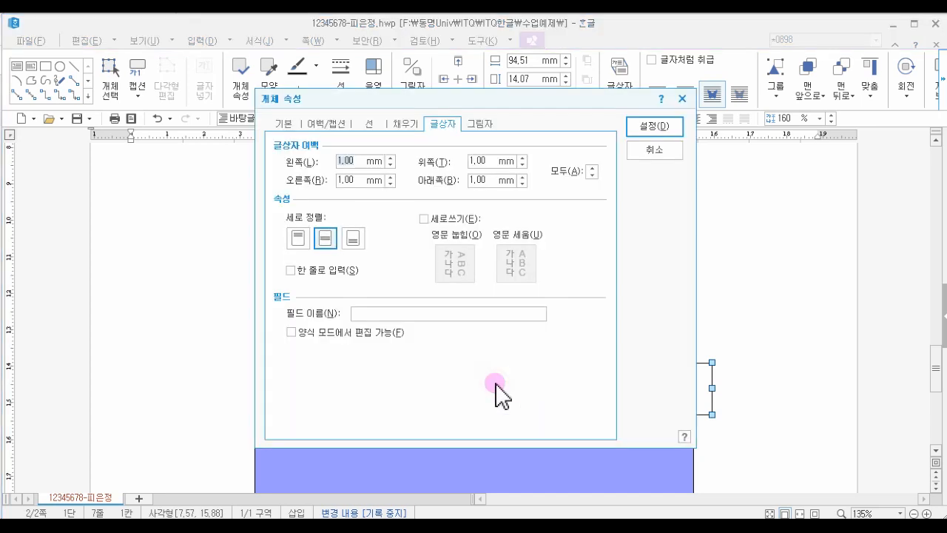
pyautogui.click(282, 125)
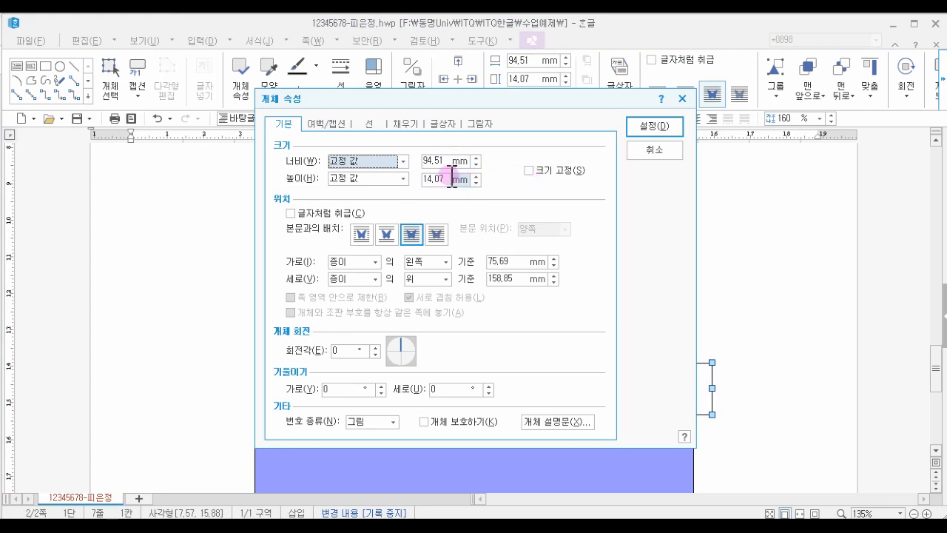
pyautogui.click(369, 124)
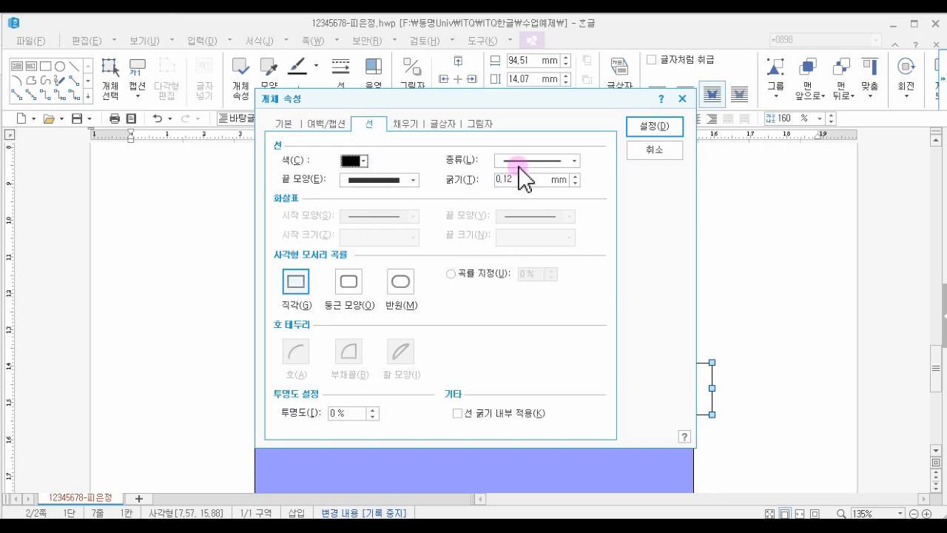
pyautogui.click(575, 161)
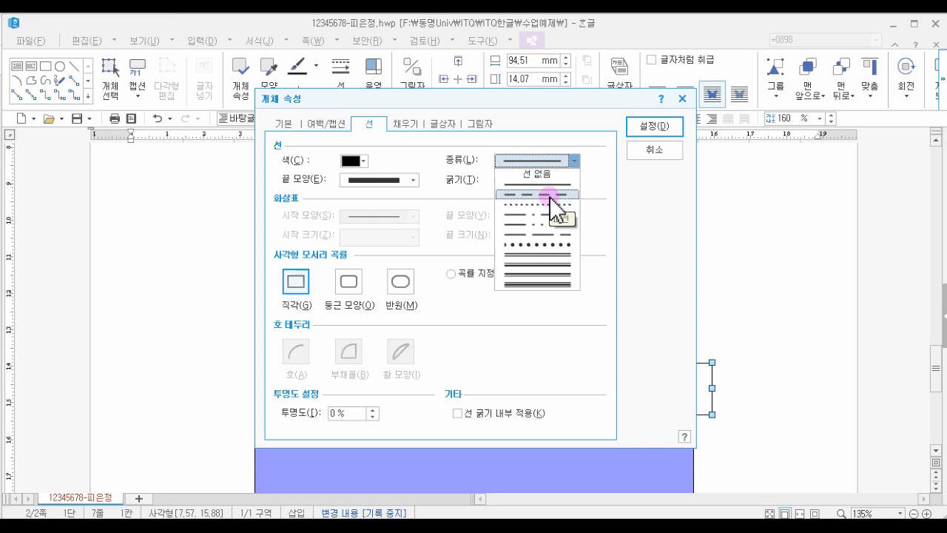
pyautogui.click(550, 195)
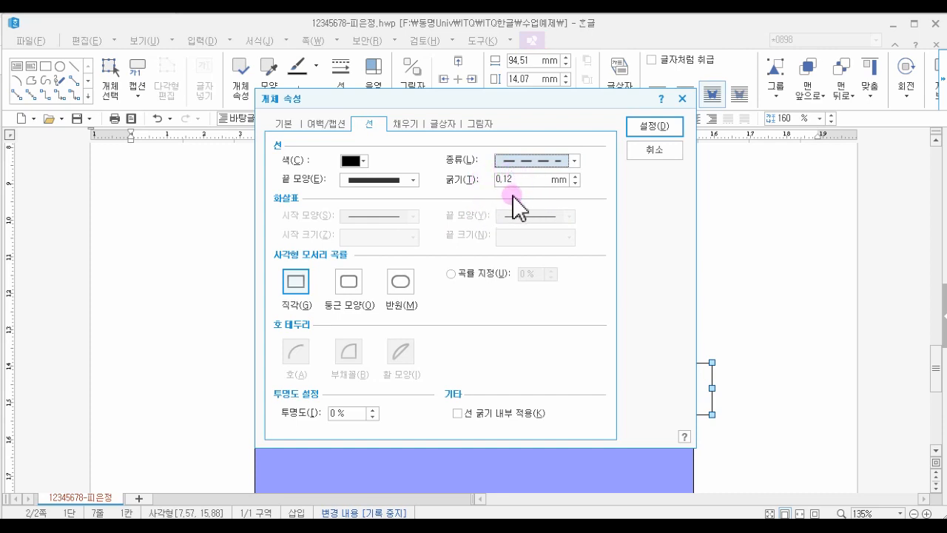
# - Remove the text box's fill colour and apply the properties
pyautogui.click(404, 125)
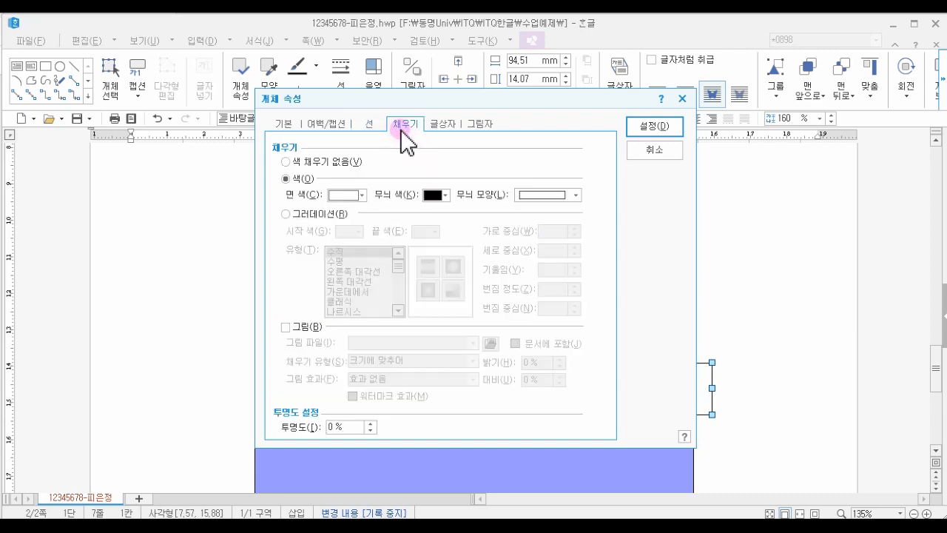
pyautogui.click(338, 162)
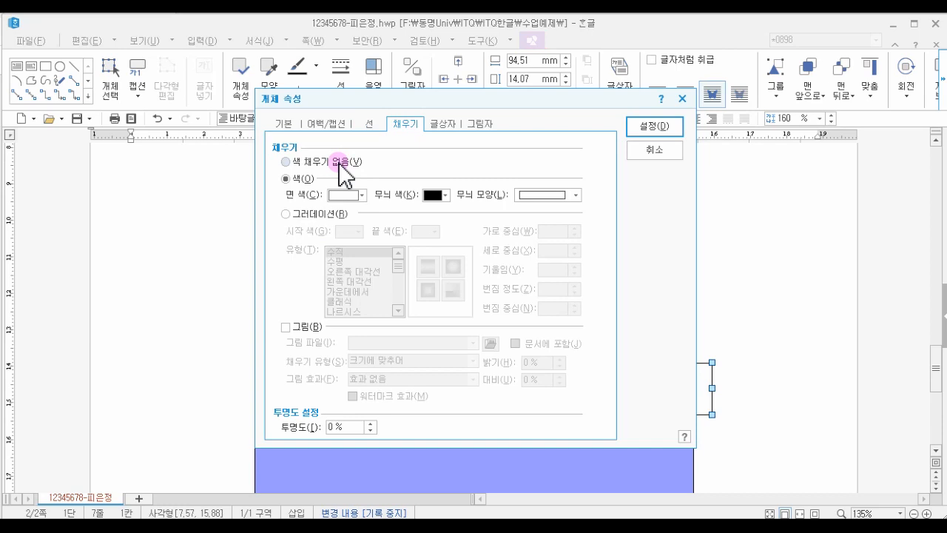
pyautogui.click(339, 163)
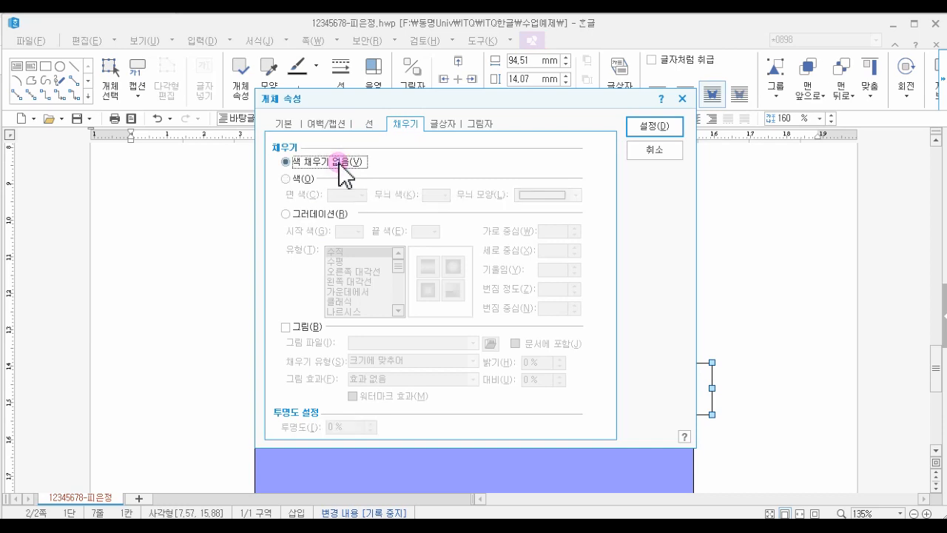
pyautogui.click(648, 128)
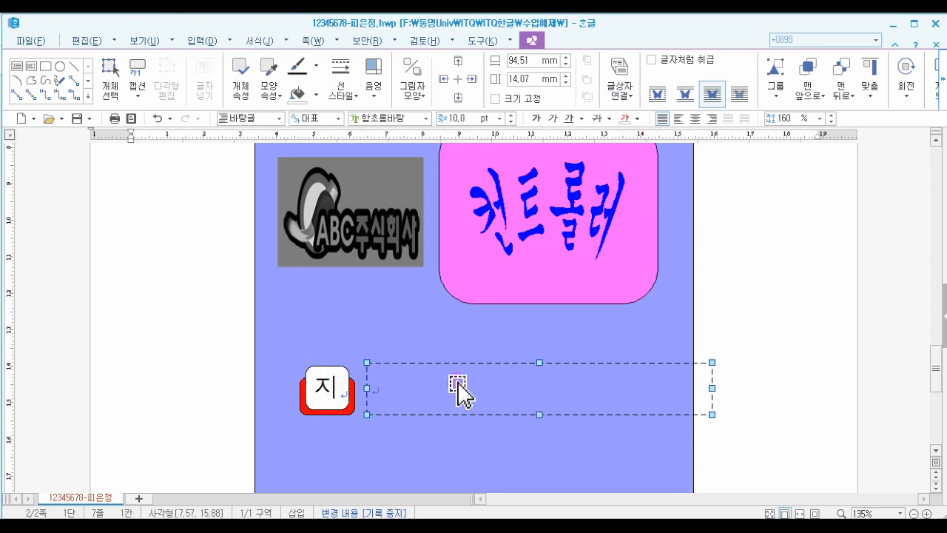
# - Place the cursor inside the dashed text box and set its font to 굴림
pyautogui.click(727, 380)
pyautogui.click(433, 399)
pyautogui.click(421, 397)
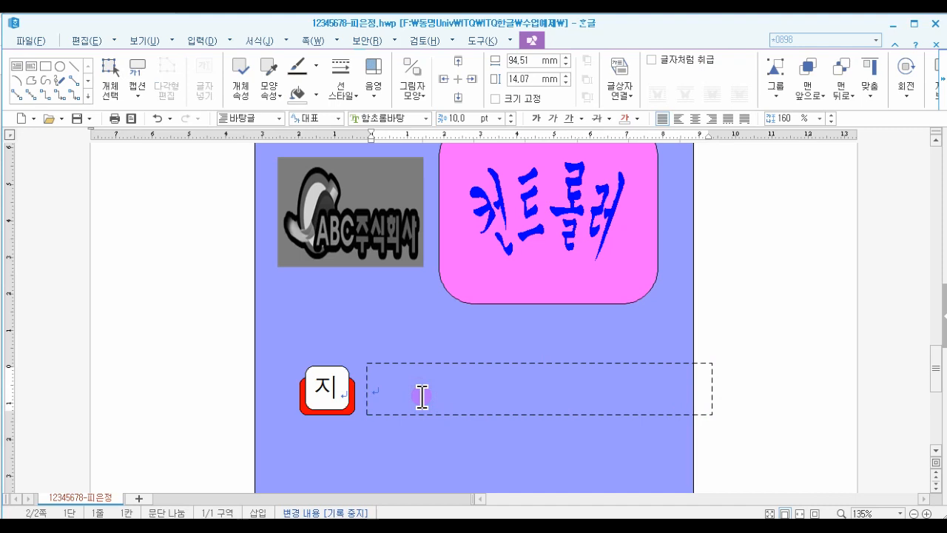
pyautogui.click(427, 120)
pyautogui.moveTo(523, 229); pyautogui.dragTo(526, 168)
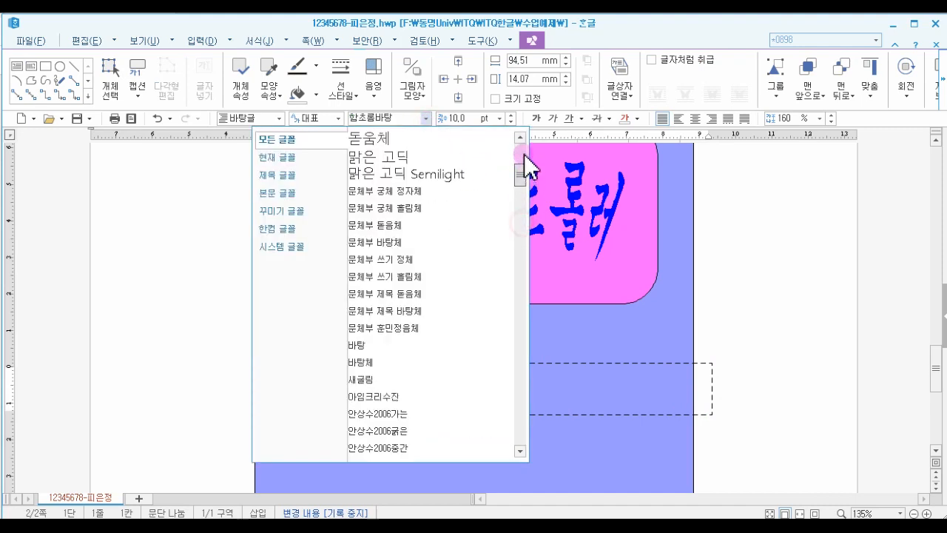
pyautogui.click(375, 171)
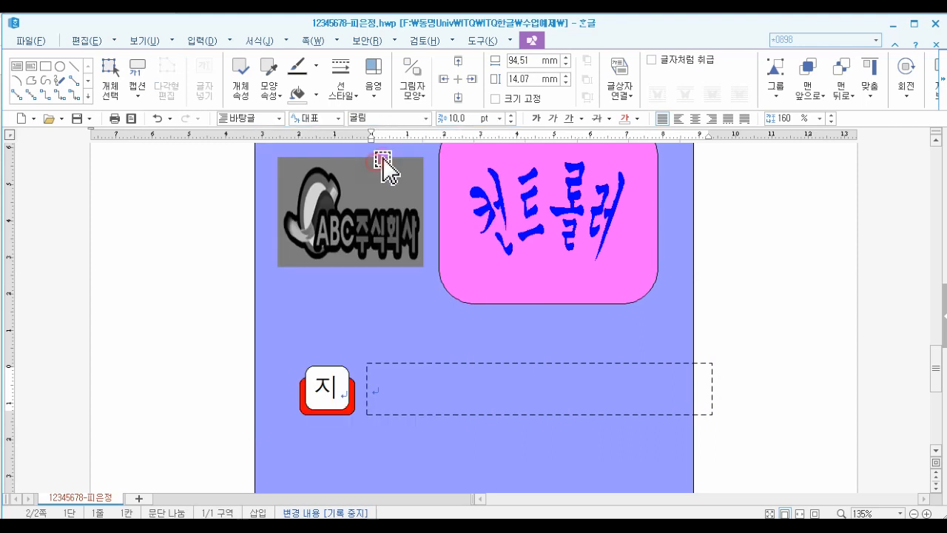
# - Set the text box's font size to 18 pt and center its paragraph
pyautogui.click(500, 118)
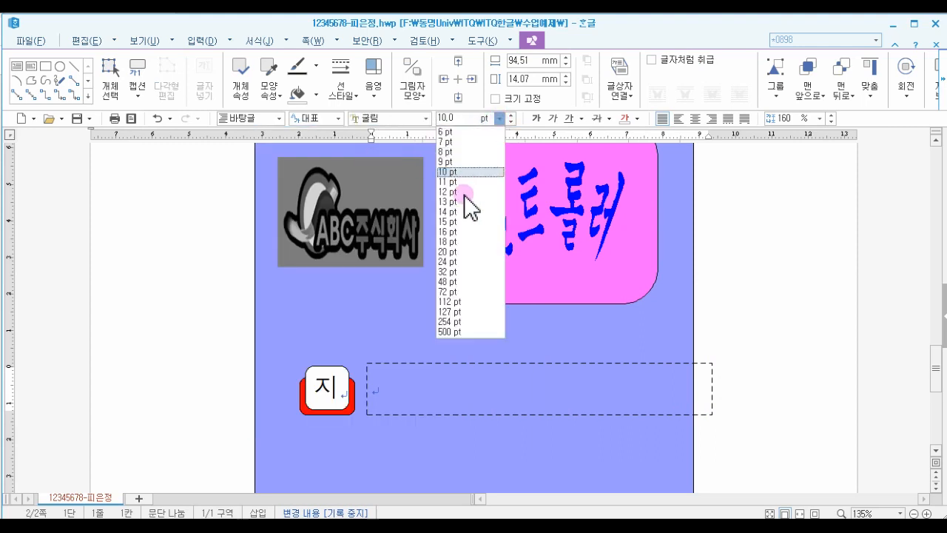
pyautogui.click(453, 241)
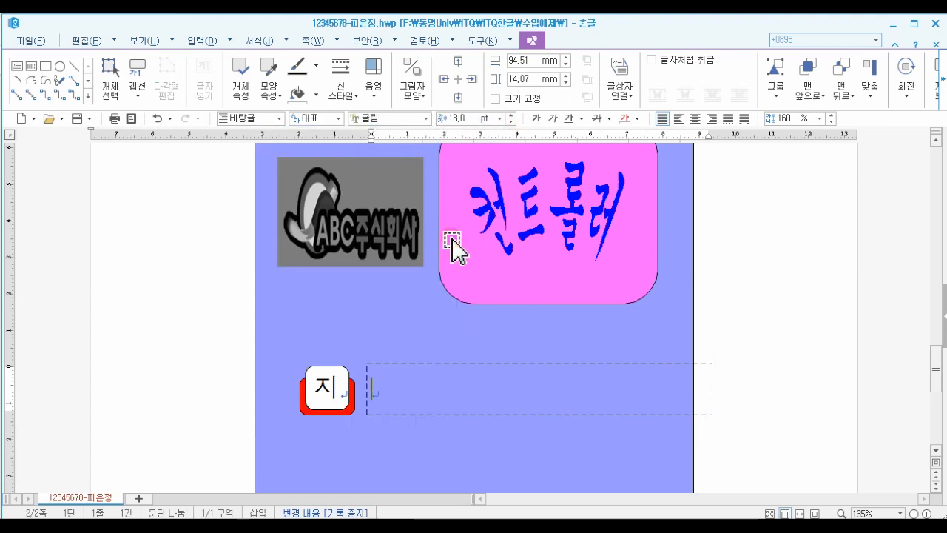
pyautogui.click(697, 122)
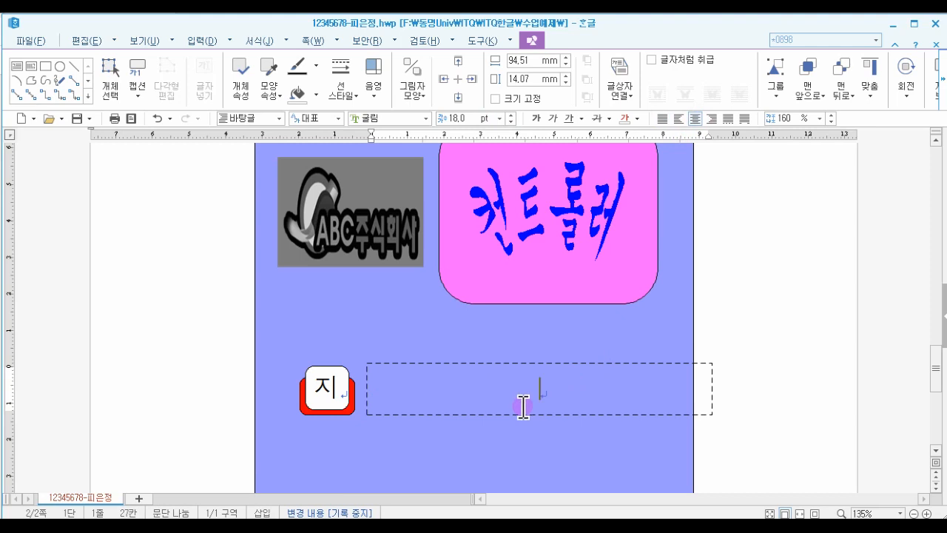
# - Enter the text 사용자 인터페이스/플랫폼 in the dashed text box
pyautogui.write('사용자 인터펭')
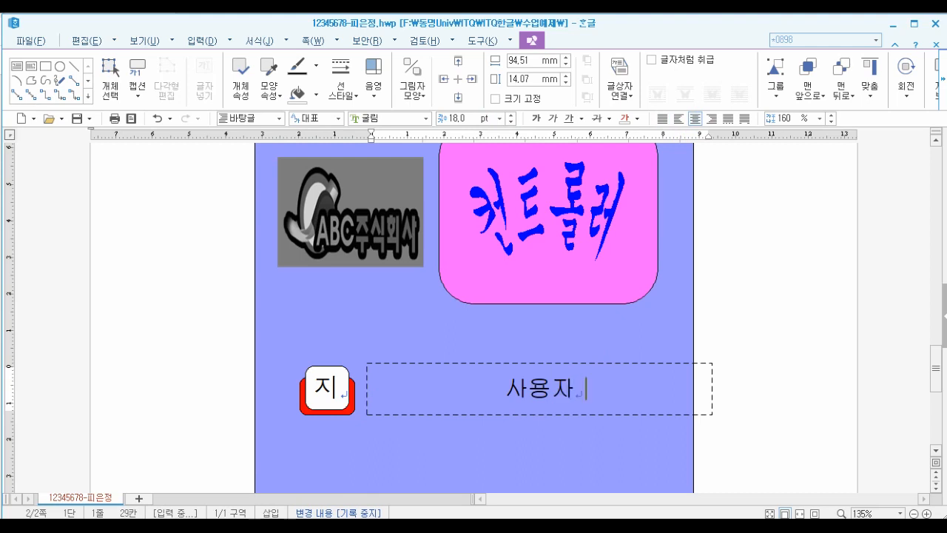
pyautogui.write('ㅅ')
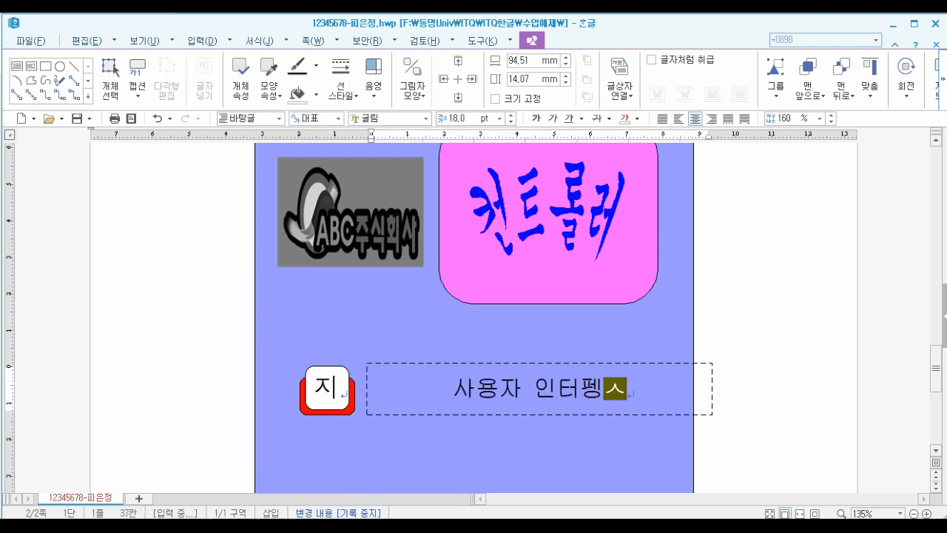
pyautogui.press('BackSpace')
pyautogui.press('BackSpace')
pyautogui.write('페이')
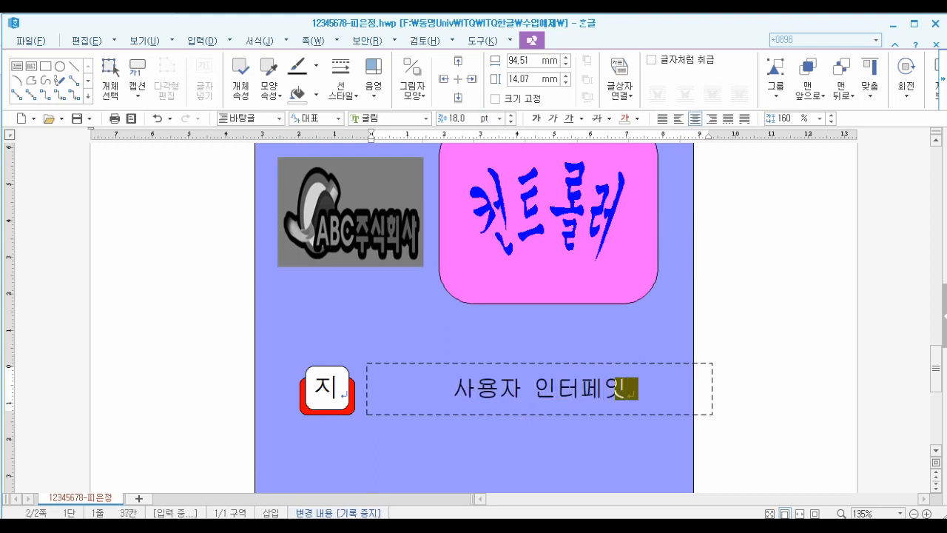
pyautogui.write('스/')
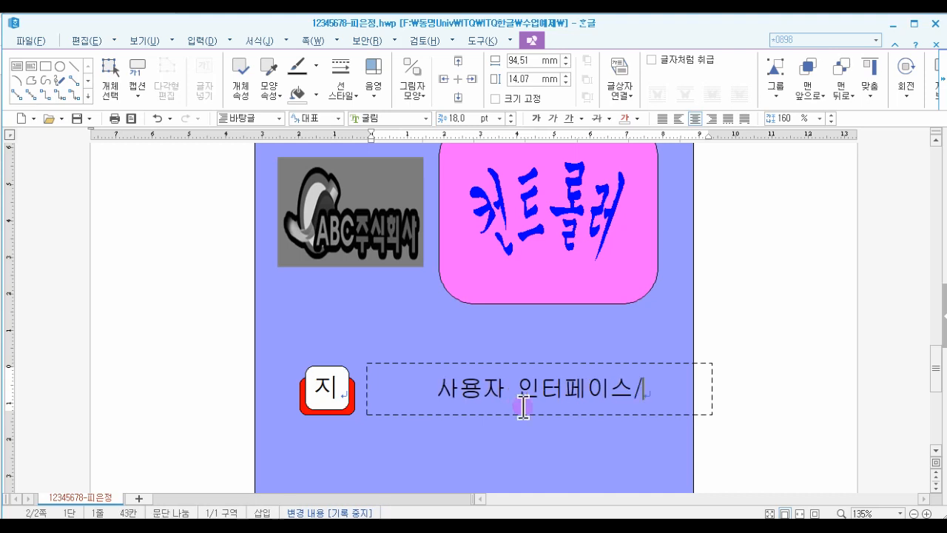
pyautogui.write('플랫ㅍㅗㅁ')
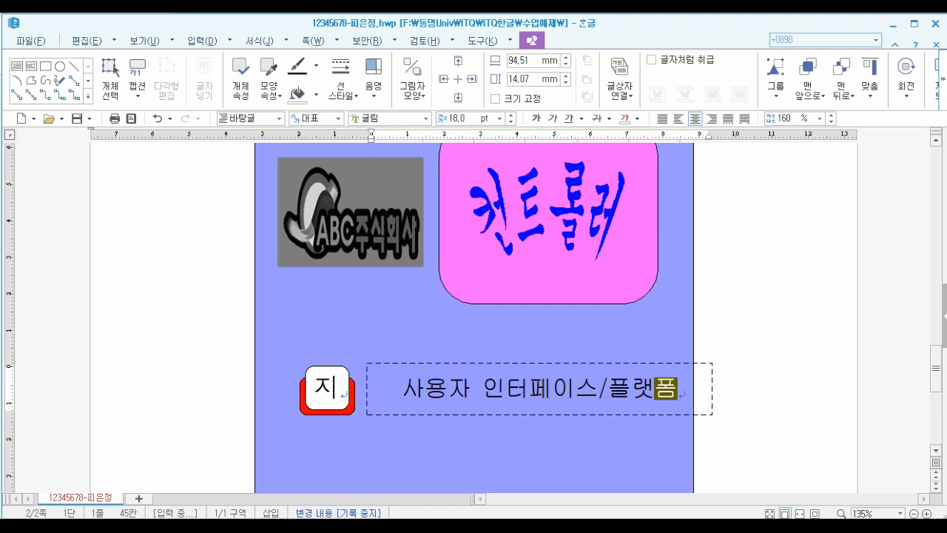
# - Select both the letter rectangle and the text box and move the pair left and up beside each other
pyautogui.click(512, 412)
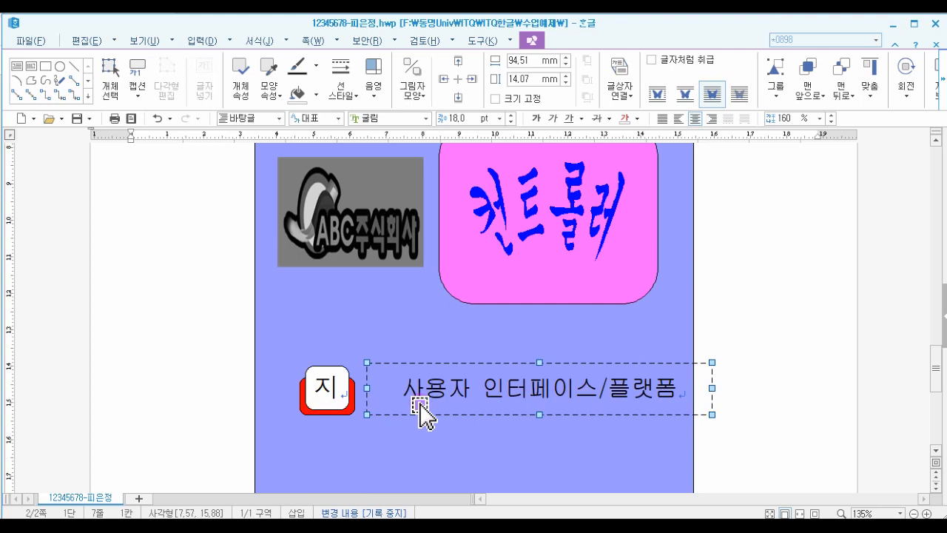
pyautogui.keyDown('shift'); pyautogui.click(307, 412); pyautogui.keyUp('shift')
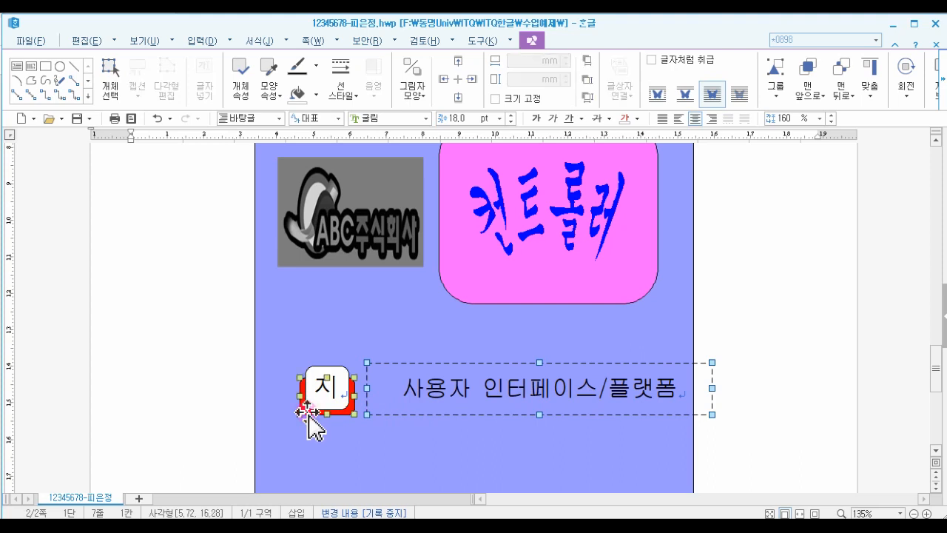
pyautogui.keyDown('shift'); pyautogui.click(315, 385); pyautogui.keyUp('shift')
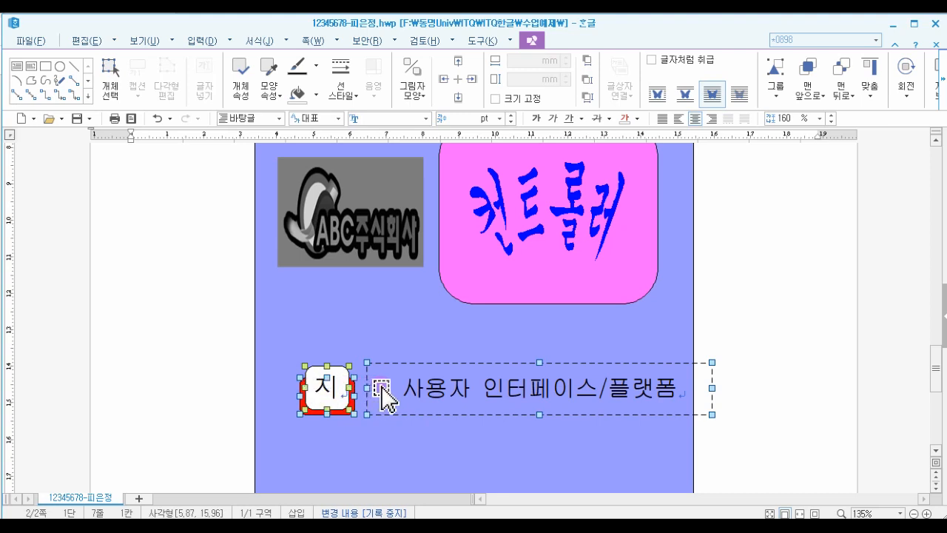
pyautogui.moveTo(384, 382); pyautogui.dragTo(358, 379)
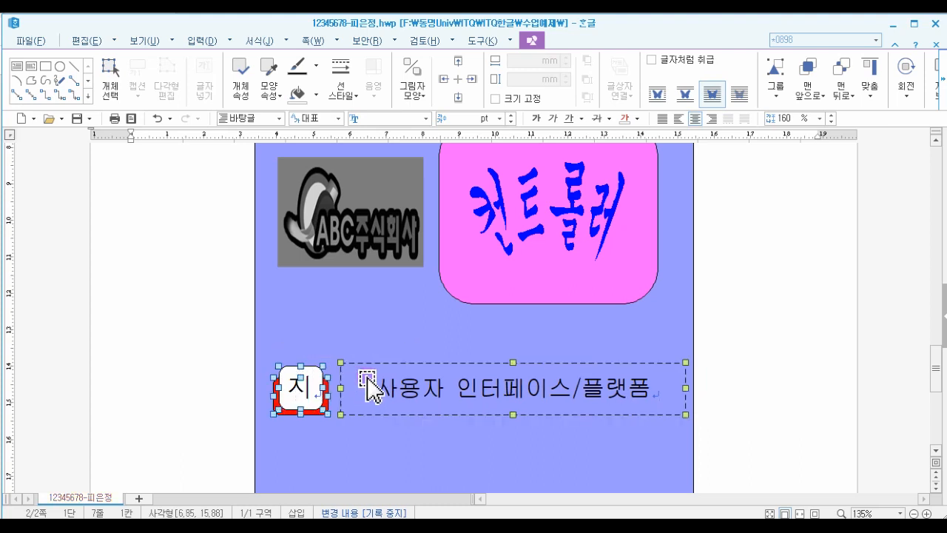
pyautogui.moveTo(359, 378); pyautogui.dragTo(362, 341)
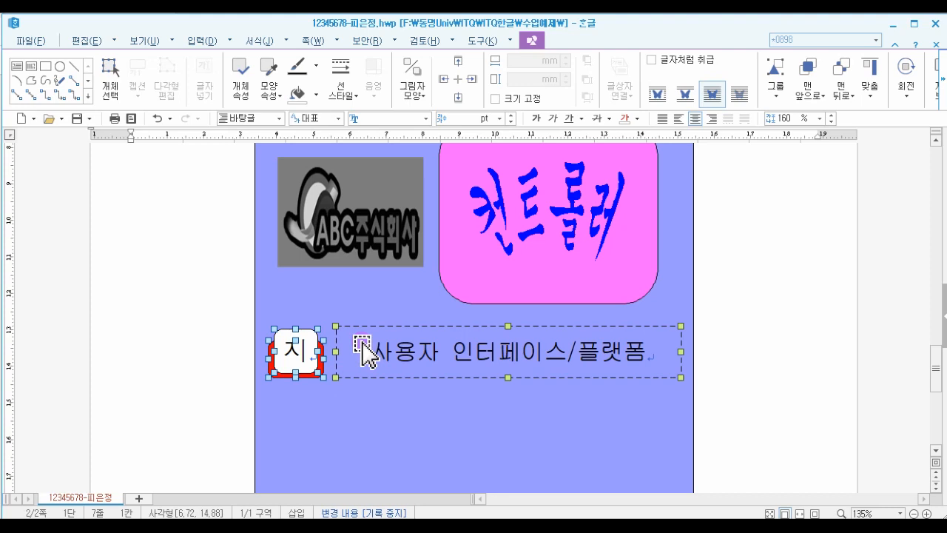
pyautogui.press('Down')
pyautogui.press('Down')
pyautogui.press('Down')
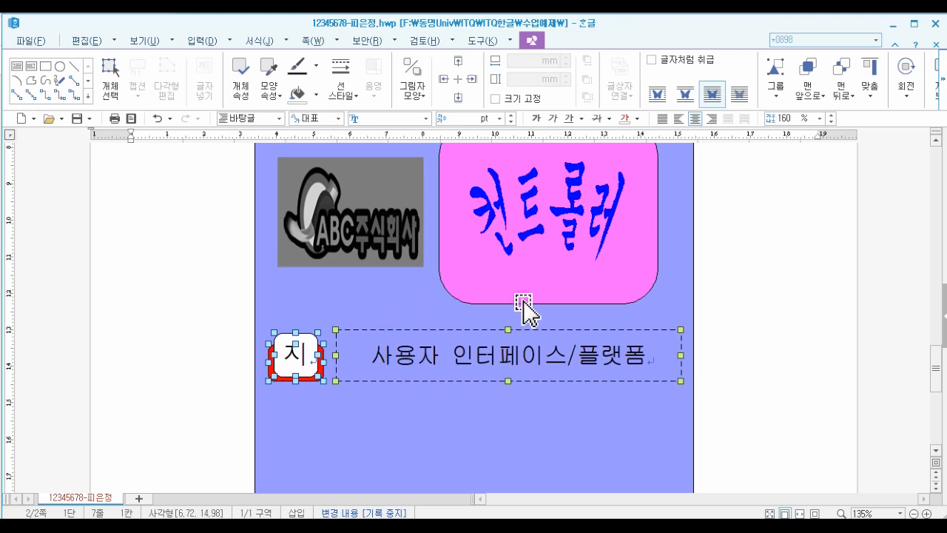
pyautogui.press('Down')
pyautogui.press('Down')
pyautogui.press('Down')
pyautogui.press('Down')
pyautogui.press('Down')
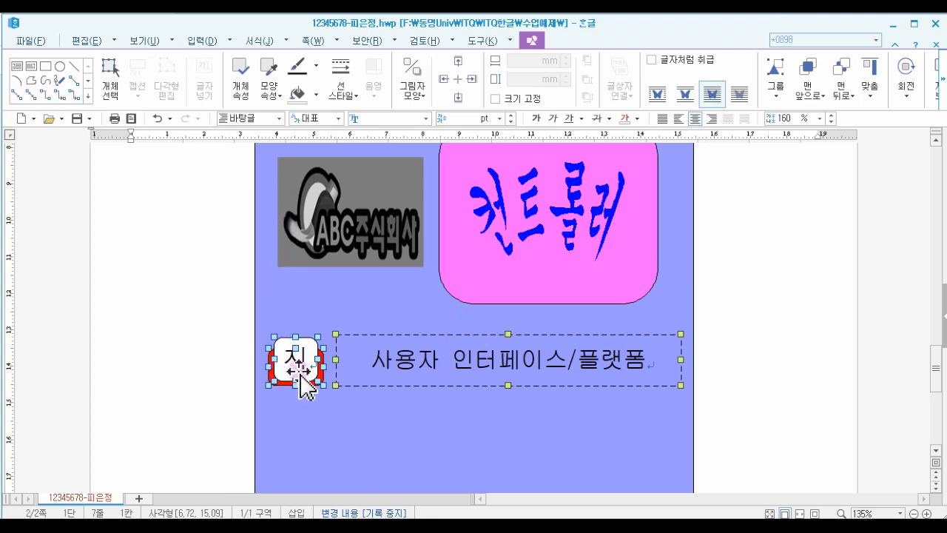
# - Reposition the pair so it sits just below the pink rounded rectangle
pyautogui.moveTo(296, 366); pyautogui.dragTo(309, 274)
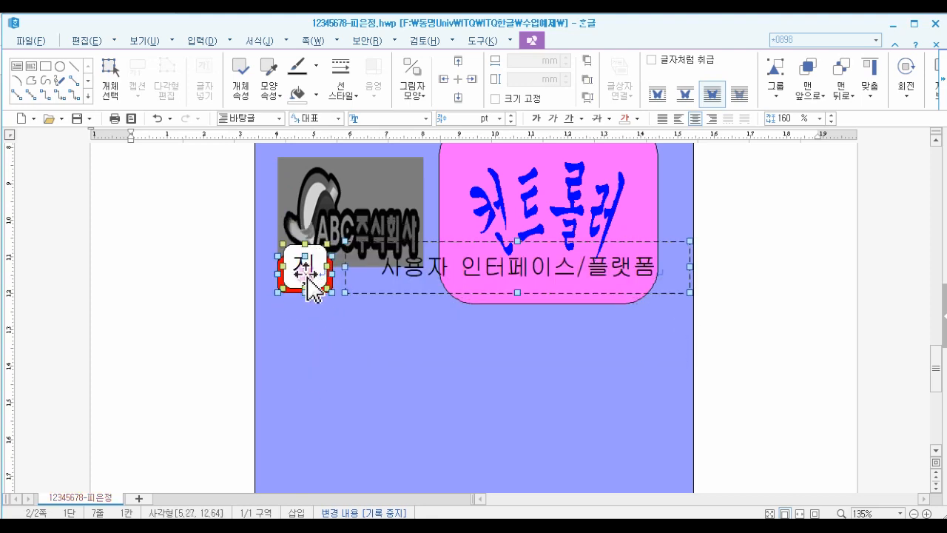
pyautogui.press('Down')
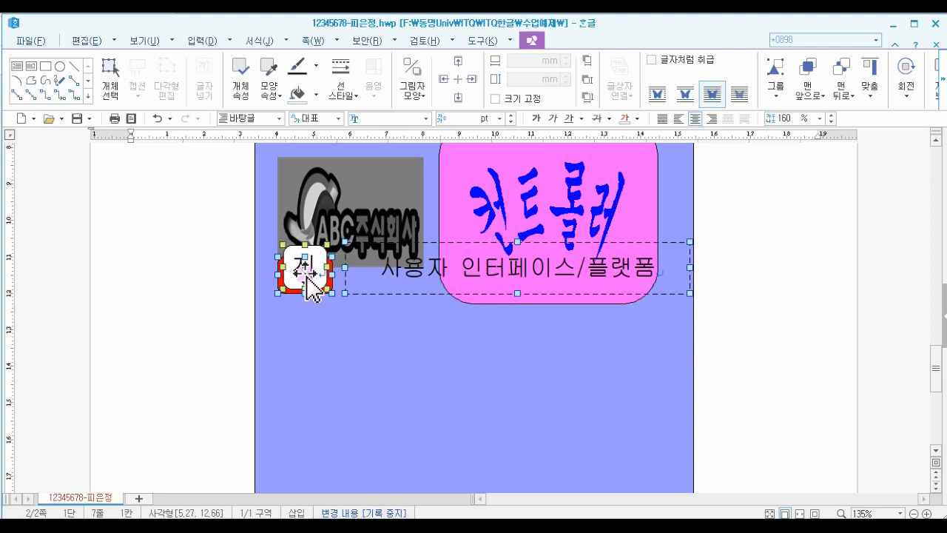
pyautogui.press('Down')
pyautogui.press('Down')
pyautogui.press('Down')
pyautogui.press('Down')
pyautogui.press('Down')
pyautogui.press('Down')
pyautogui.press('Down')
pyautogui.press('Down')
pyautogui.press('Down')
pyautogui.press('Down')
pyautogui.press('Down')
pyautogui.press('Down')
pyautogui.press('Down')
pyautogui.press('Down')
pyautogui.press('Down')
pyautogui.press('Down')
pyautogui.press('Down')
pyautogui.press('Down')
pyautogui.press('Down')
pyautogui.press('Down')
pyautogui.press('Down')
pyautogui.press('Down')
pyautogui.press('Down')
pyautogui.press('Down')
pyautogui.press('Down')
pyautogui.press('Down')
pyautogui.press('Down')
pyautogui.press('Down')
pyautogui.press('Down')
pyautogui.press('Down')
pyautogui.press('Down')
pyautogui.press('Down')
pyautogui.press('Down')
pyautogui.press('Down')
pyautogui.press('Down')
pyautogui.press('Down')
pyautogui.press('Down')
pyautogui.press('Down')
pyautogui.press('Down')
pyautogui.press('Down')
pyautogui.press('Down')
pyautogui.press('Down')
pyautogui.press('Down')
pyautogui.press('Down')
pyautogui.press('Down')
pyautogui.press('Down')
pyautogui.press('Down')
pyautogui.press('Down')
pyautogui.press('Down')
pyautogui.press('Down')
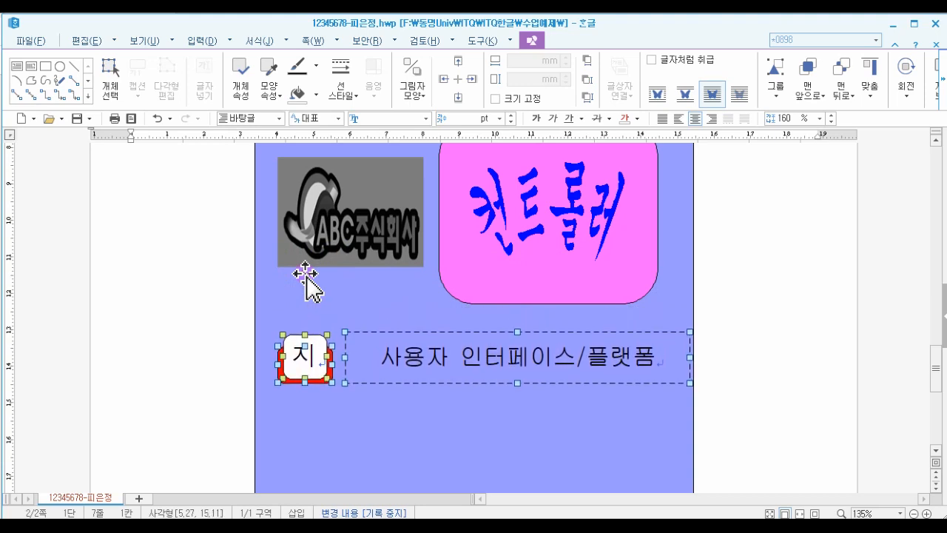
pyautogui.press('Down')
pyautogui.press('Down')
pyautogui.press('Down')
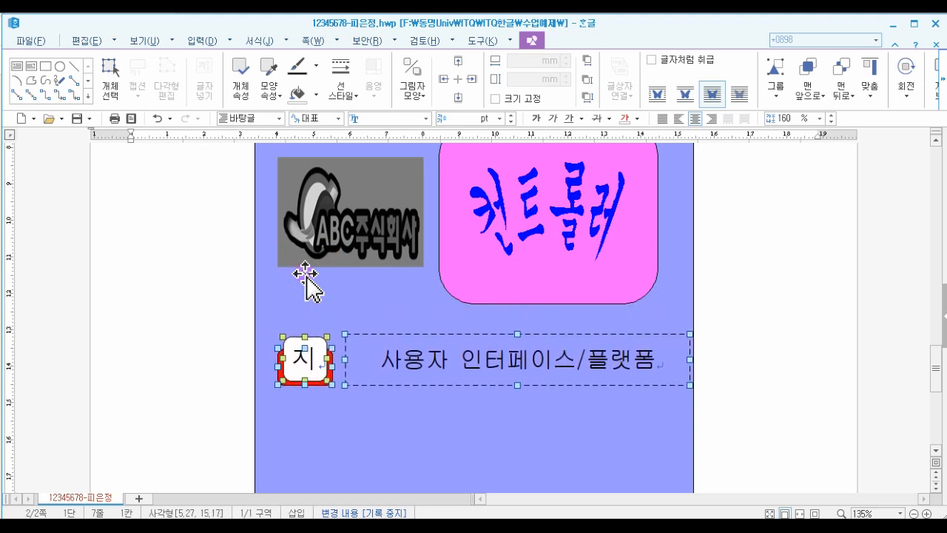
pyautogui.press('Down')
pyautogui.press('Down')
pyautogui.press('Down')
pyautogui.press('Down')
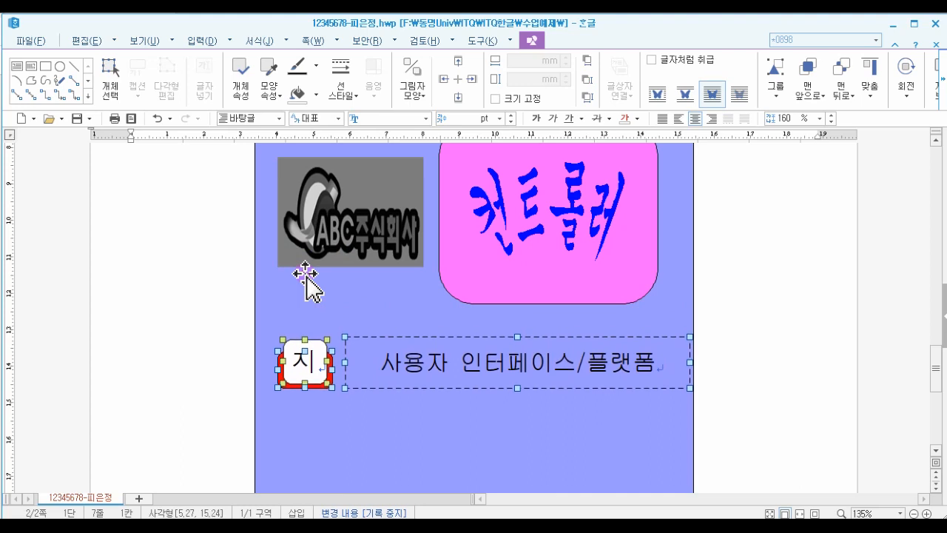
pyautogui.press('Down')
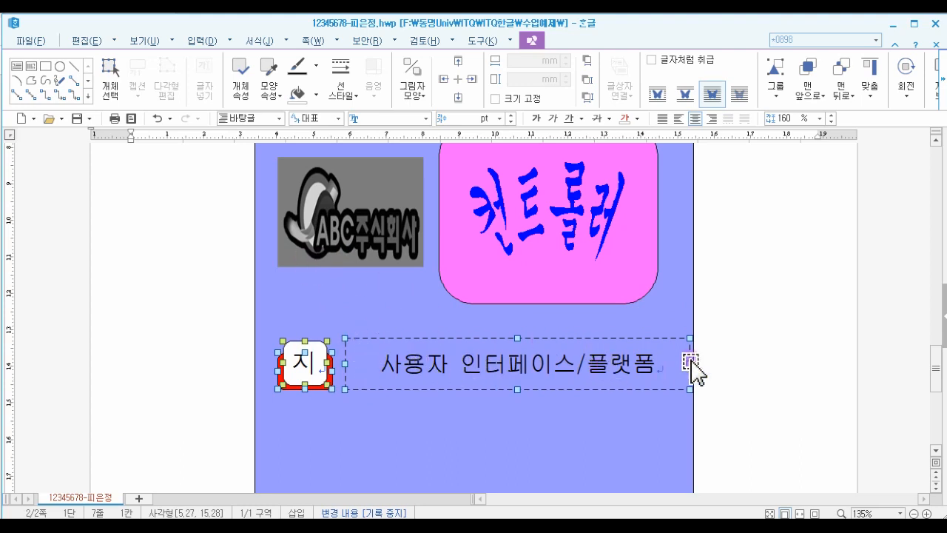
# - Narrow the text box to about 89.4 mm wide
pyautogui.click(714, 359)
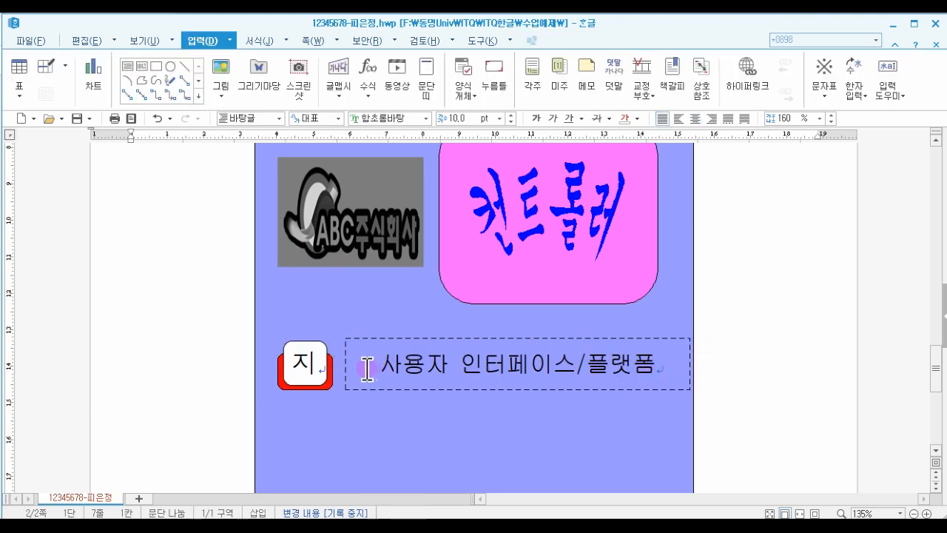
pyautogui.click(687, 368)
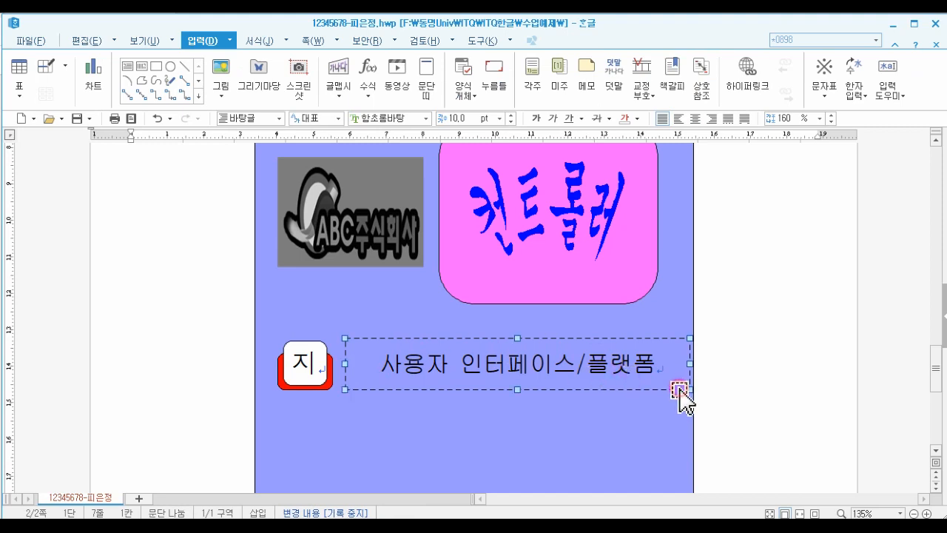
pyautogui.moveTo(684, 363); pyautogui.dragTo(671, 363)
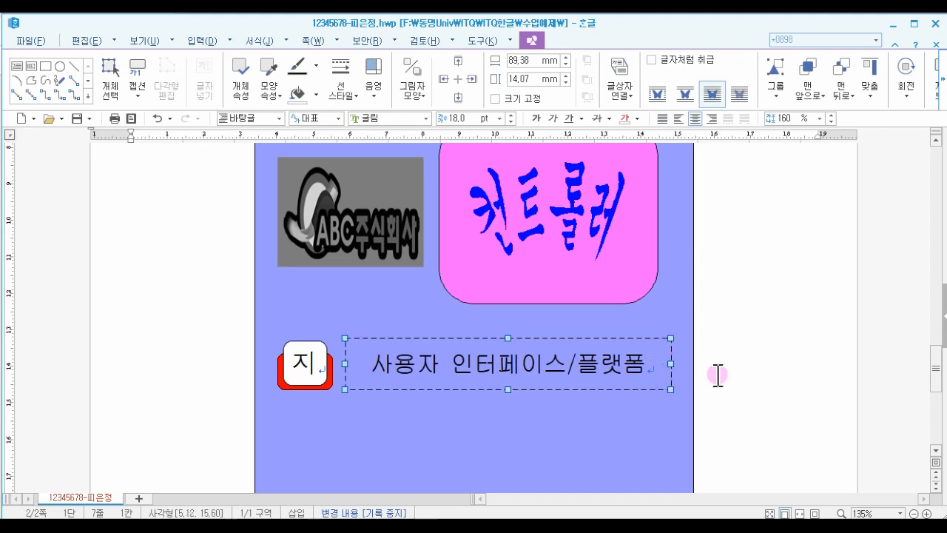
# - Select the rectangle and text box together and copy the pair near the bottom of the page
pyautogui.scroll(-2, 717, 375)
pyautogui.scroll(-2, 718, 375)
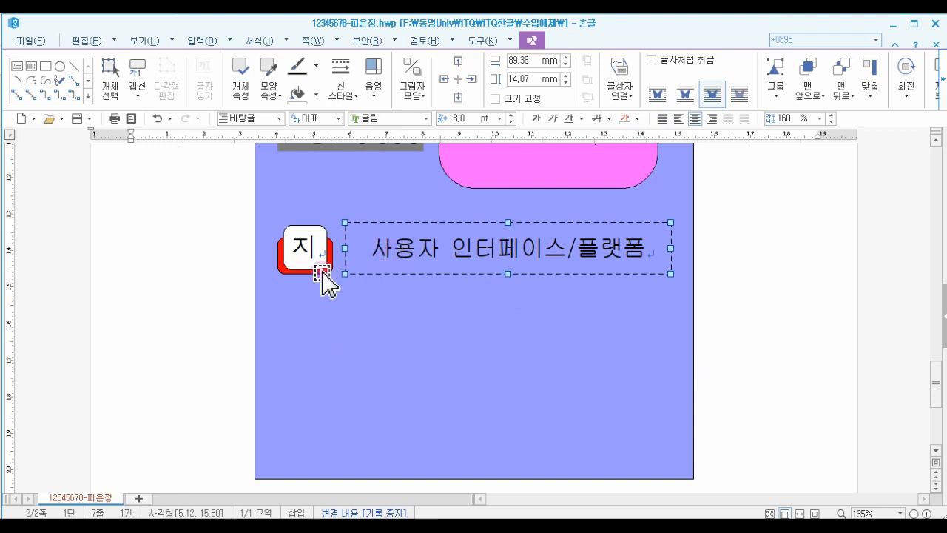
pyautogui.keyDown('shift'); pyautogui.click(315, 237); pyautogui.keyUp('shift')
pyautogui.keyDown('shift'); pyautogui.click(315, 236); pyautogui.keyUp('shift')
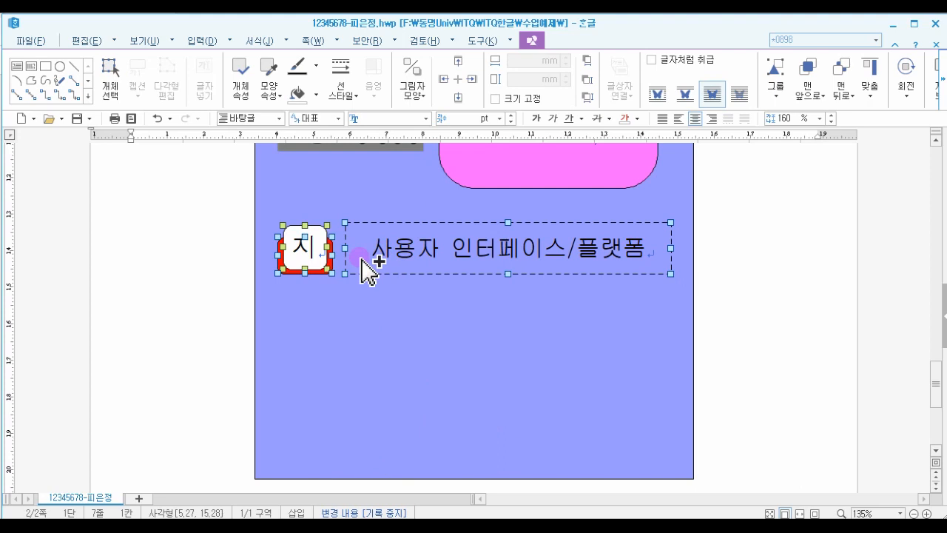
pyautogui.moveTo(362, 258); pyautogui.dragTo(364, 357)
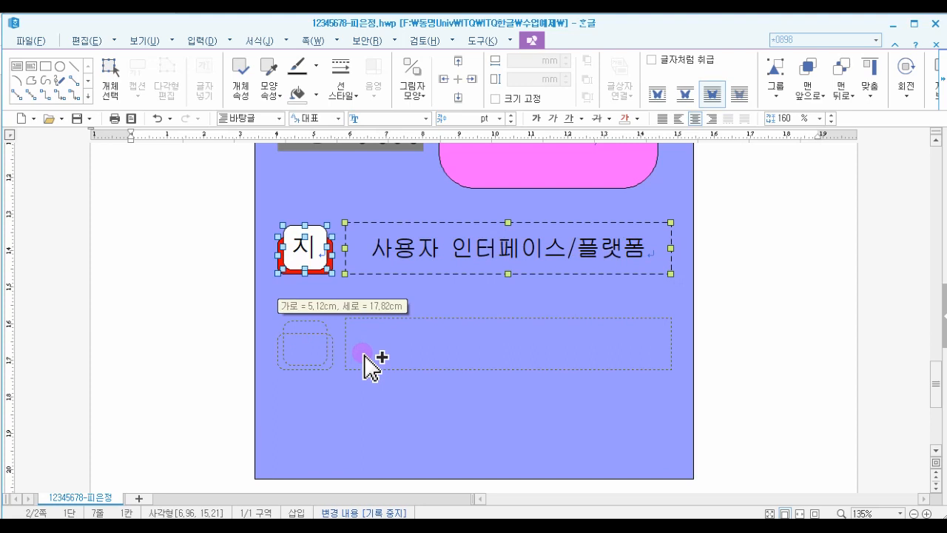
pyautogui.moveTo(363, 354); pyautogui.dragTo(369, 437)
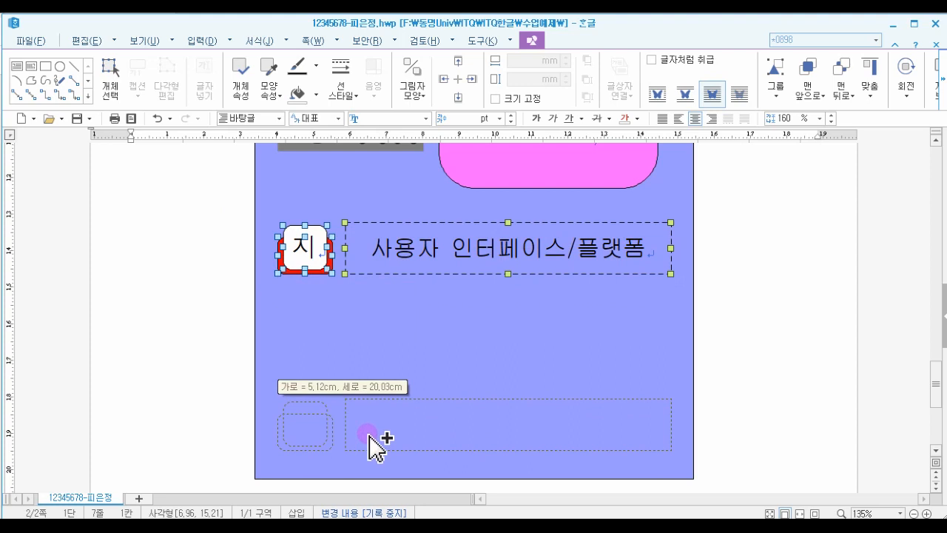
pyautogui.moveTo(370, 436); pyautogui.dragTo(371, 440)
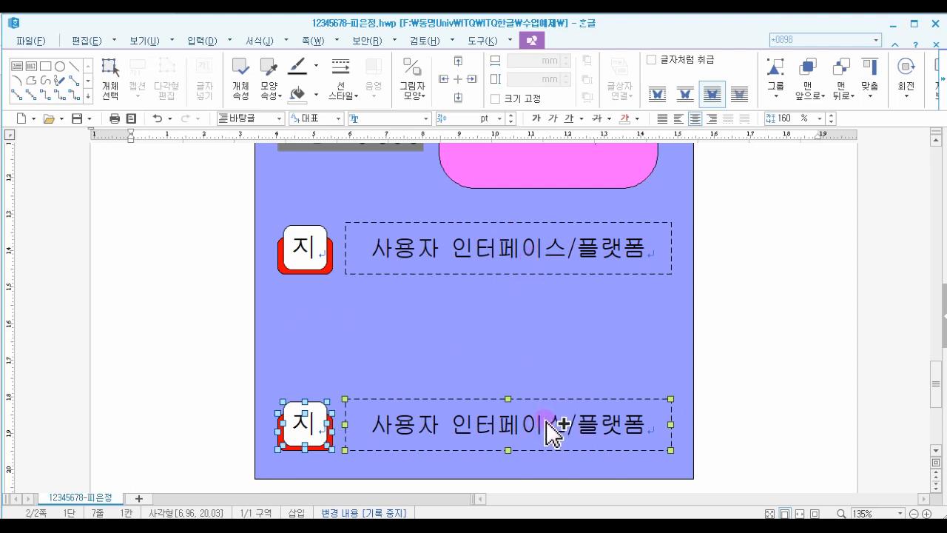
# - Copy the bottom pair again into the space between the two existing pairs
pyautogui.moveTo(547, 418); pyautogui.dragTo(548, 346)
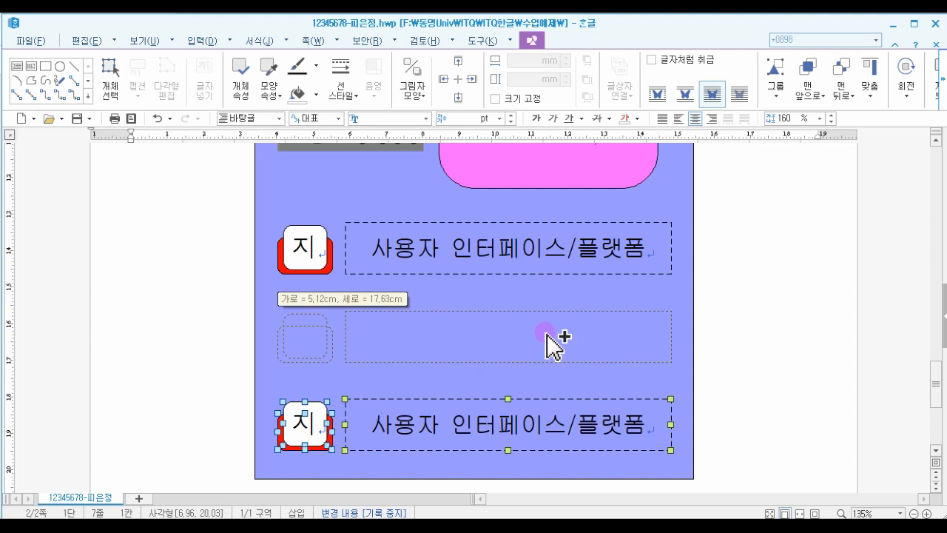
pyautogui.moveTo(551, 342); pyautogui.dragTo(551, 341)
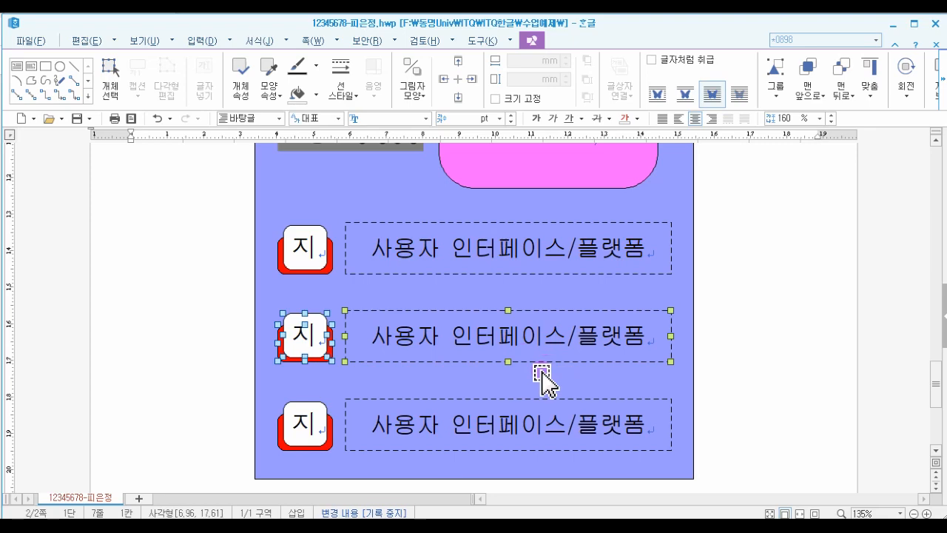
pyautogui.click(754, 351)
pyautogui.scroll(-5, 755, 350)
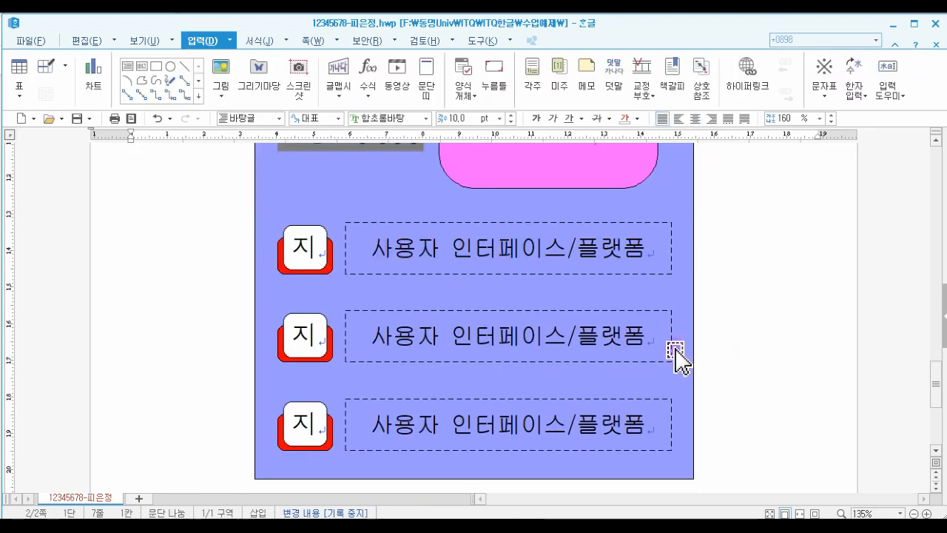
# - Change the middle rectangle's letter to 능 and the bottom rectangle's letter to 화
pyautogui.click(305, 340)
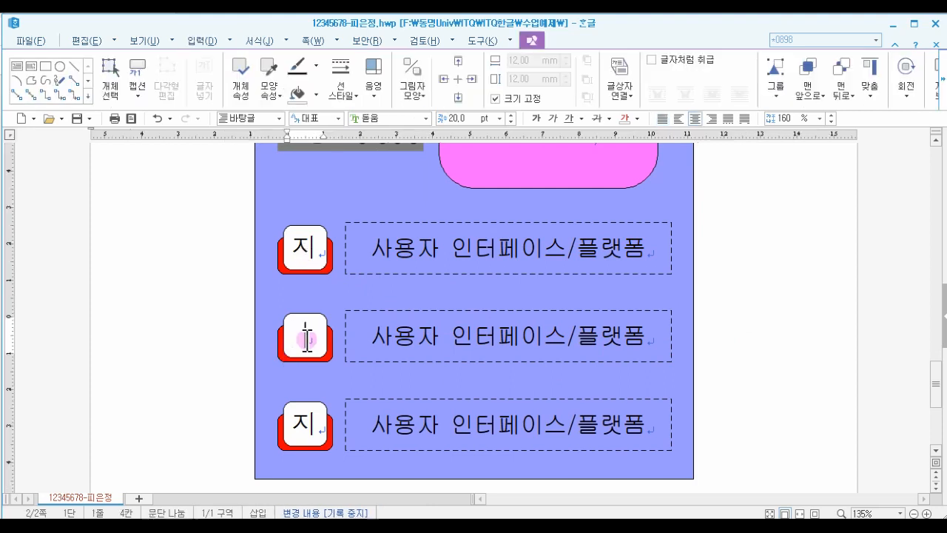
pyautogui.write('능')
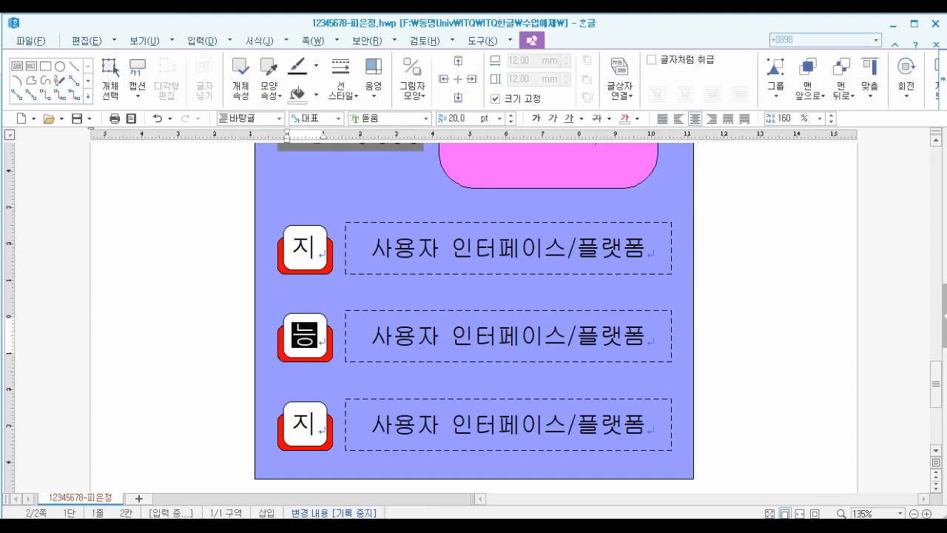
pyautogui.click(294, 425)
pyautogui.press('Delete')
pyautogui.write('화')
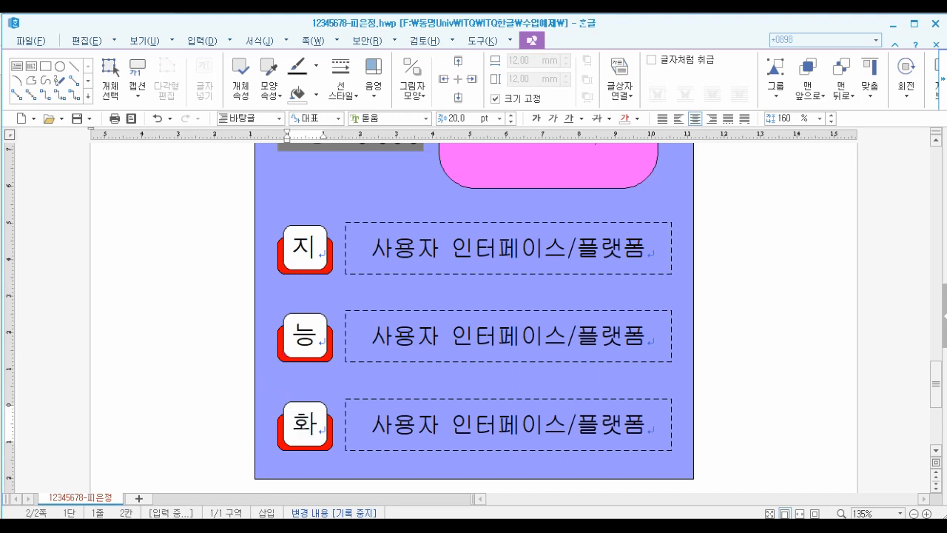
# - Change the fill colour of the middle letter's back rounded rectangle to orange
pyautogui.click(283, 359)
pyautogui.doubleClick(282, 360)
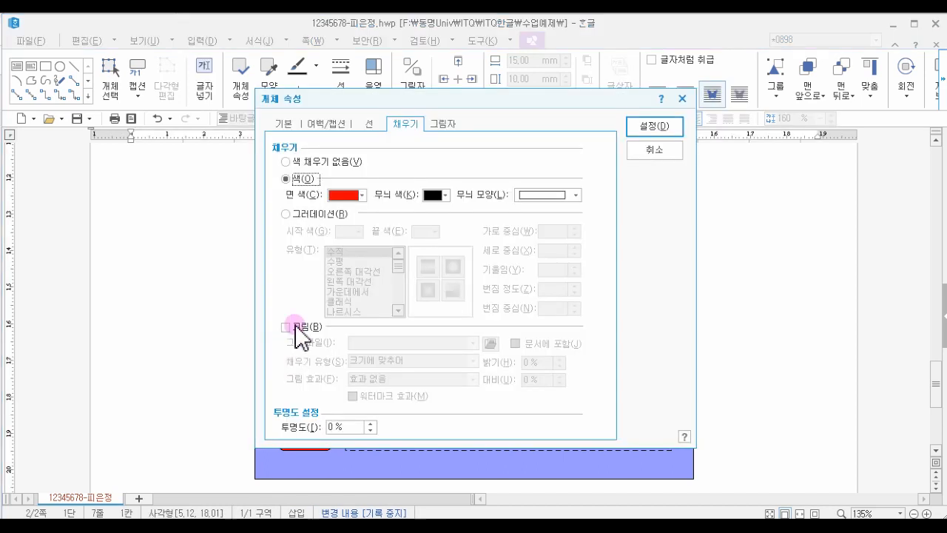
pyautogui.click(343, 198)
pyautogui.click(401, 233)
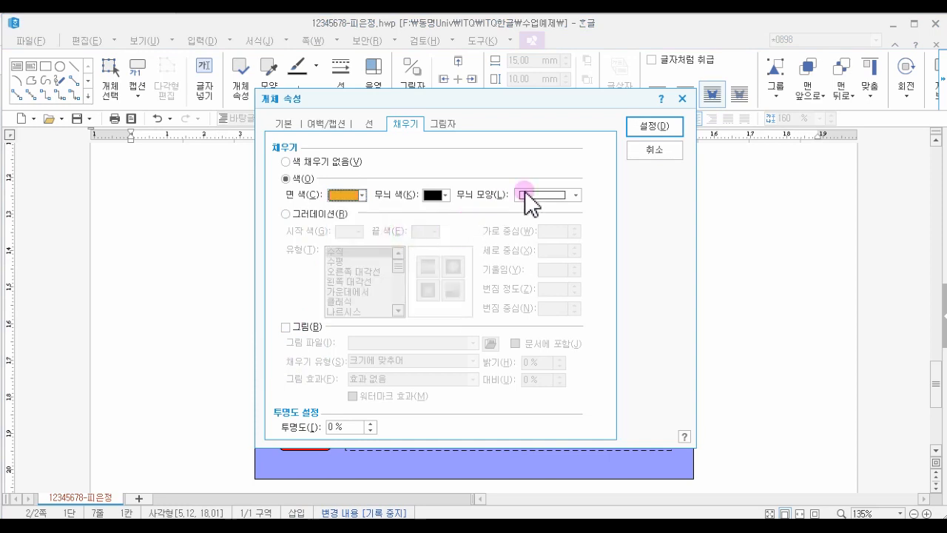
pyautogui.click(644, 130)
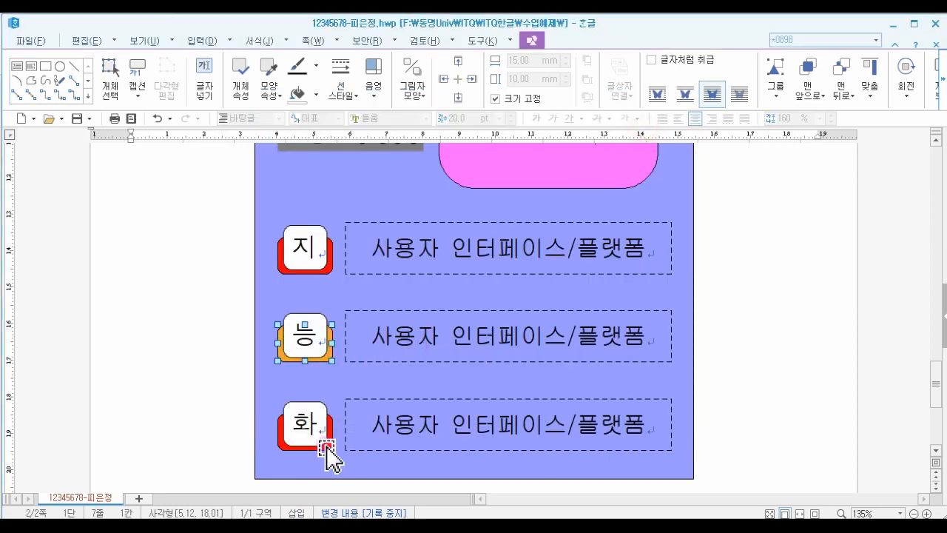
pyautogui.click(325, 444)
pyautogui.doubleClick(326, 444)
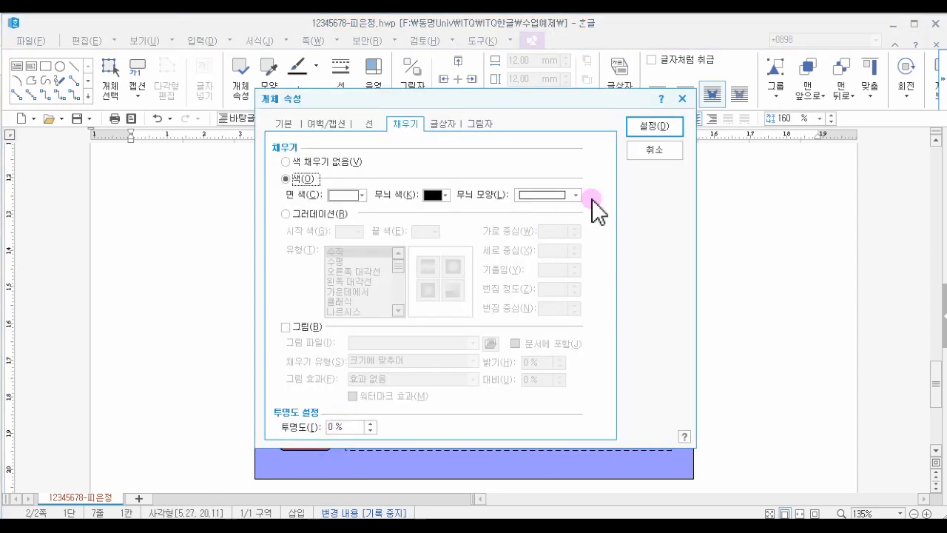
pyautogui.click(638, 152)
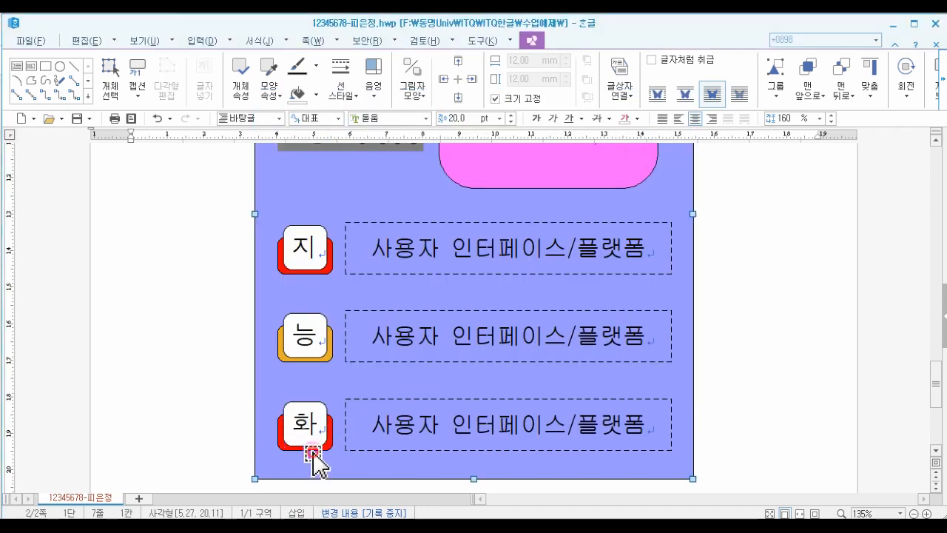
# - Change the fill colour of the bottom letter's back rounded rectangle to olive green
pyautogui.click(316, 447)
pyautogui.doubleClick(318, 452)
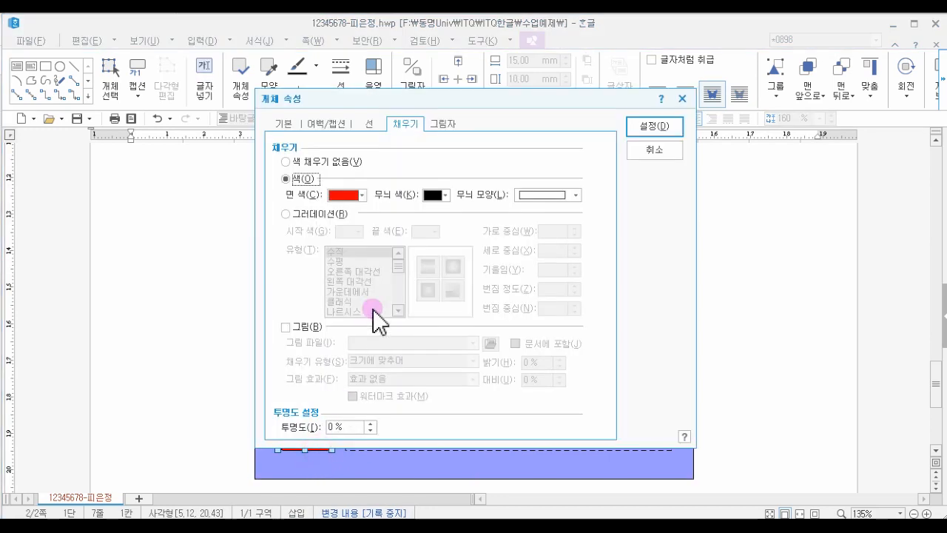
pyautogui.click(360, 196)
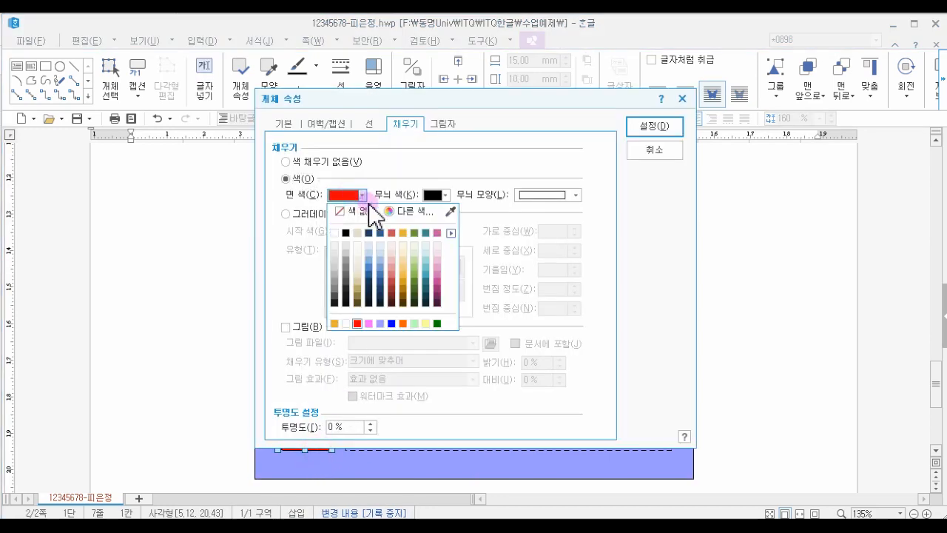
pyautogui.click(410, 232)
pyautogui.click(668, 133)
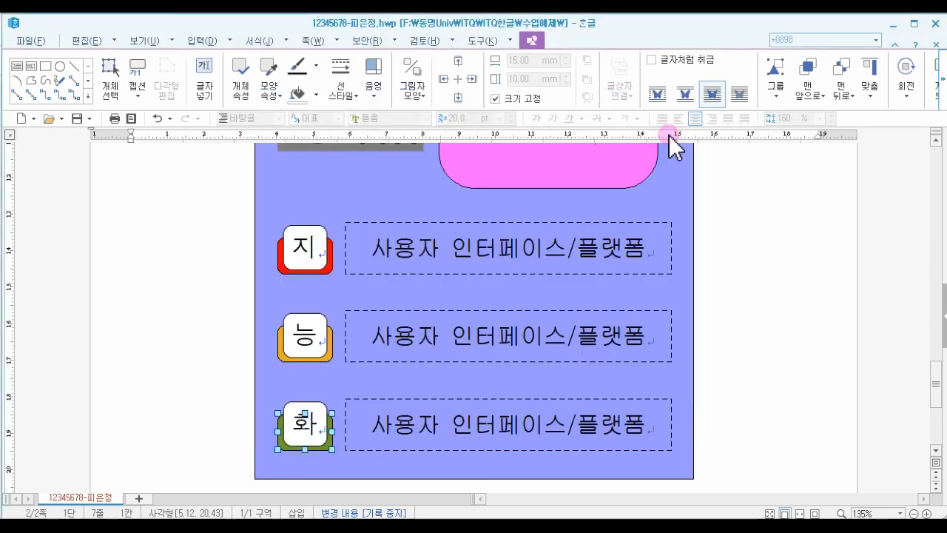
pyautogui.click(730, 411)
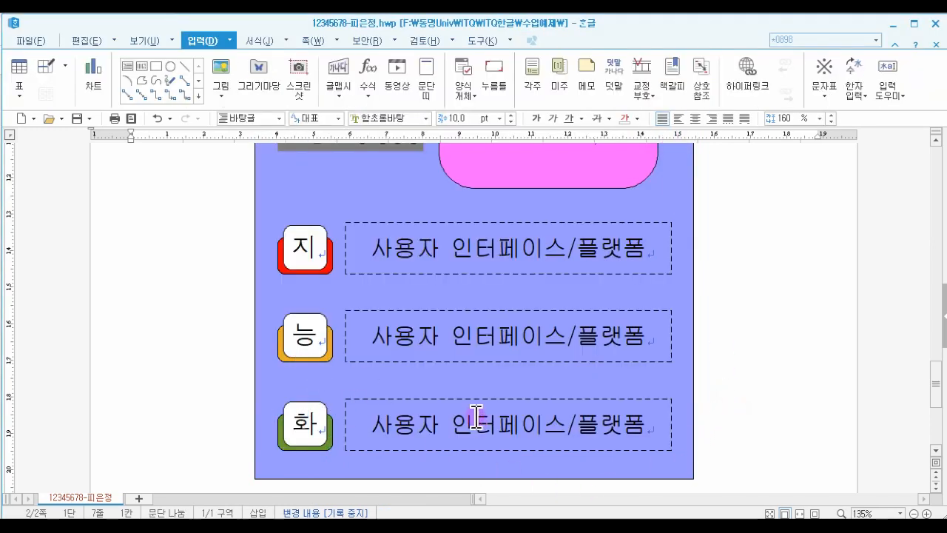
# - Replace the first text box's text by pasting 센서/유무선 네트워크
pyautogui.moveTo(372, 247); pyautogui.dragTo(635, 252)
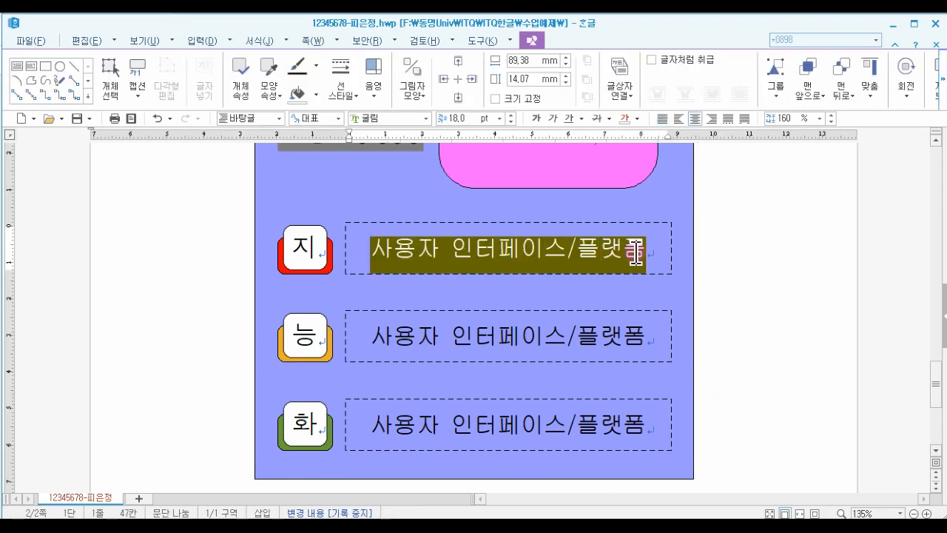
pyautogui.click(748, 148)
pyautogui.scroll(3, 748, 148)
pyautogui.moveTo(372, 258); pyautogui.dragTo(646, 260)
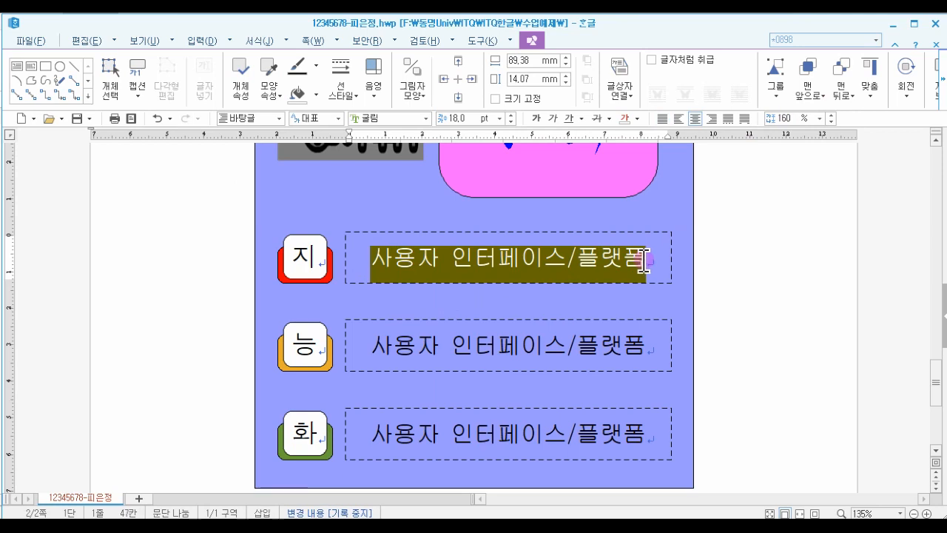
pyautogui.write('센서/유무선 네트워크')
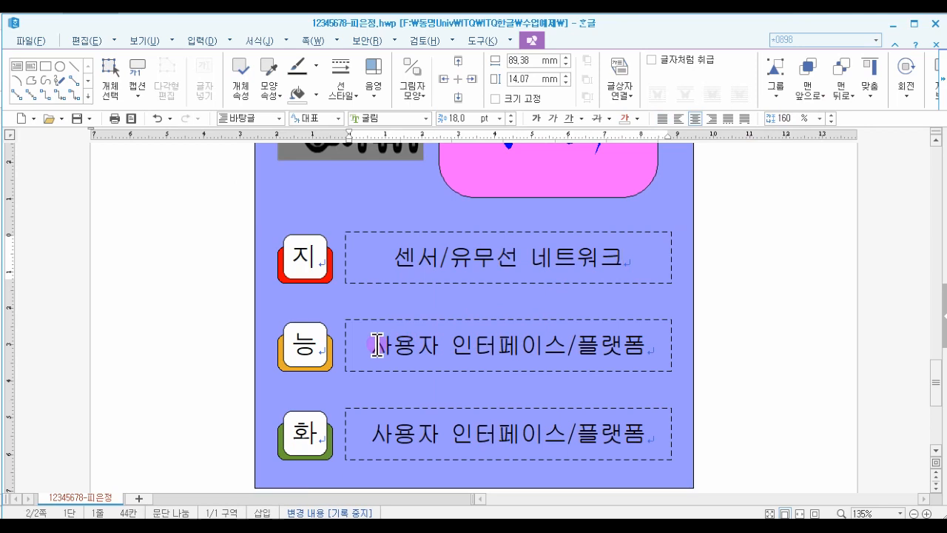
# - Replace the second text box's text with 스마트홈 기기(가전제품)
pyautogui.moveTo(374, 344); pyautogui.dragTo(644, 346)
pyautogui.write('스마트호')
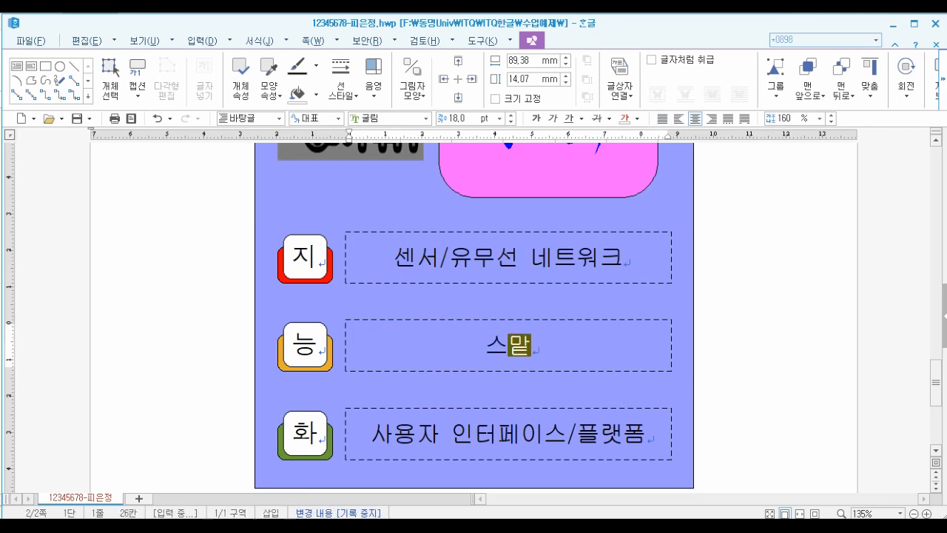
pyautogui.write('ㅁ 기기')
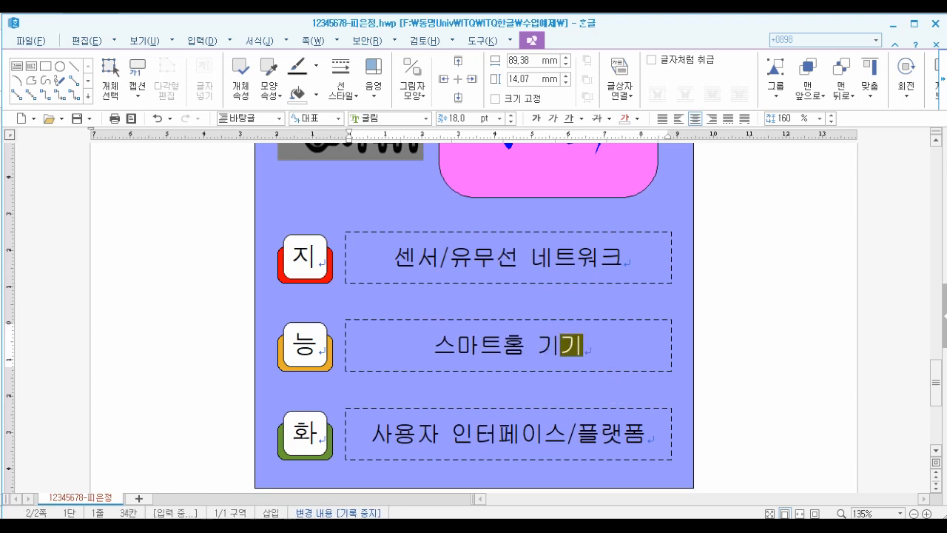
pyautogui.write('(가전제푸')
pyautogui.write('ㅁ)')
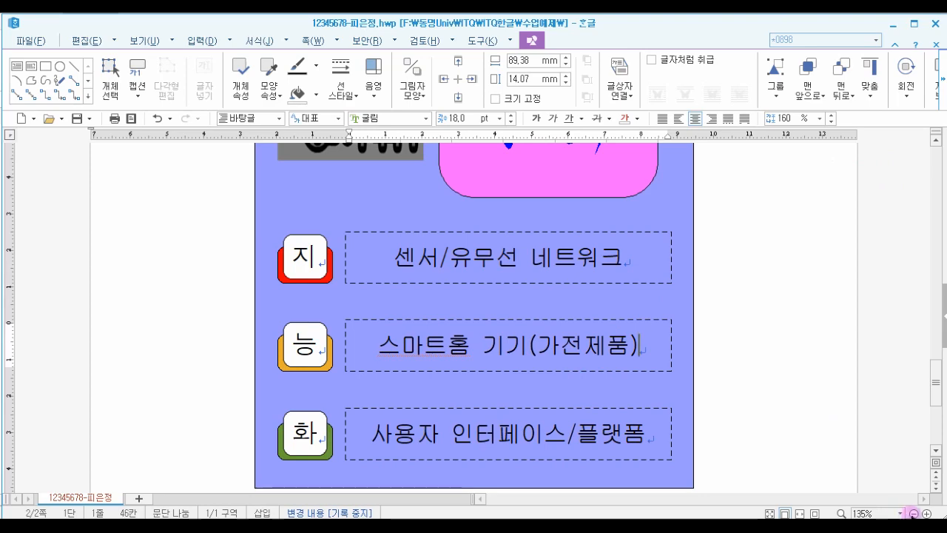
# - Select all the drawing objects of the exercise together and shift them slightly down the page
pyautogui.click(913, 513)
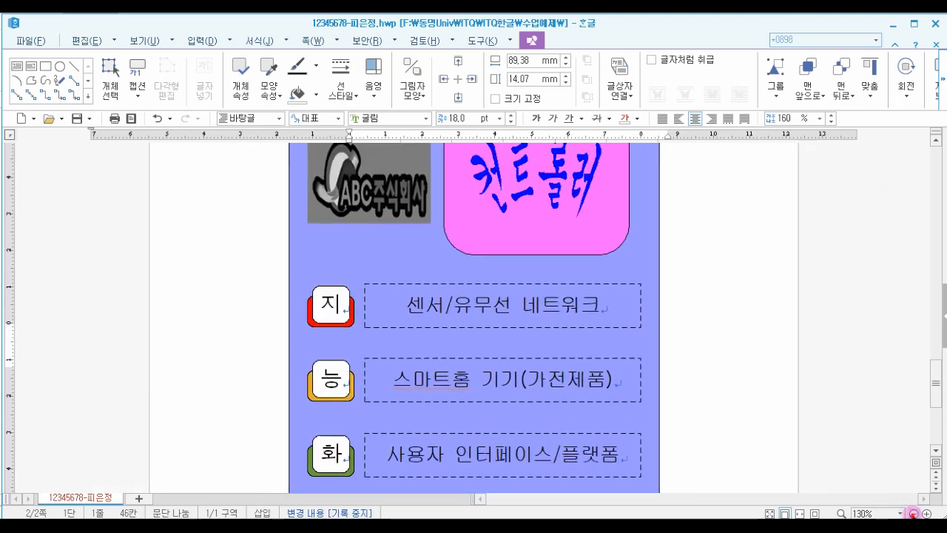
pyautogui.click(913, 513)
pyautogui.click(913, 514)
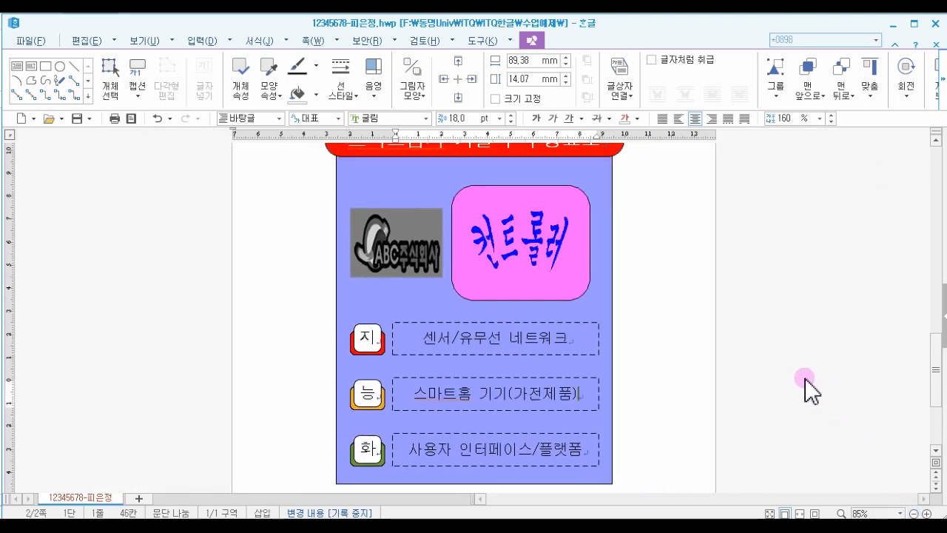
pyautogui.scroll(-2, 718, 352)
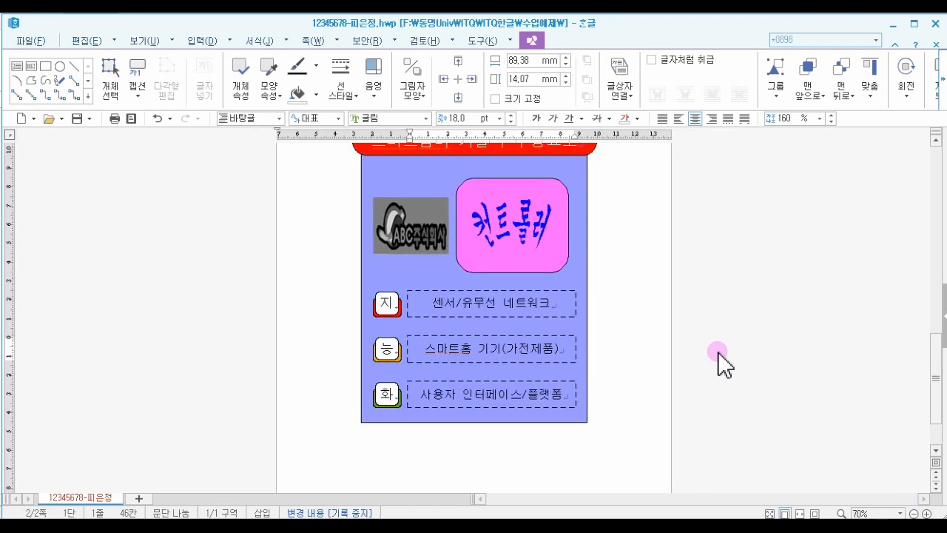
pyautogui.scroll(1, 722, 351)
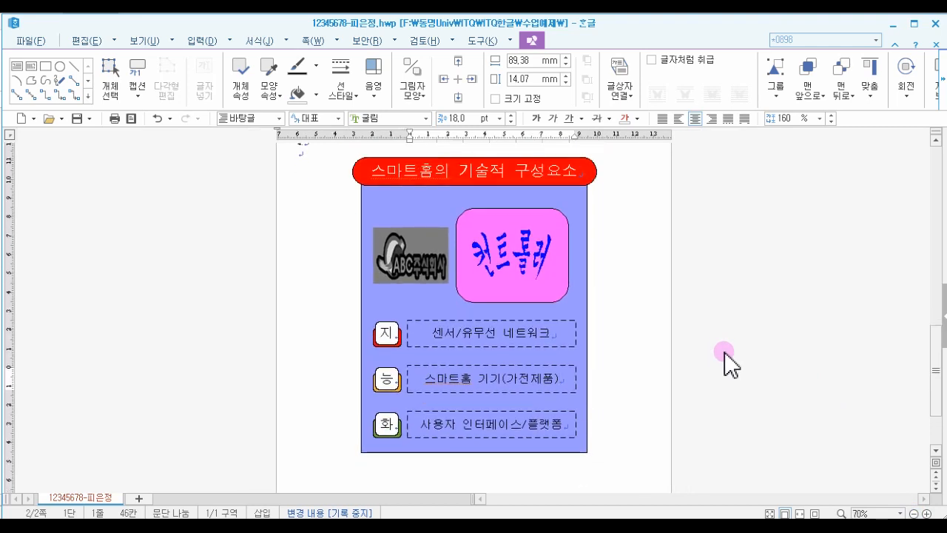
pyautogui.scroll(1, 724, 352)
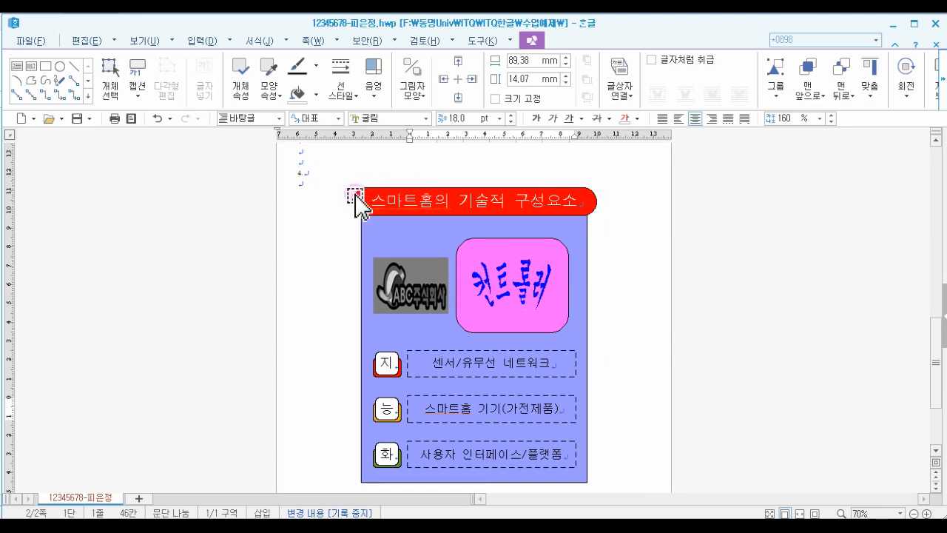
pyautogui.scroll(-4, 313, 245)
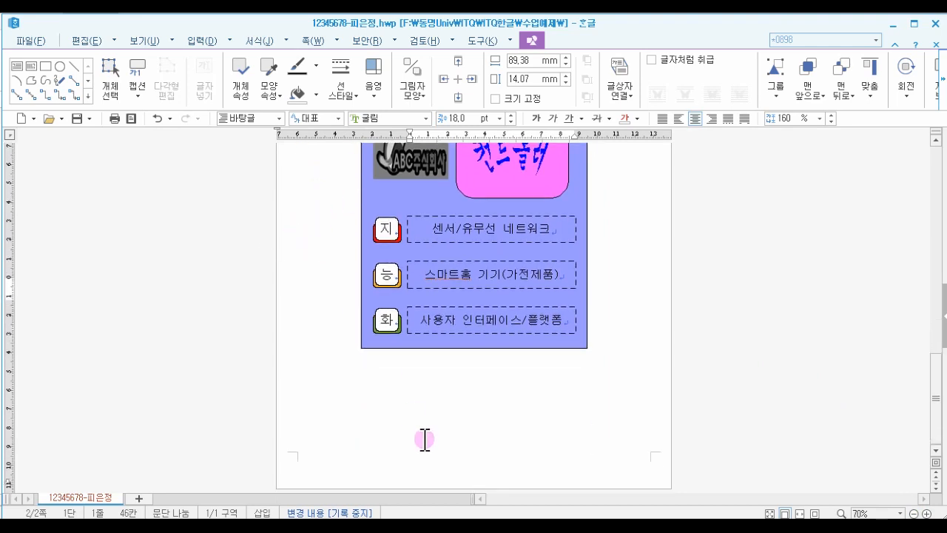
pyautogui.scroll(4, 423, 440)
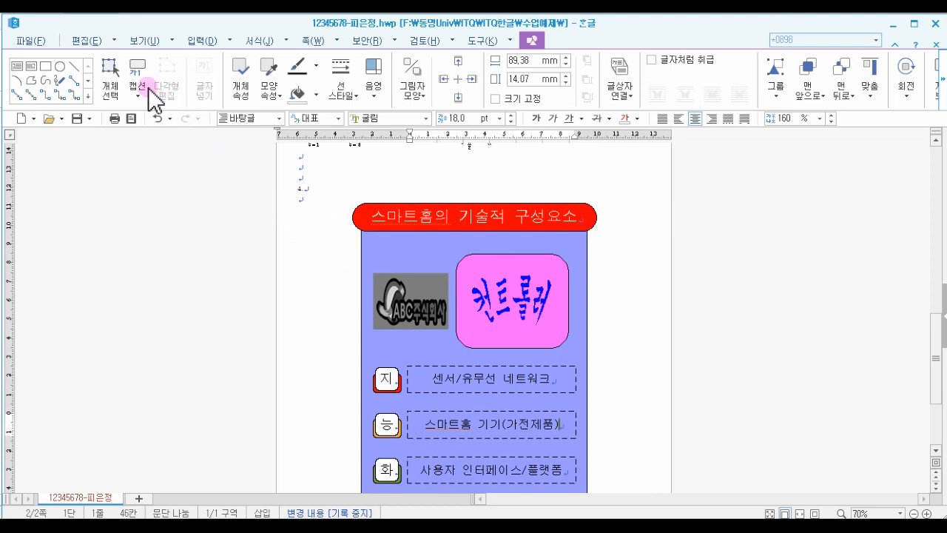
pyautogui.click(109, 78)
pyautogui.moveTo(333, 191); pyautogui.dragTo(651, 461)
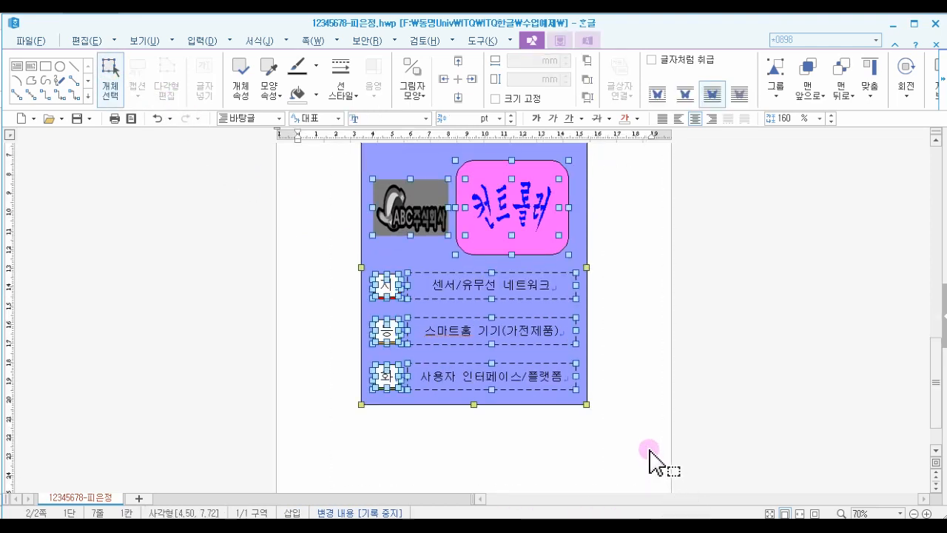
pyautogui.scroll(3, 651, 461)
pyautogui.moveTo(437, 226); pyautogui.dragTo(437, 237)
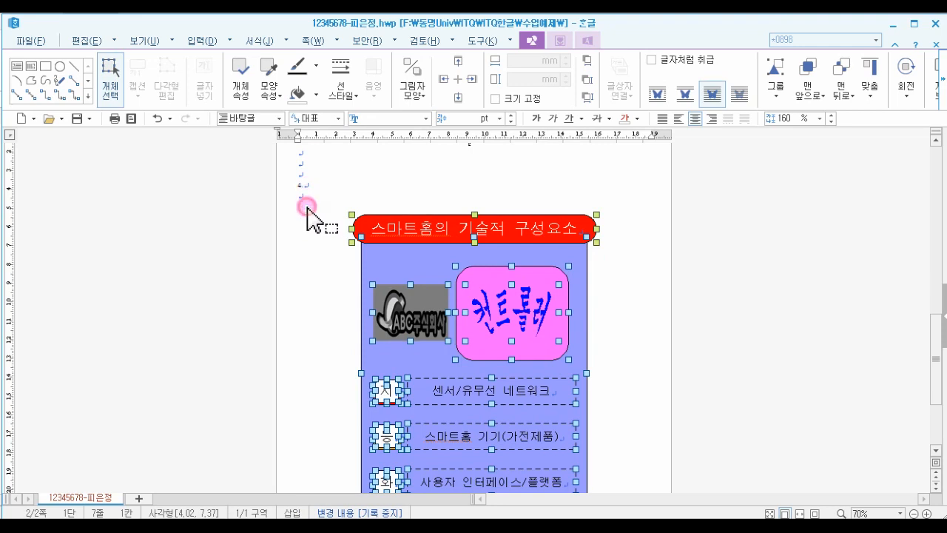
pyautogui.click(307, 208)
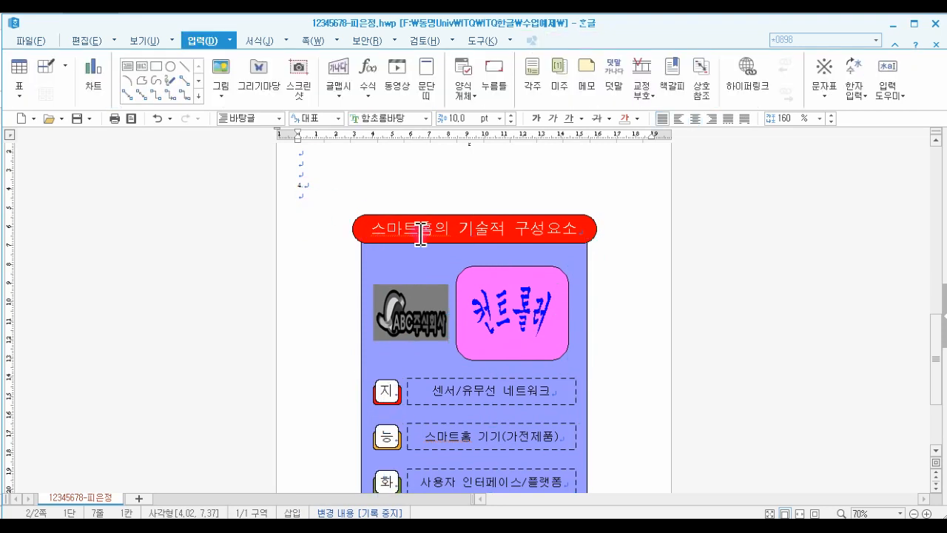
# - Switch to the exam PDF and examine the question 4 output form and the following document page
pyautogui.scroll(-1, 599, 366)
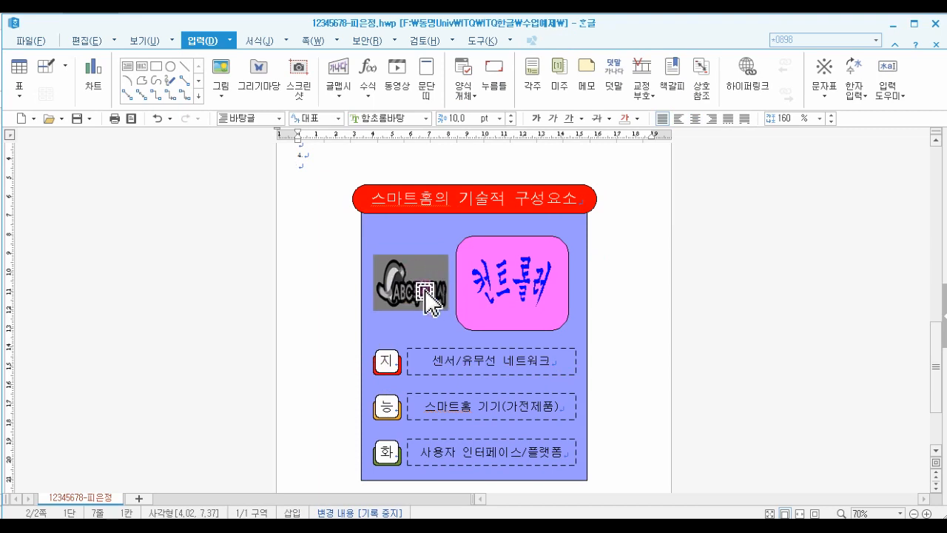
pyautogui.hotkey('alt', 'Tab')
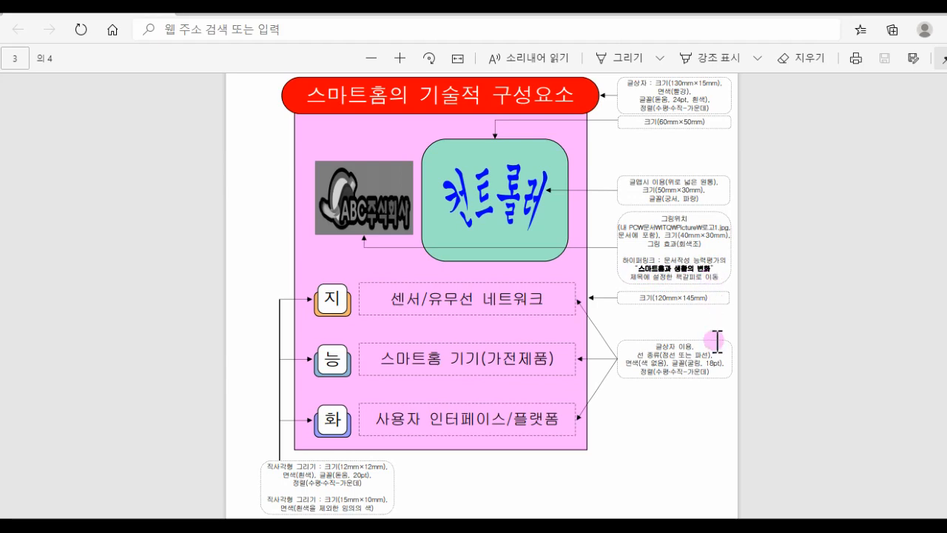
pyautogui.scroll(-2, 716, 345)
pyautogui.scroll(-3, 716, 346)
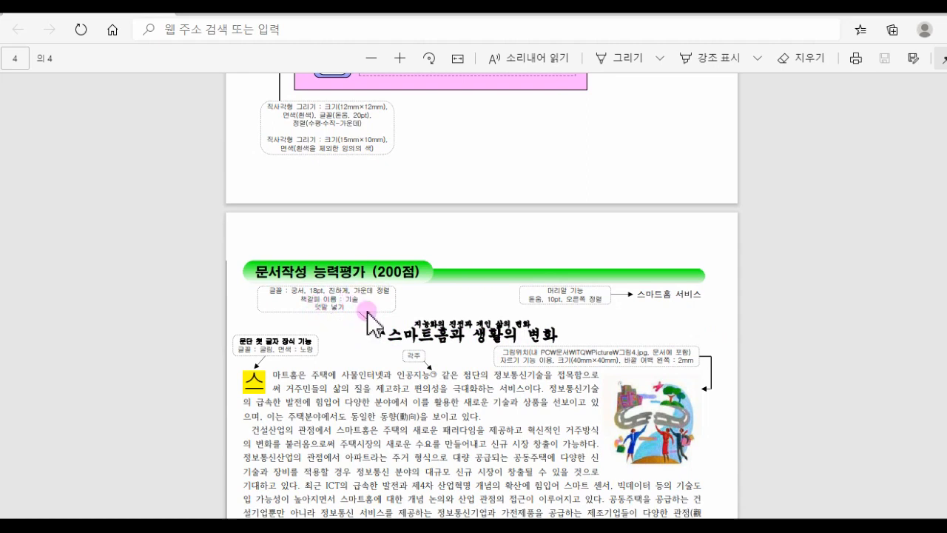
pyautogui.scroll(1, 475, 337)
pyautogui.scroll(5, 475, 337)
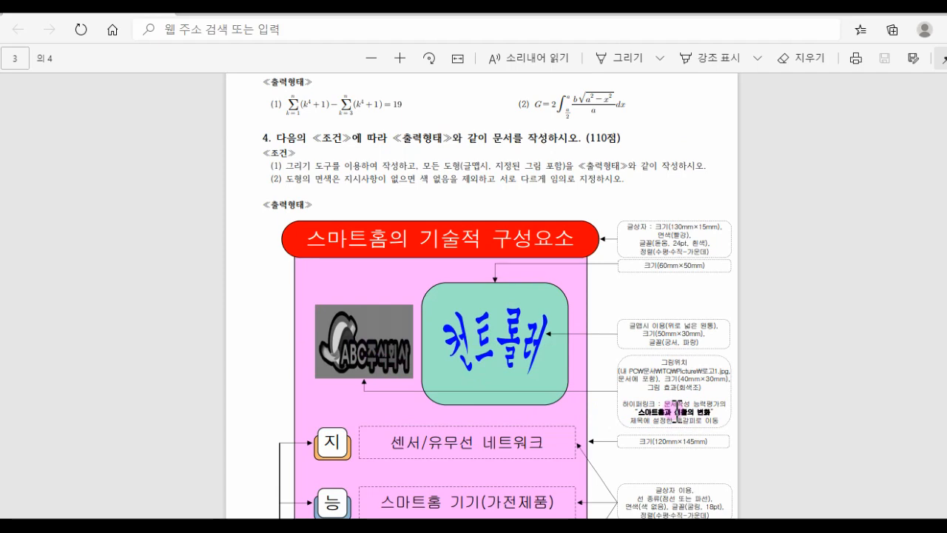
pyautogui.click(876, 16)
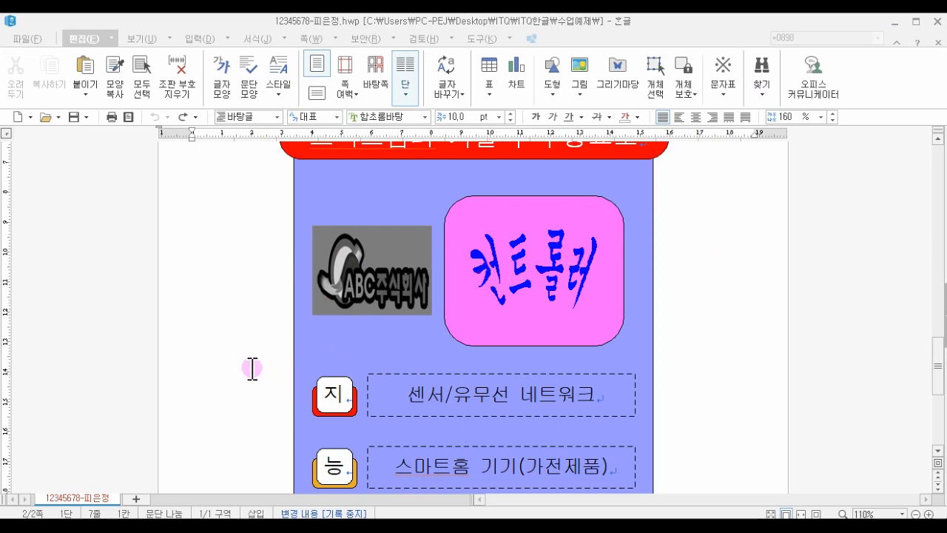
# - Insert a page break after the question 4 drawing to start a new page
pyautogui.scroll(3, 190, 347)
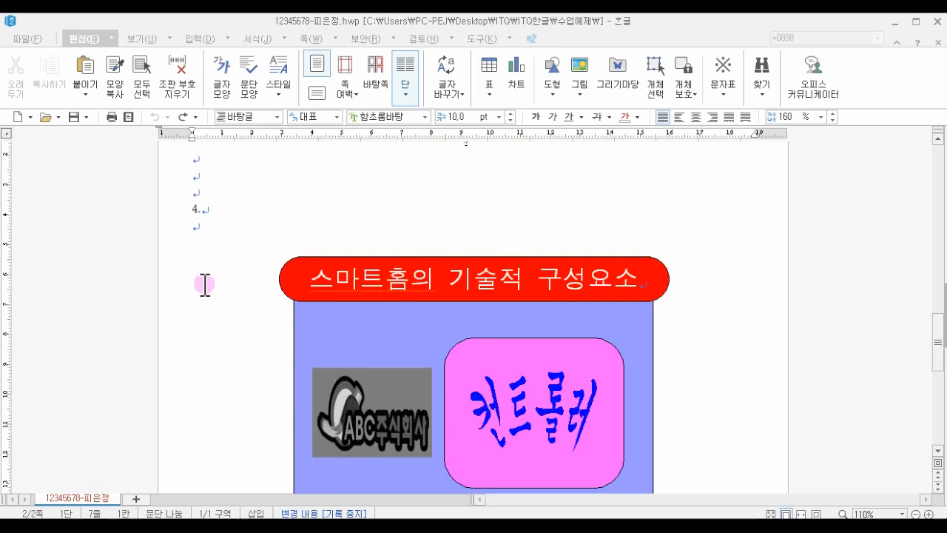
pyautogui.click(203, 230)
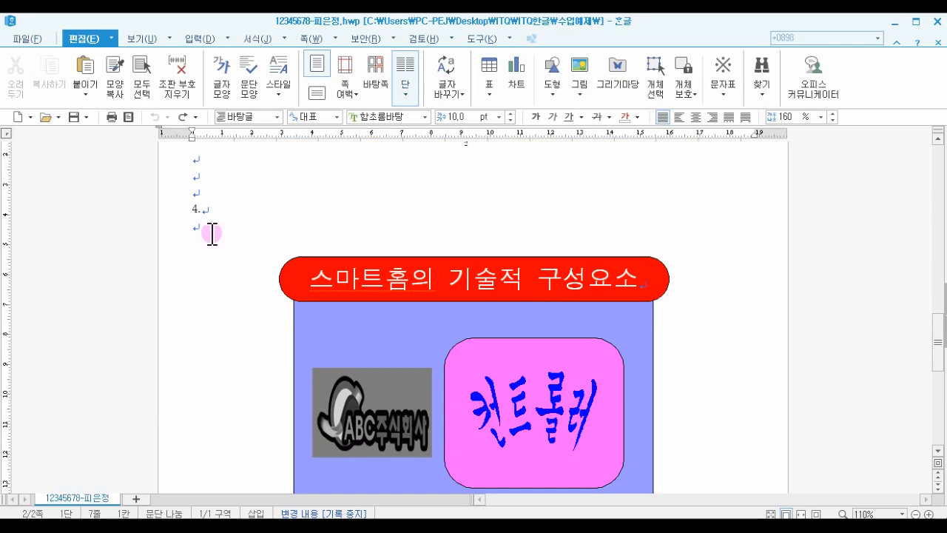
pyautogui.hotkey('ctrl', 'Return')
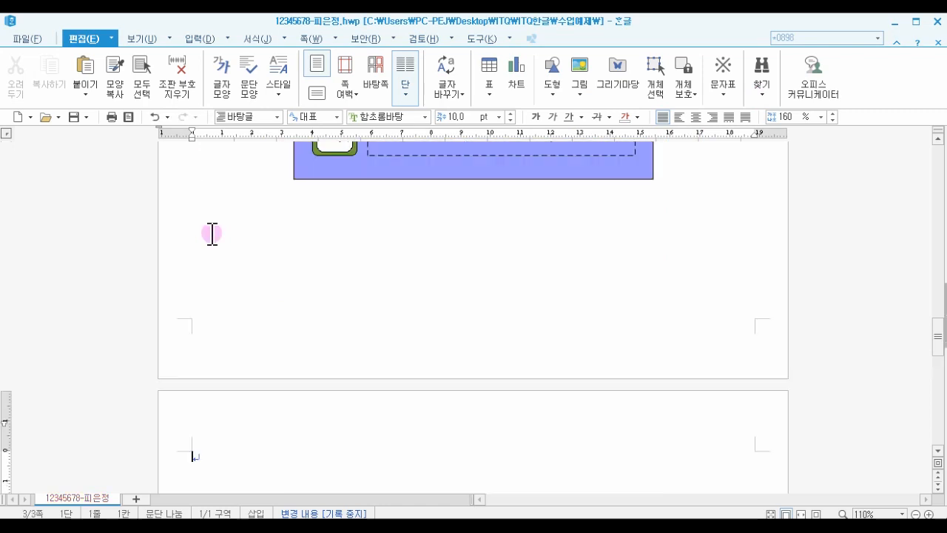
# - Type the title 스마트홈과 생활의 변화 at the top of the new page and add two empty lines below it
pyautogui.scroll(-1, 287, 419)
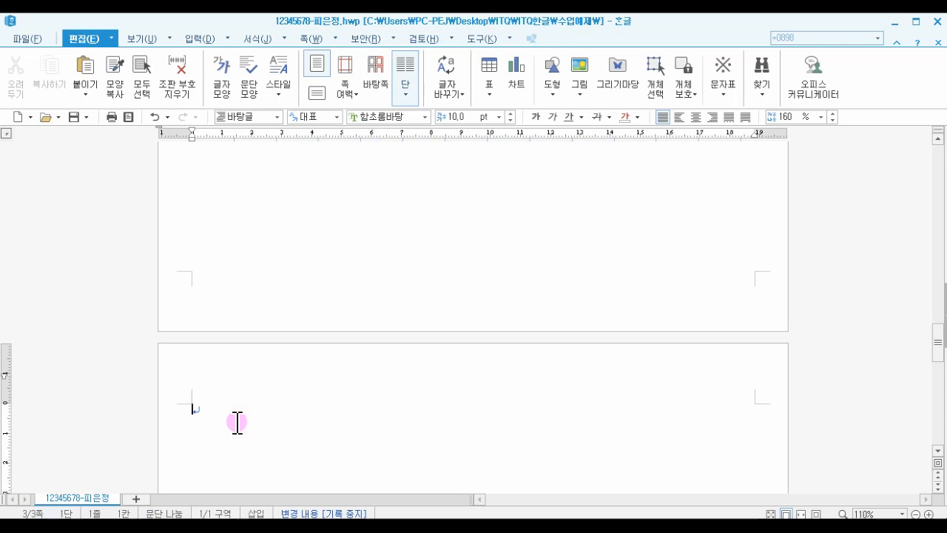
pyautogui.write('스마')
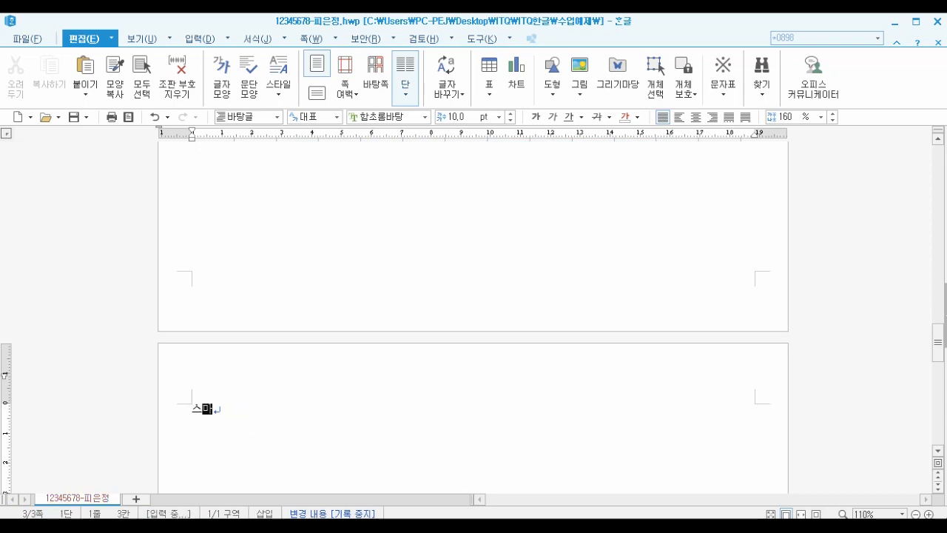
pyautogui.write('트폰과 ')
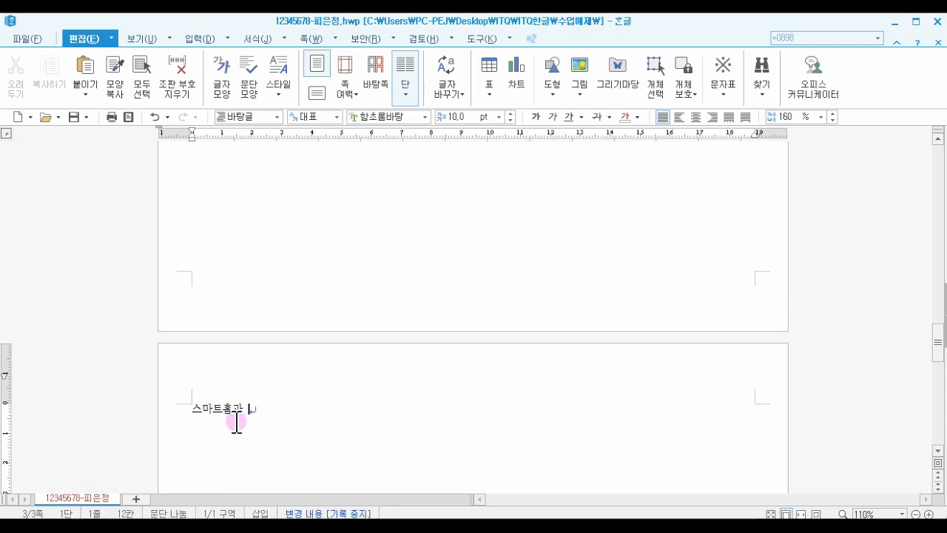
pyautogui.write('생활')
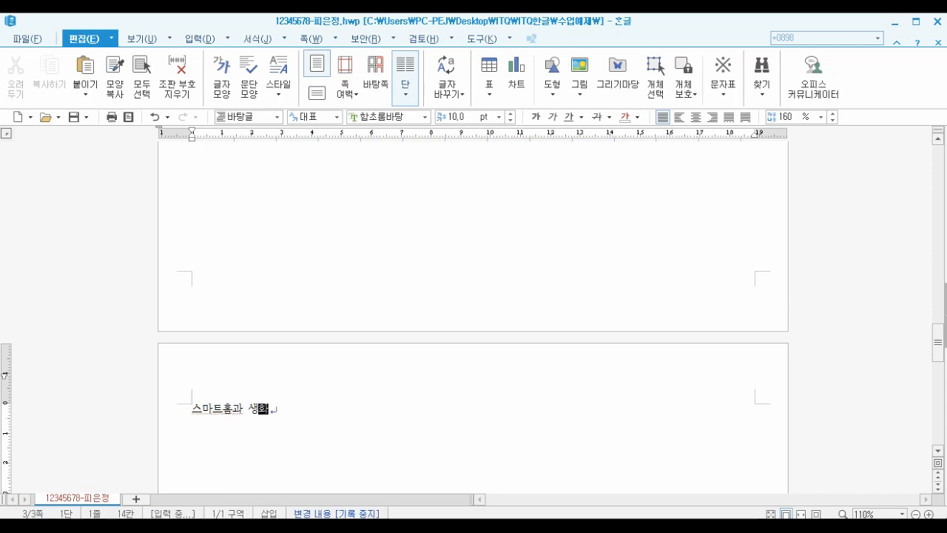
pyautogui.write('의 변화')
pyautogui.press('Return')
pyautogui.press('Return')
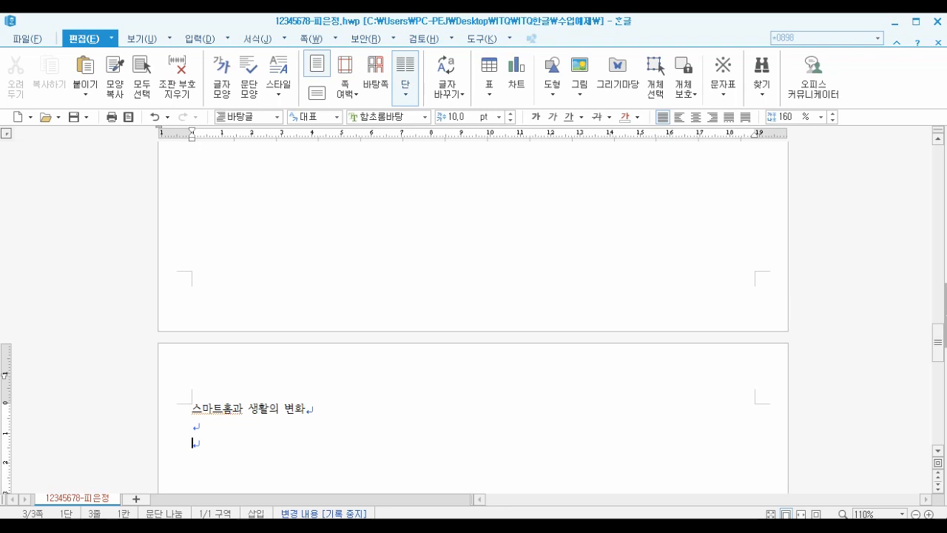
# - Insert a bookmark named 기획 at the start of the title 스마트홈과 생활의 변화
pyautogui.click(194, 409)
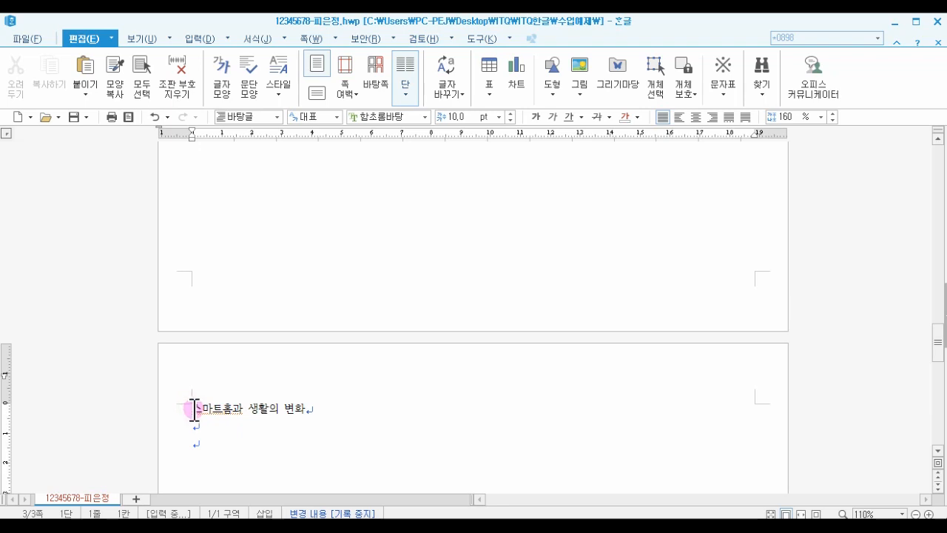
pyautogui.scroll(4, 193, 425)
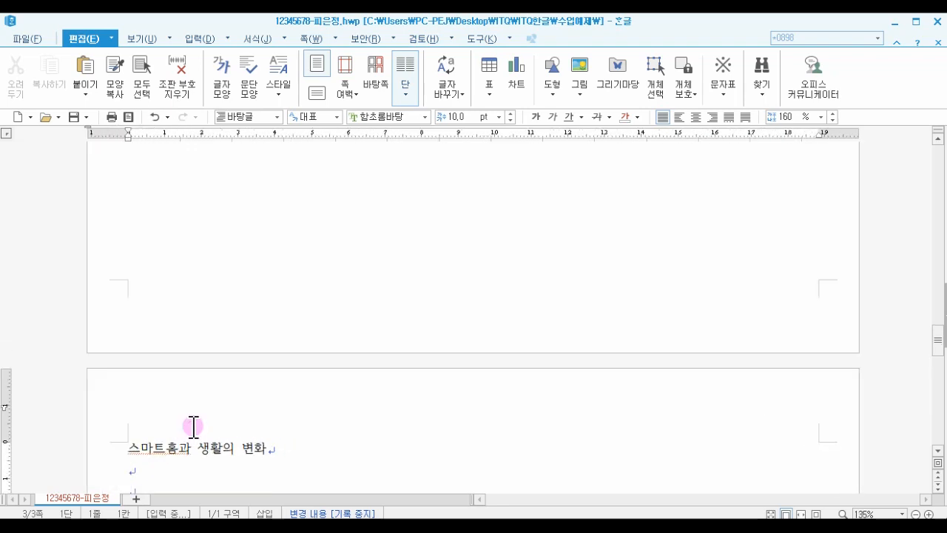
pyautogui.scroll(2, 156, 389)
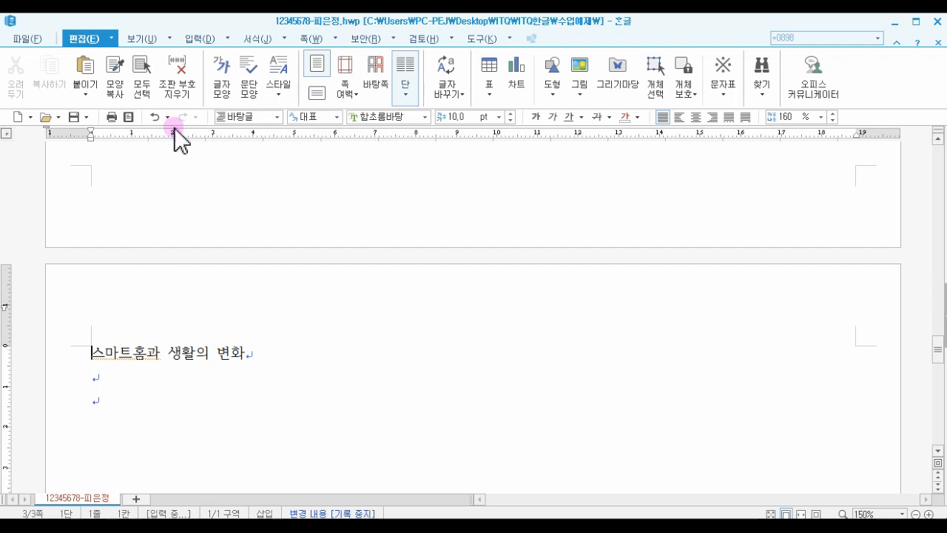
pyautogui.click(199, 41)
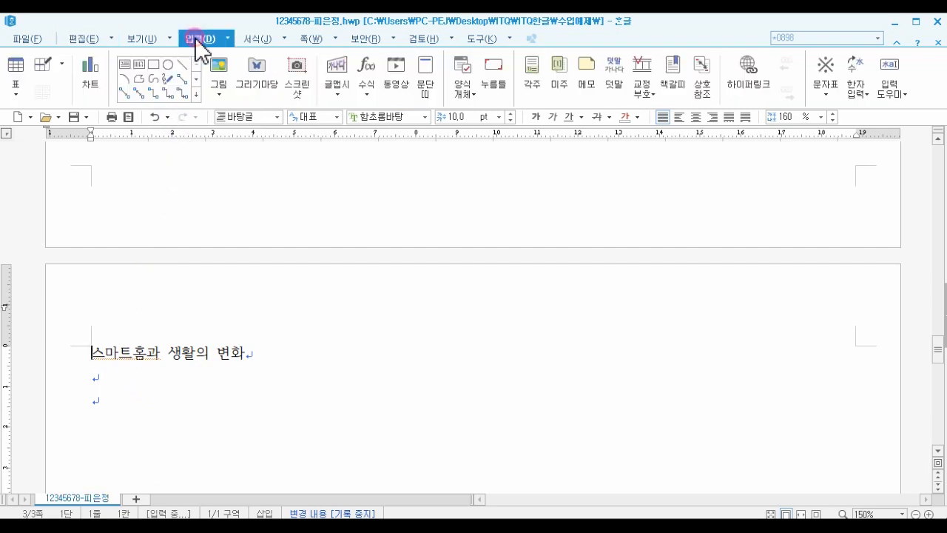
pyautogui.click(674, 102)
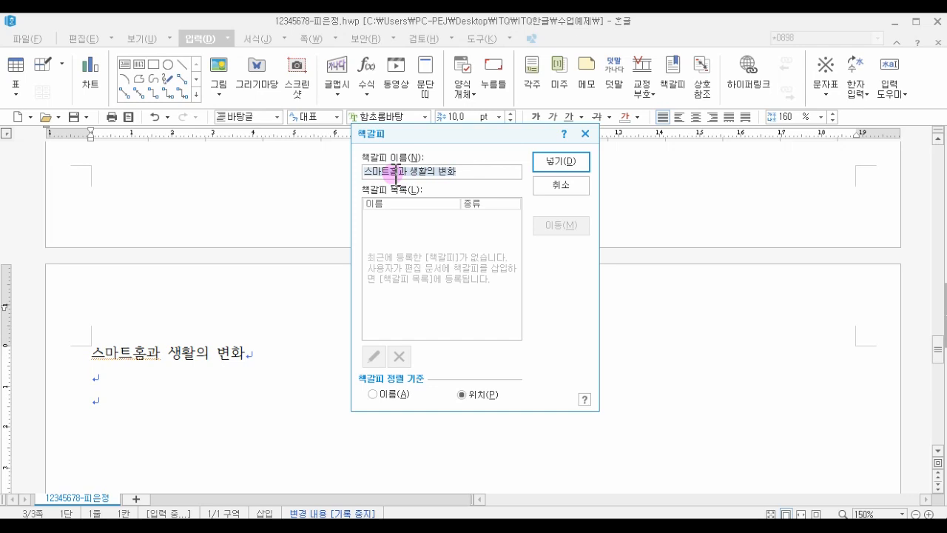
pyautogui.write('기획')
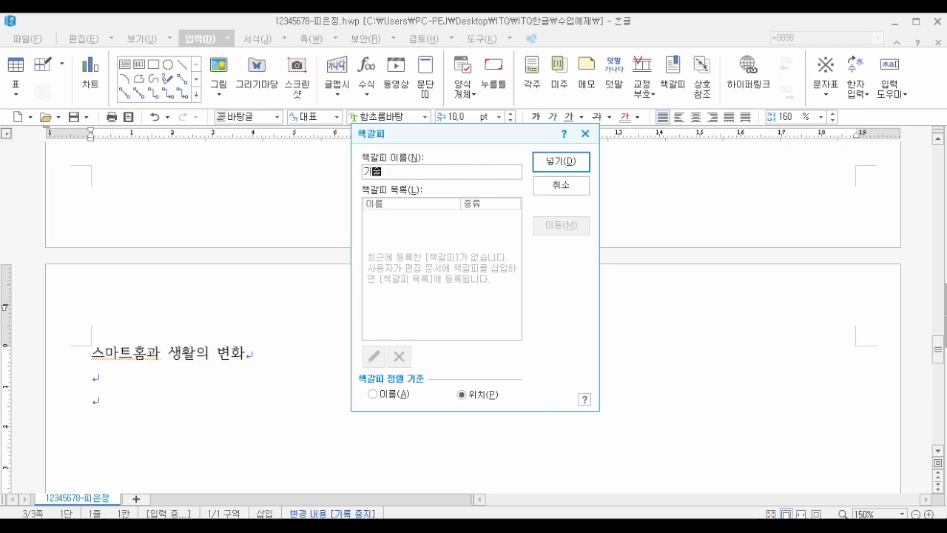
pyautogui.click(545, 162)
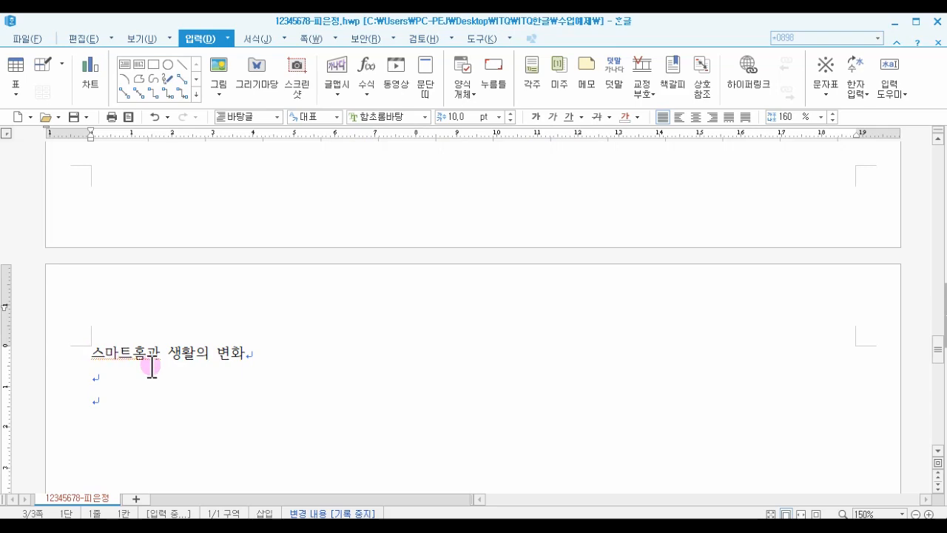
# - Add a hyperlink on the ABC logo picture that links to the 기획 bookmark in the current document
pyautogui.scroll(3, 249, 385)
pyautogui.scroll(10, 256, 388)
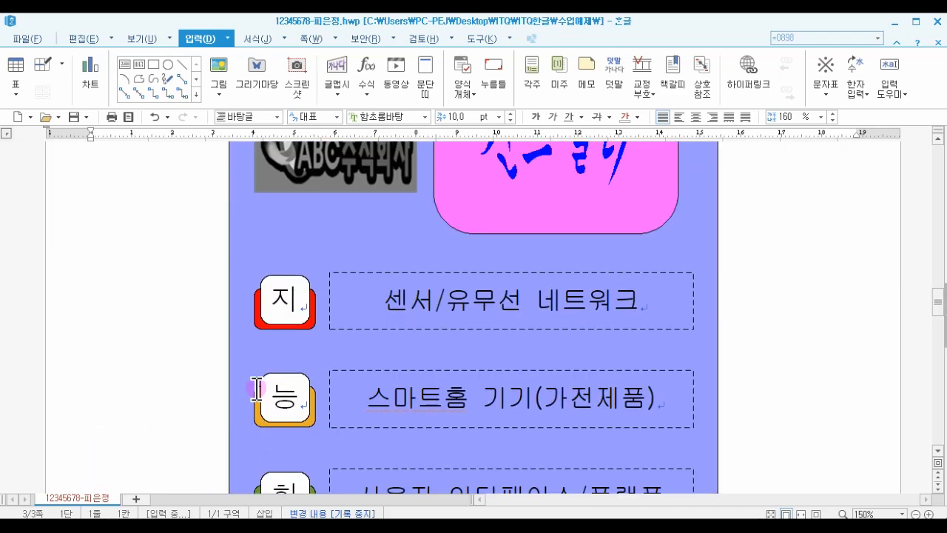
pyautogui.scroll(1, 258, 399)
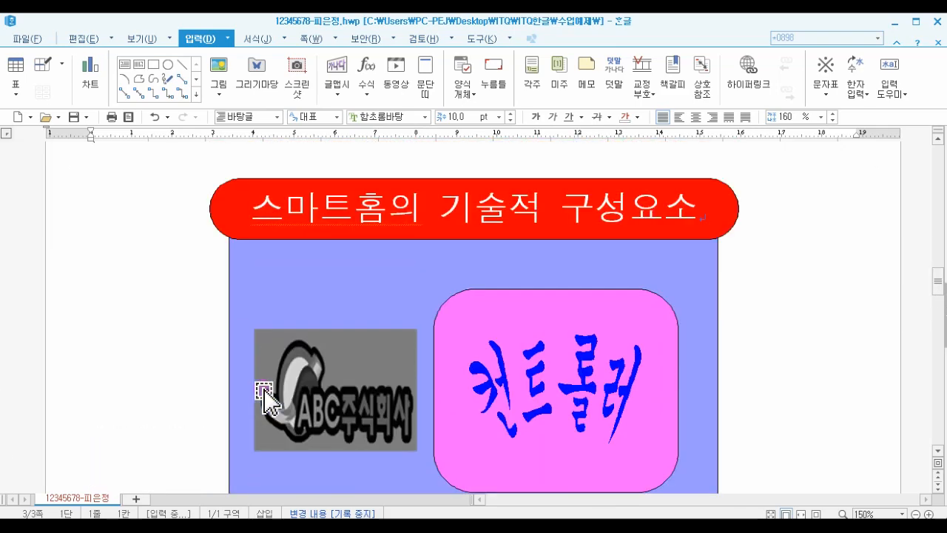
pyautogui.click(338, 396)
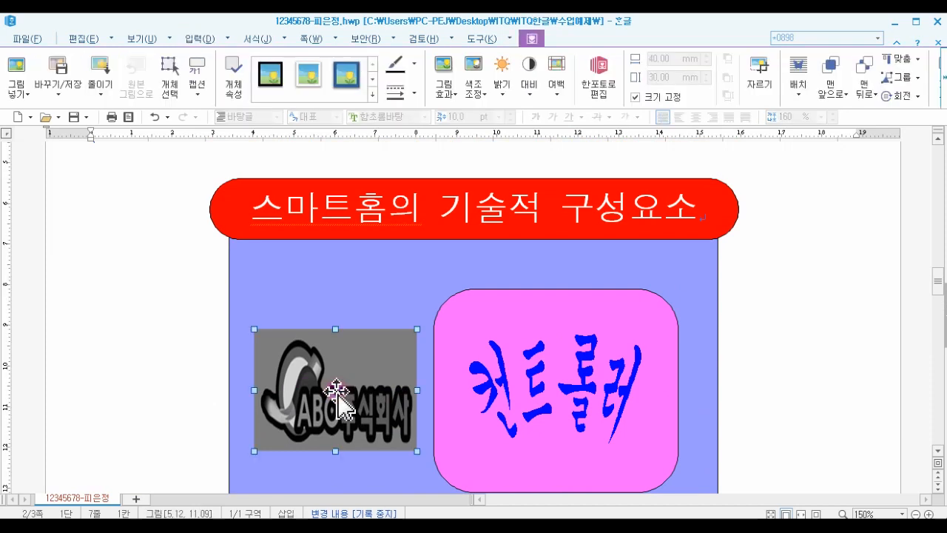
pyautogui.rightClick(337, 396)
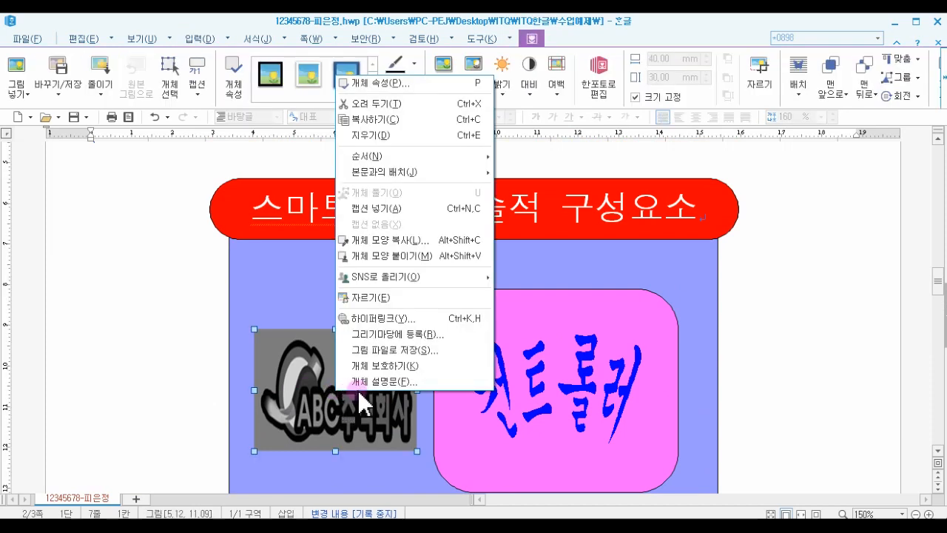
pyautogui.click(383, 319)
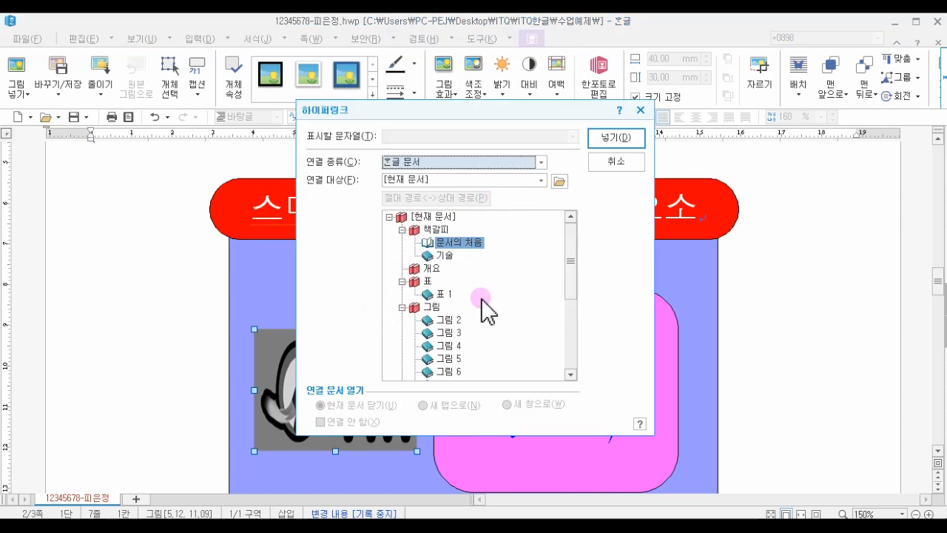
pyautogui.click(444, 255)
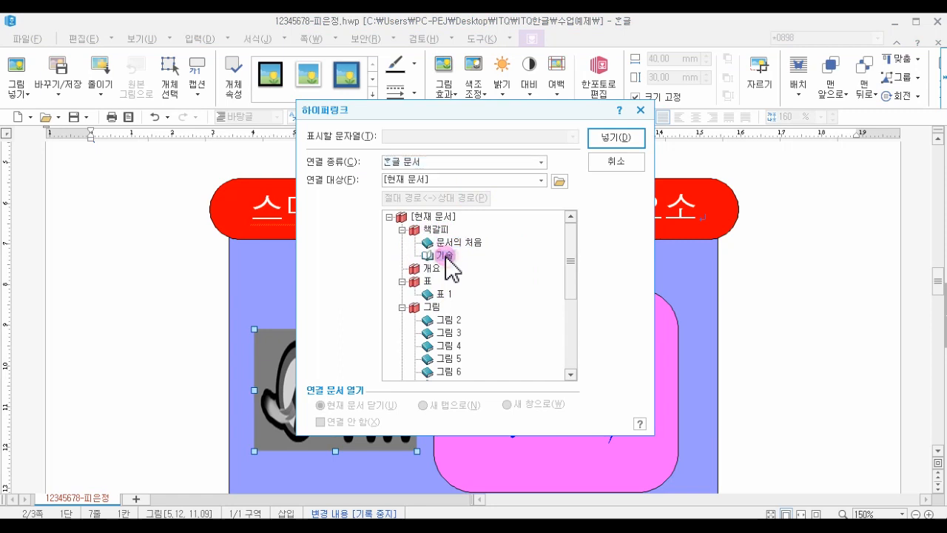
pyautogui.click(614, 140)
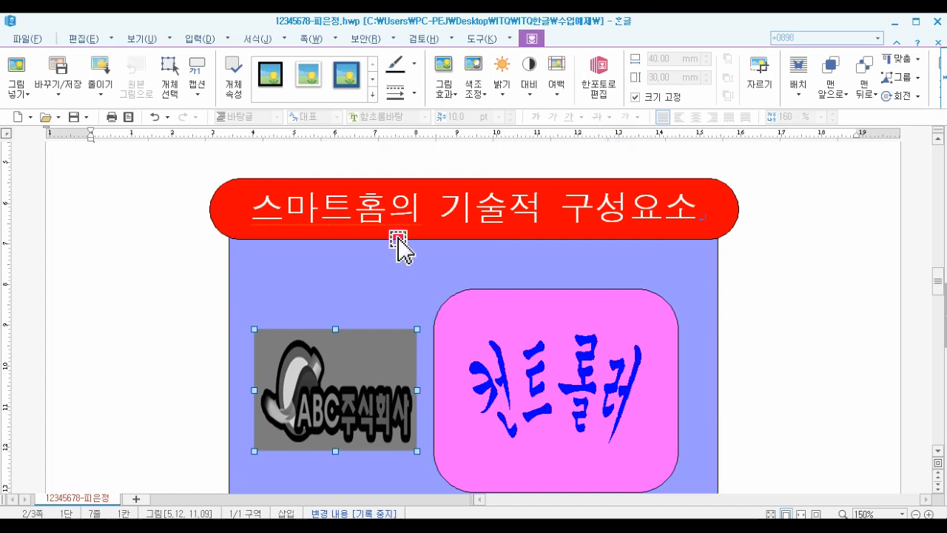
# - Follow the logo picture's hyperlink to the bookmark and review the drawing page and the new page
pyautogui.click(190, 320)
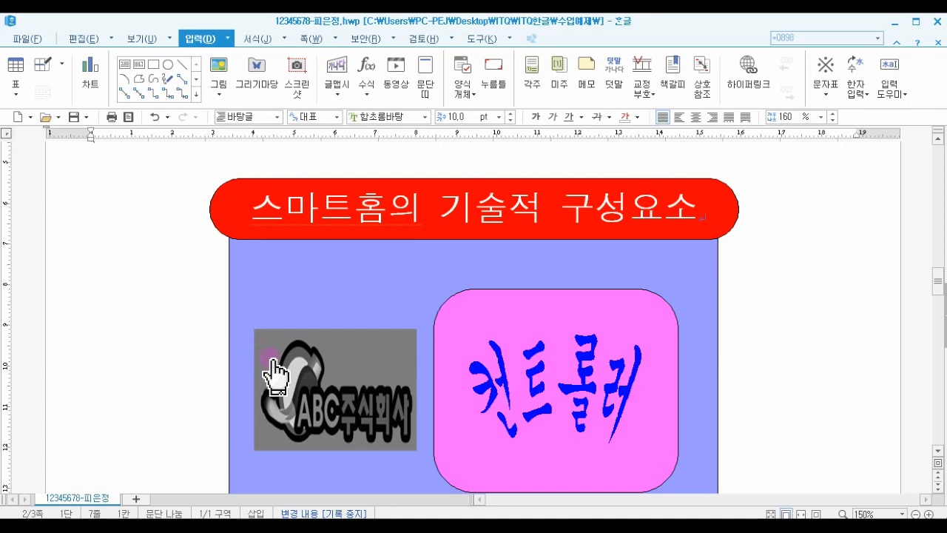
pyautogui.click(273, 361)
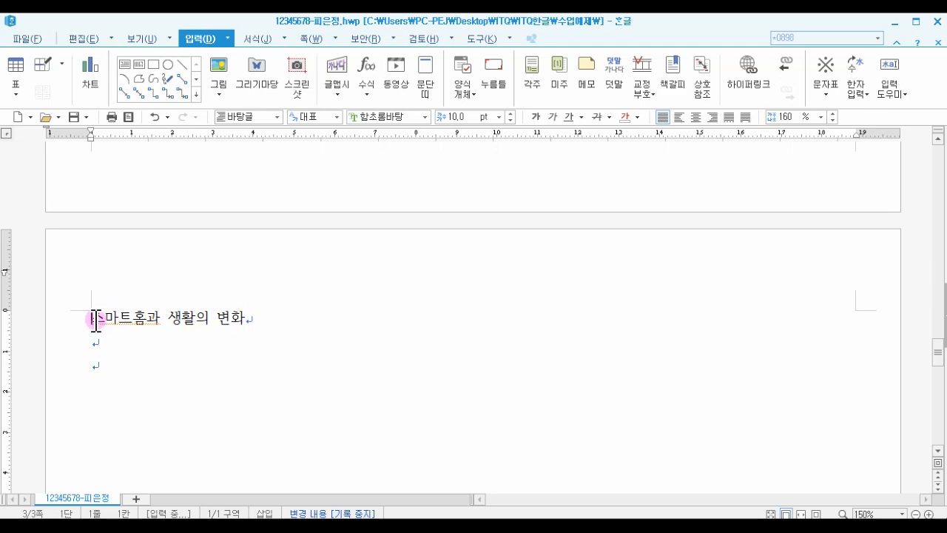
pyautogui.scroll(10, 306, 370)
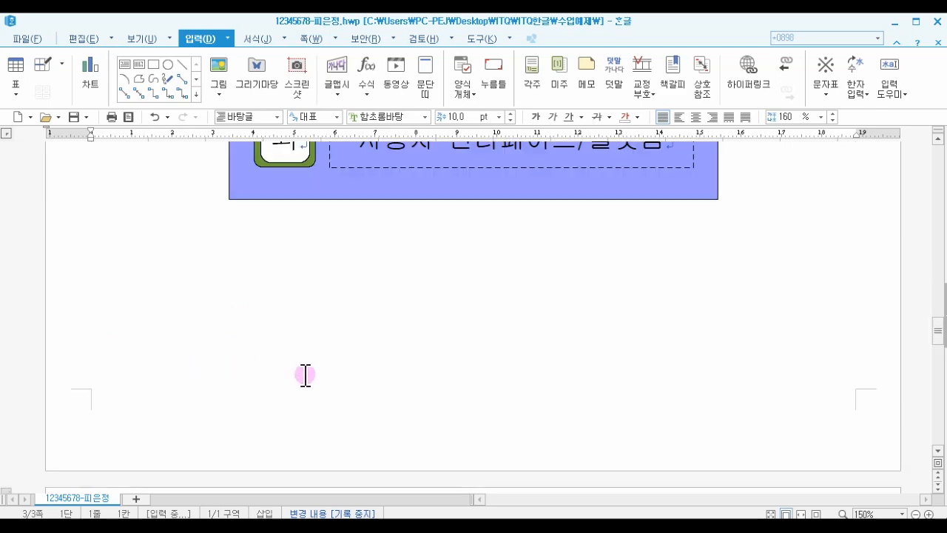
pyautogui.scroll(5, 307, 384)
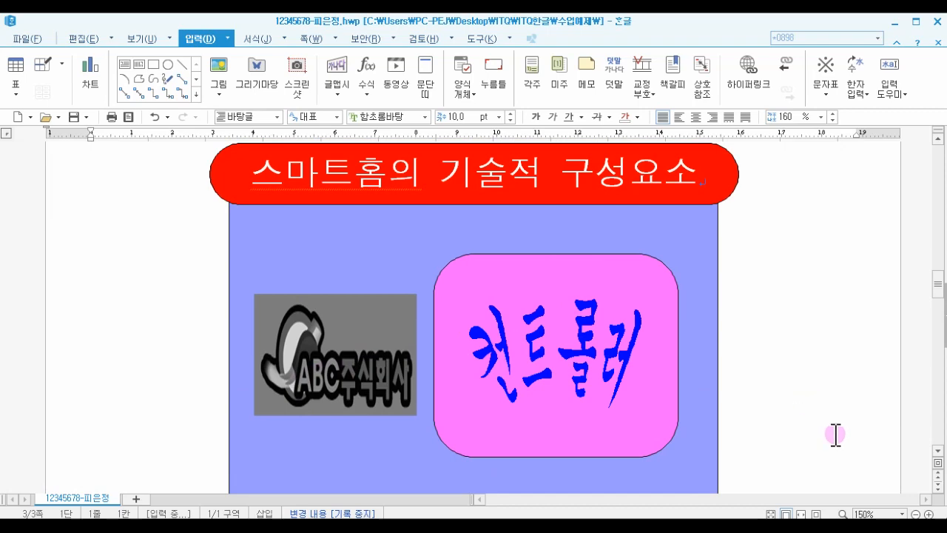
pyautogui.scroll(-1, 726, 457)
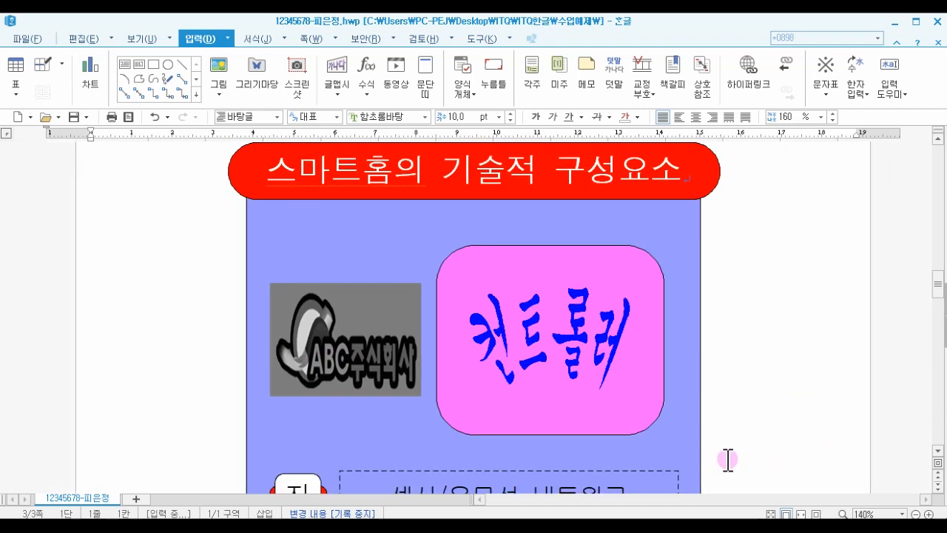
pyautogui.scroll(-5, 727, 459)
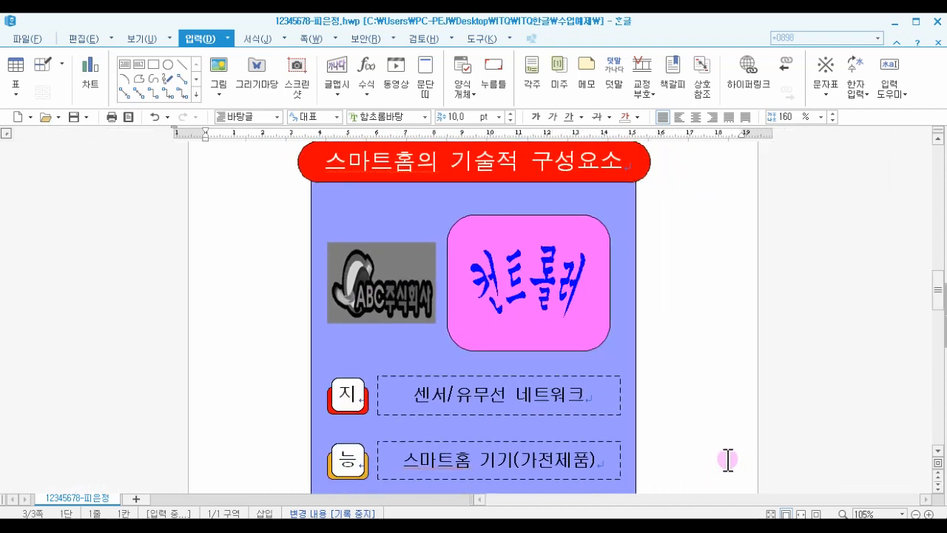
pyautogui.scroll(-2, 728, 459)
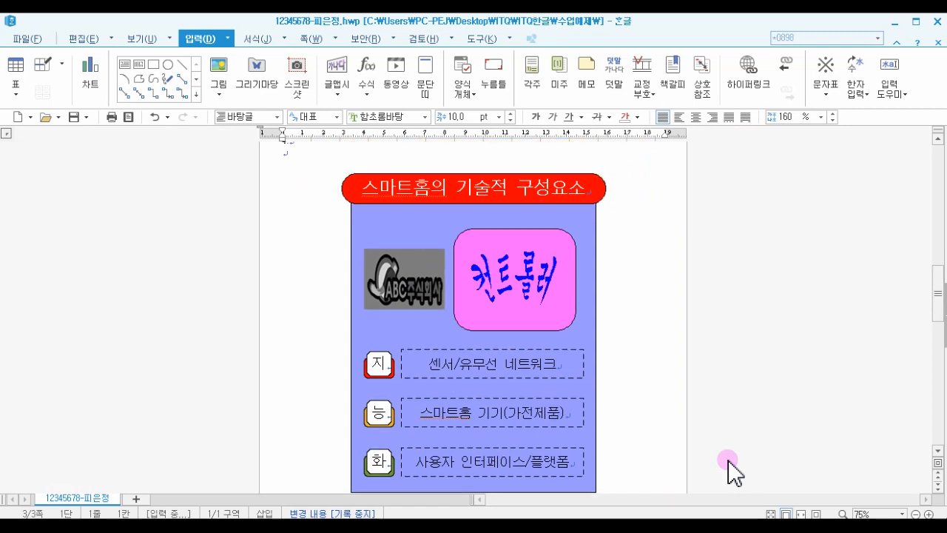
pyautogui.scroll(-5, 728, 459)
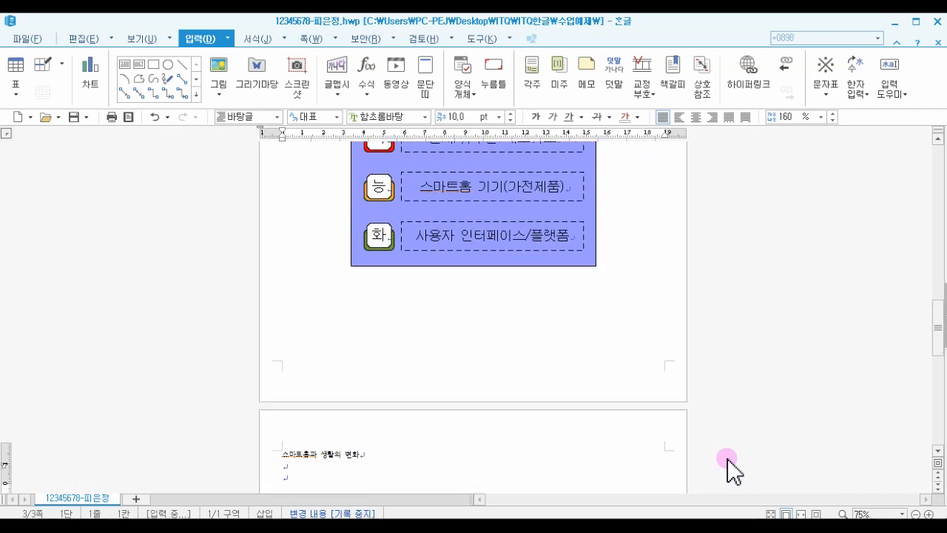
pyautogui.scroll(-1, 728, 459)
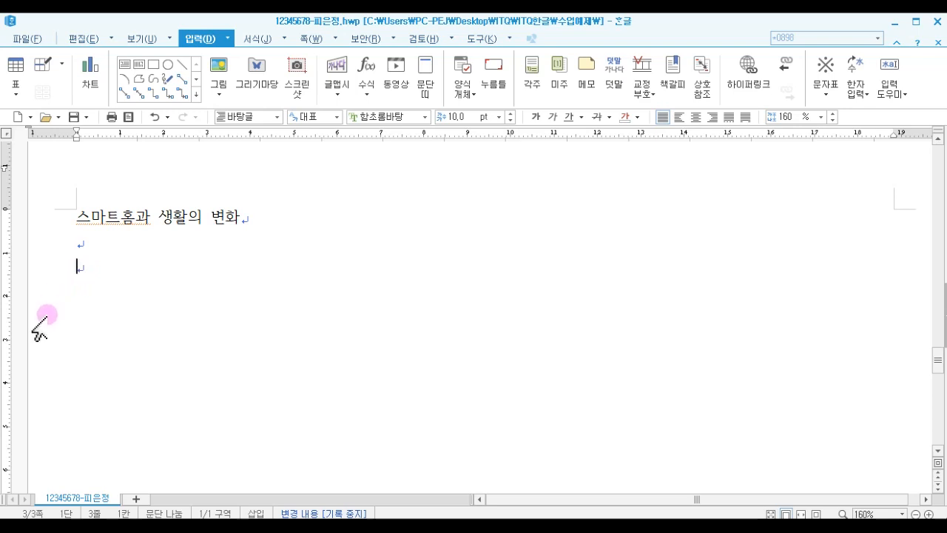
# - Type the first body paragraph starting 스마트홈은 주택에 사물인터넷과 인공지능 through ...주택분야에서도 동일한 동향
pyautogui.write('슴마트홈이')
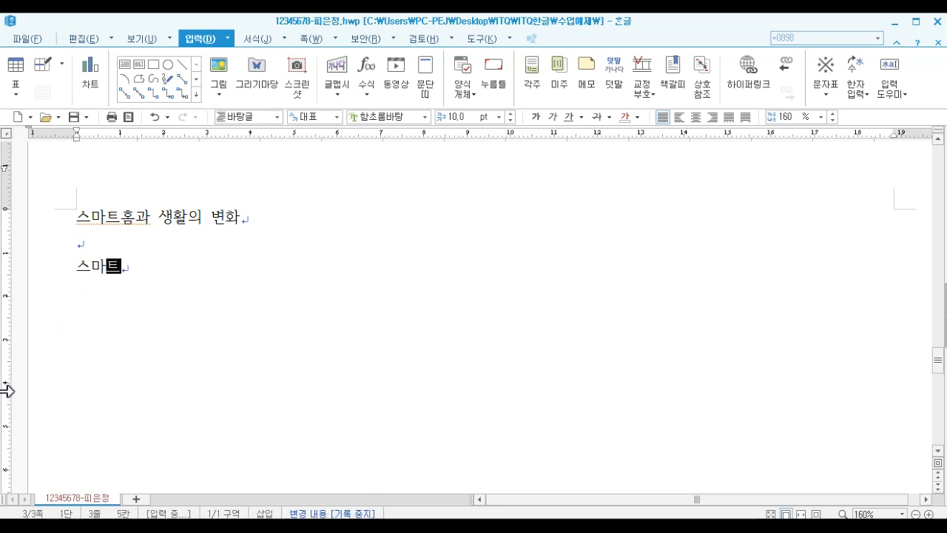
pyautogui.press('BackSpace')
pyautogui.write('은')
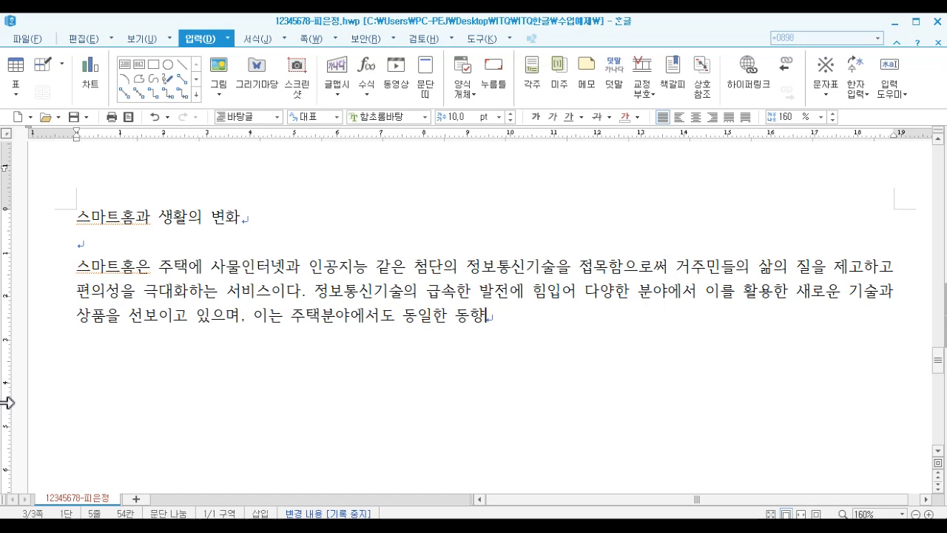
pyautogui.click(343, 370)
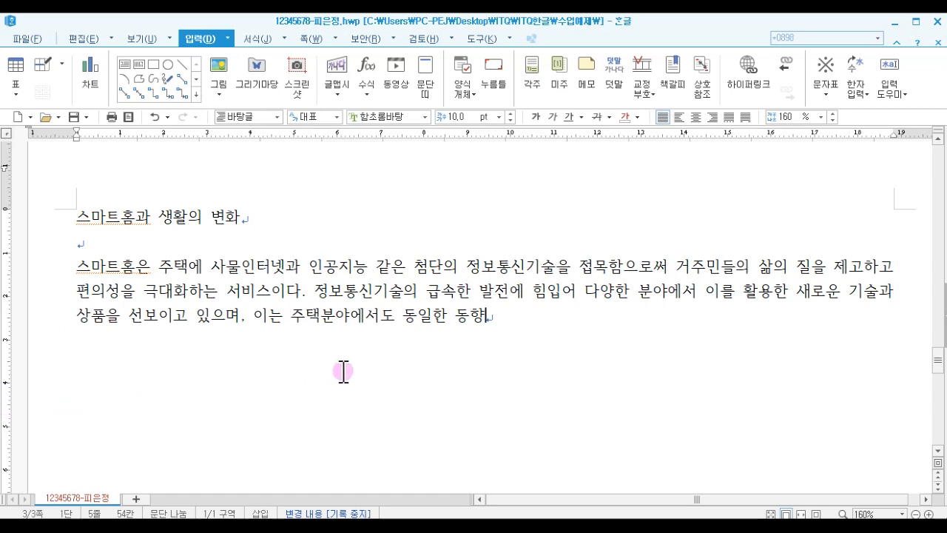
pyautogui.click(497, 319)
pyautogui.write('.')
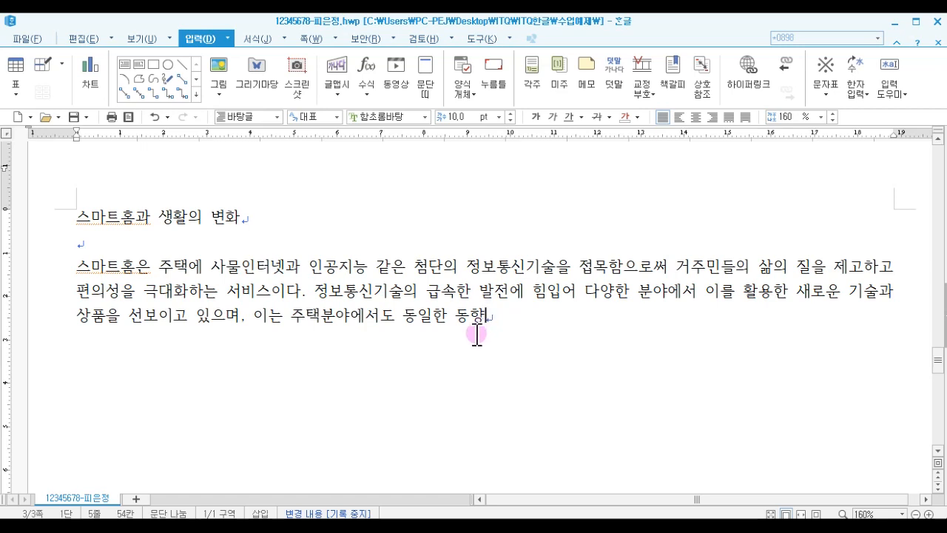
# - Convert the word 동향 to Hanja as 動向 using the 한글(漢字) input format
pyautogui.doubleClick(479, 341)
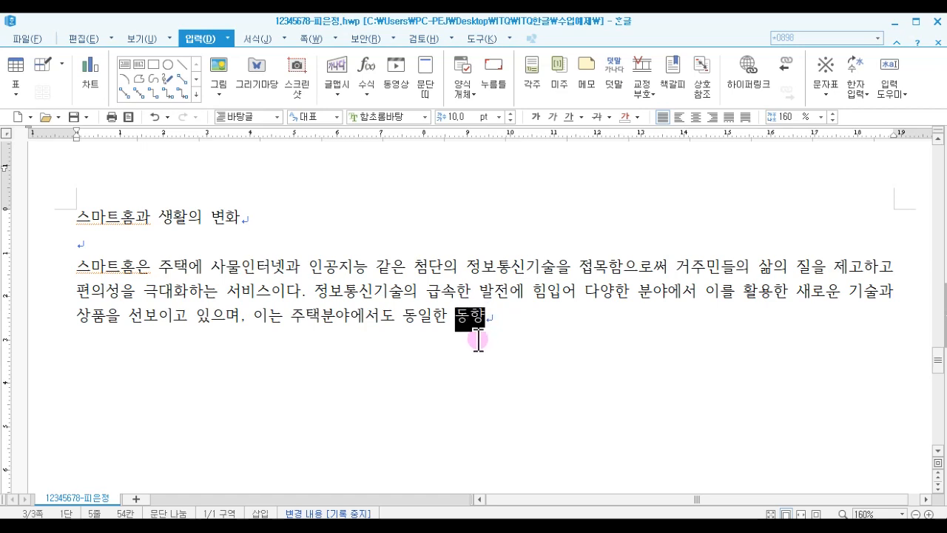
pyautogui.press('F9')
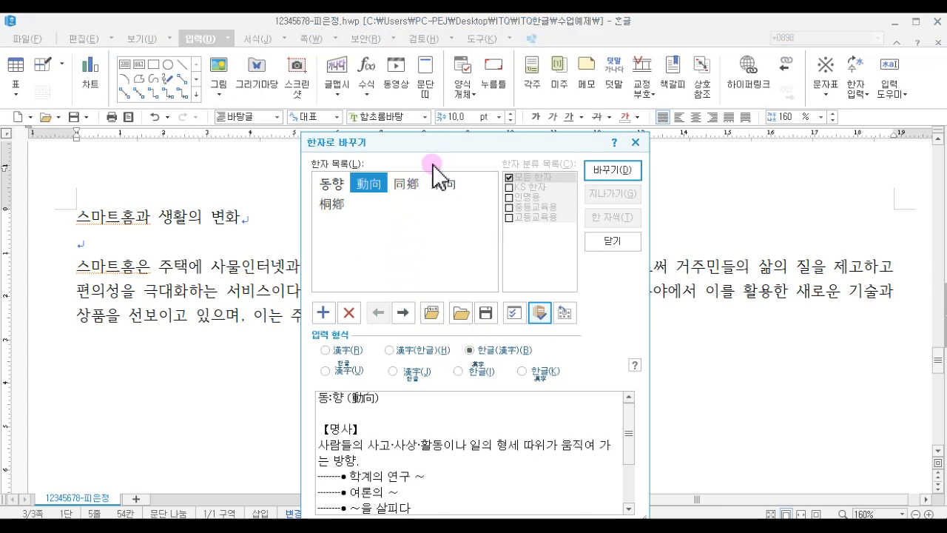
pyautogui.moveTo(444, 148); pyautogui.dragTo(517, 88)
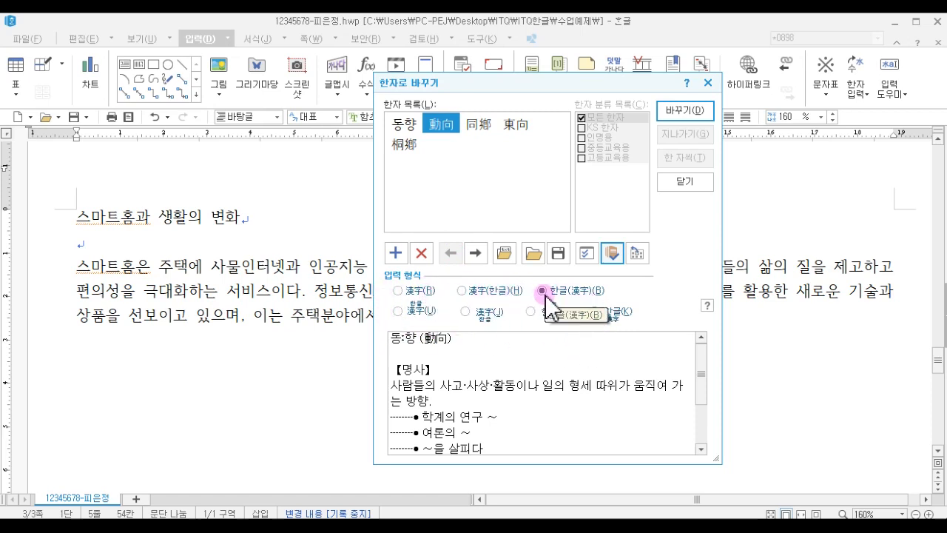
pyautogui.click(398, 291)
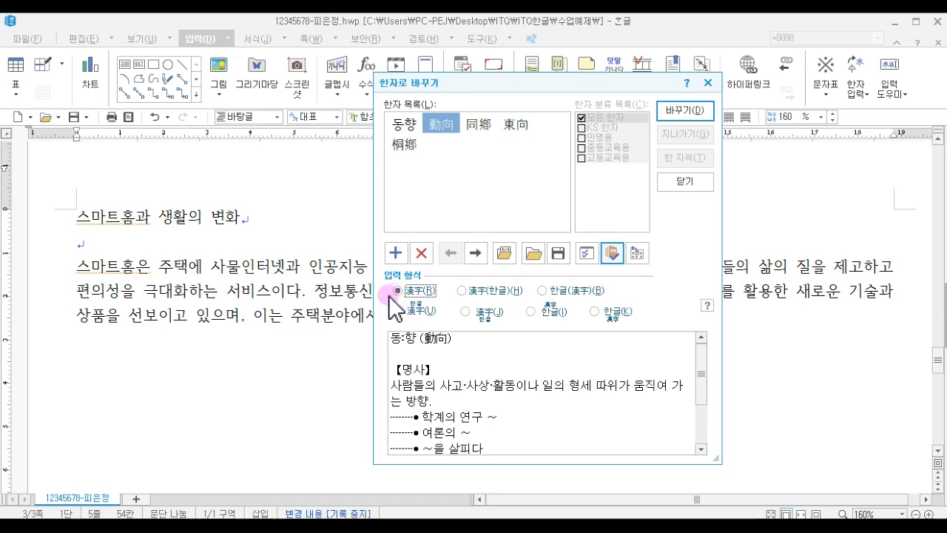
pyautogui.click(543, 291)
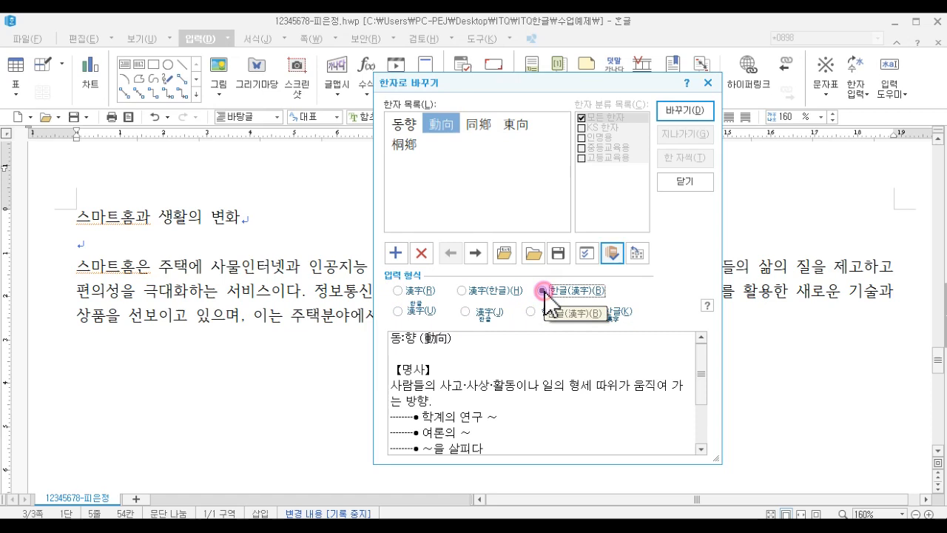
pyautogui.click(694, 113)
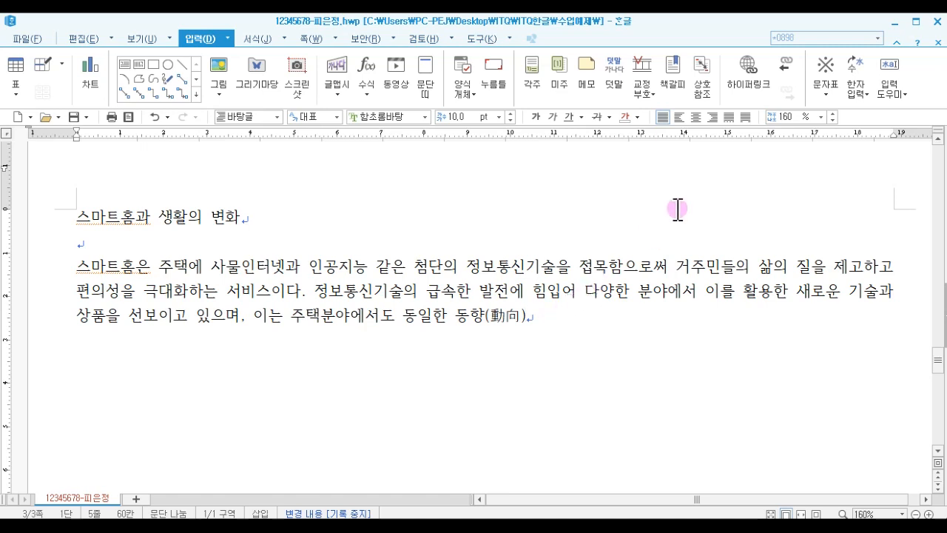
# - Finish the sentence with 을 보이고 있다. and start a new paragraph
pyautogui.click(867, 9)
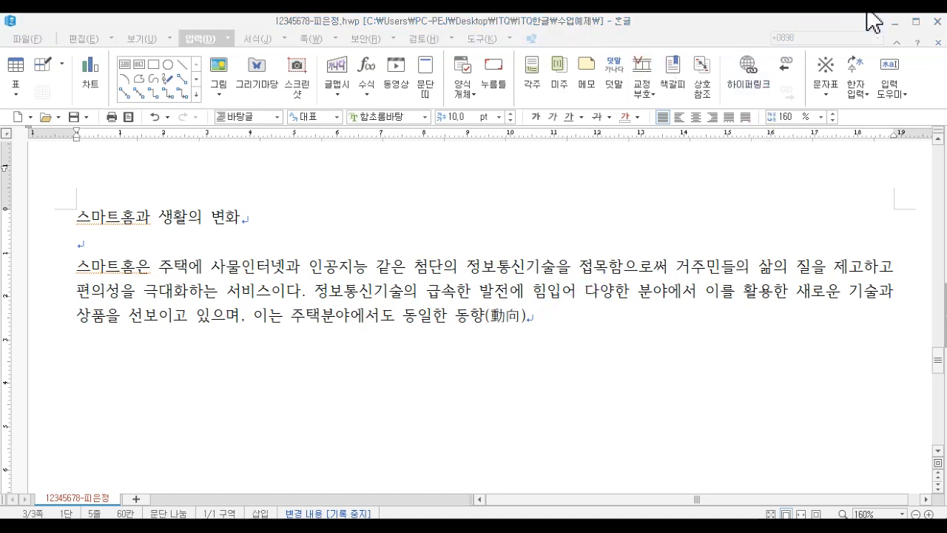
pyautogui.click(534, 318)
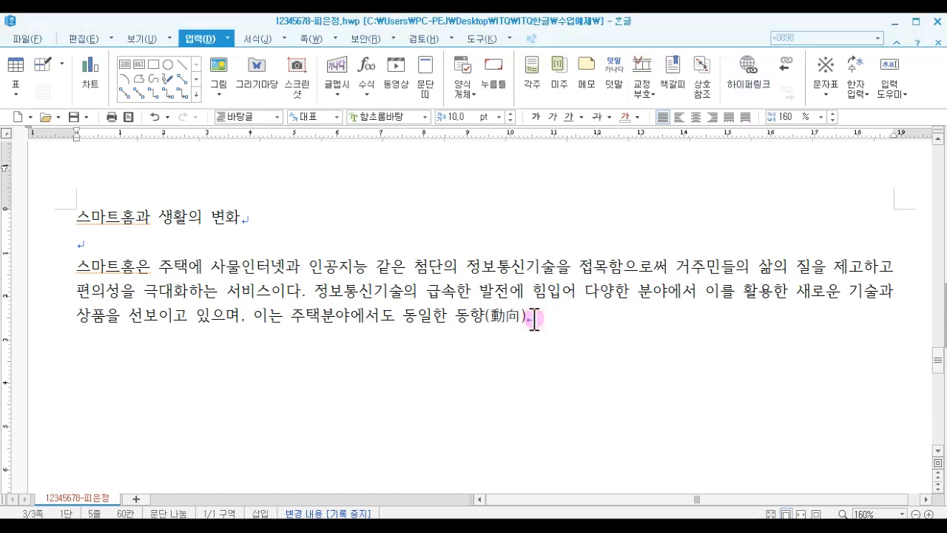
pyautogui.write('를 보이고 있다.')
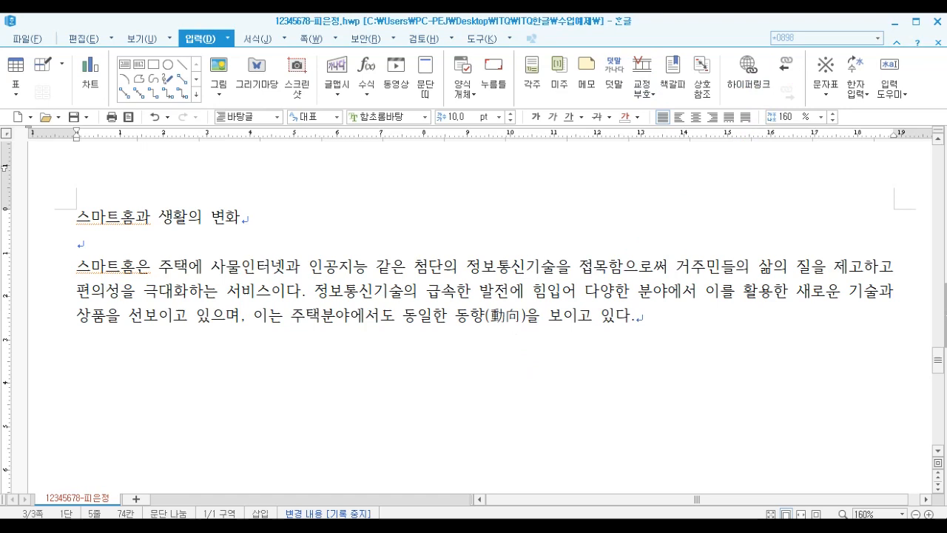
pyautogui.moveTo(369, 527)
pyautogui.press('Return')
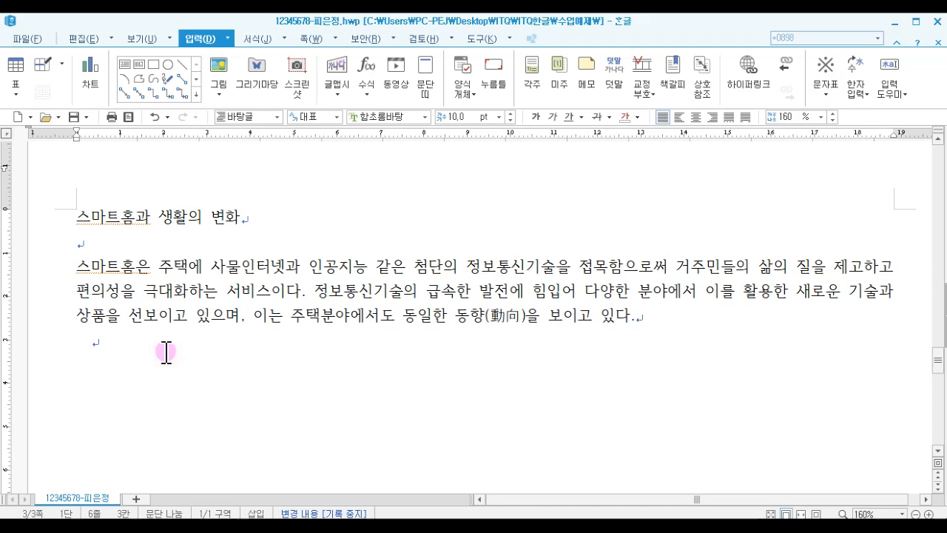
# - Paste the second paragraph text and convert its last word 관점 to Hanja as 觀點 in 한글(漢字) format
pyautogui.write('건설산업의 관점에서 스마트홈은 주택의 새로운 패러다임을 제공하고 혁신적인 거주방식의 변화를 불러옴으로써 주택시장의 새로운 수요를 만들어내고 신규 시장 창출이 가능하다. 정보통신산업의 관점에서 아파트라는 주거 형식으로 대량 공급되는 공동주택에 다양한 신기술과 장비를 적용할 경우 정보통신 분야의 대규모 신규 시장이 창출될 수 있을 것으로 기대하고 있다. 최근 ICT의 급속한 발전과 제4차 산업혁명 개념의 확산에 힘입어 스마트 센서, 빅데이터 등의 기술도입 가능성이 높아지면서 스마트홈에 대한 개념 논의와 산업 관점의 접근이 이루어지고 있다. 공동주택을 공급하는 건설기업뿐만 아니라 정보통신 서비스를 제공하는 정보통신기업과 가전제품을 공급하는 제조기업들이 다양한 관점')
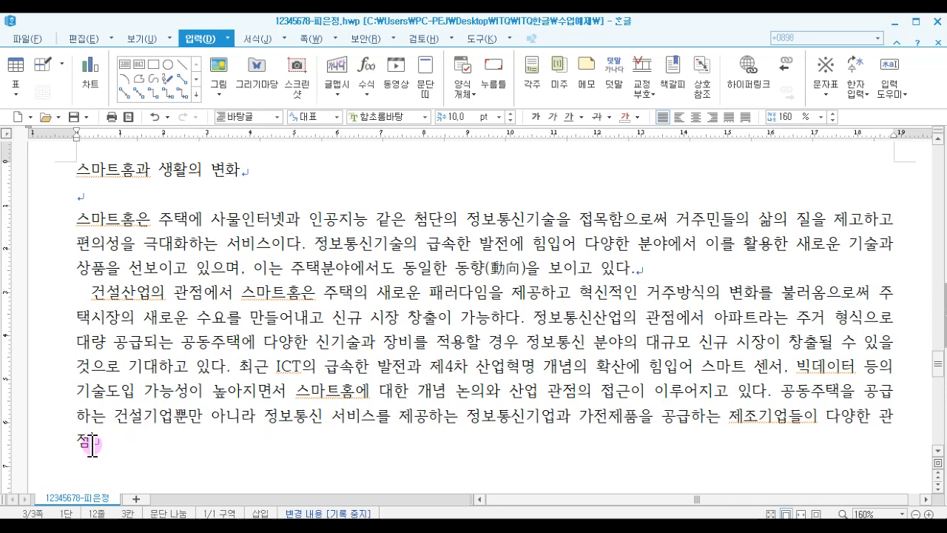
pyautogui.doubleClick(92, 444)
pyautogui.press('F9')
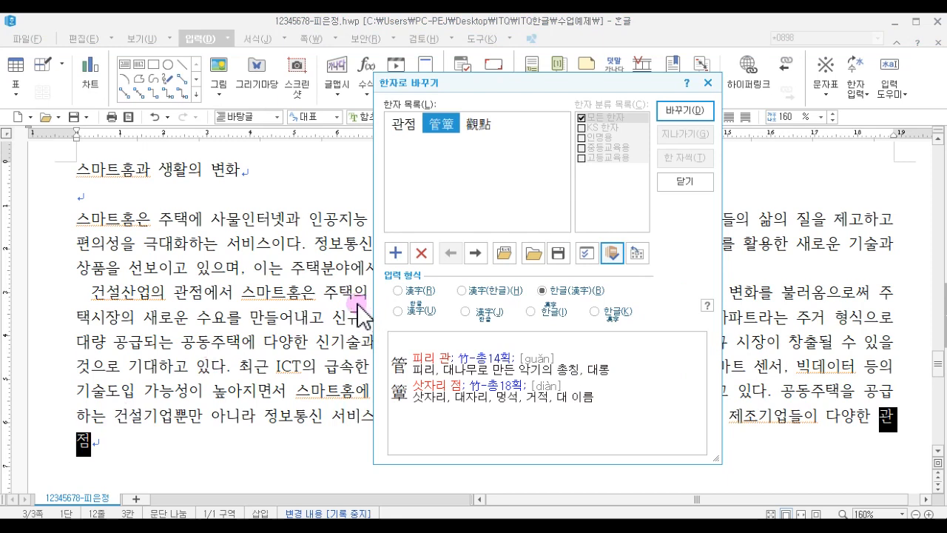
pyautogui.click(477, 126)
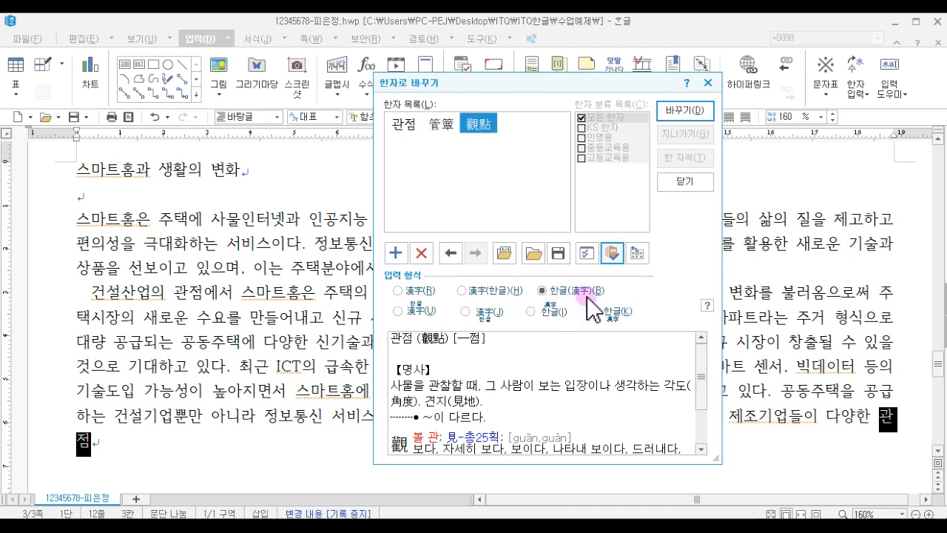
pyautogui.click(688, 112)
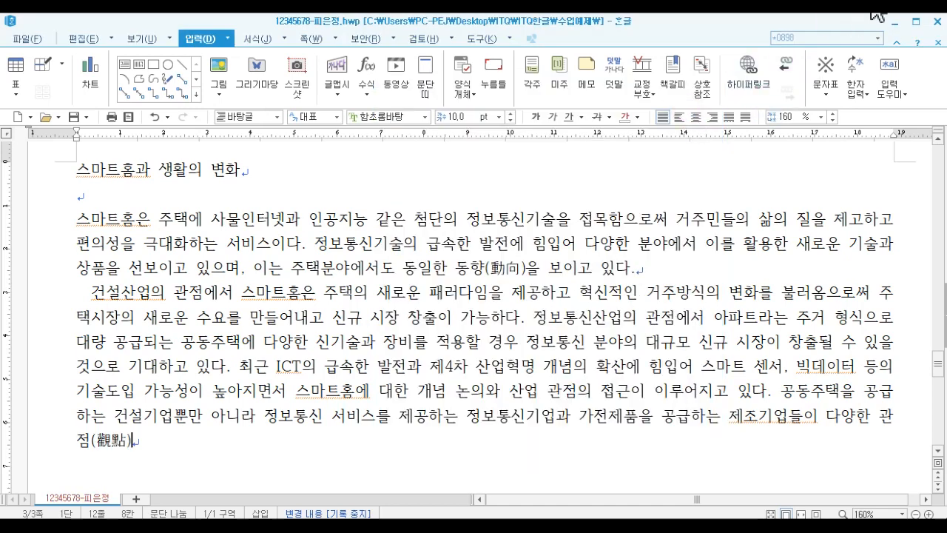
# - Paste the ending 에서 스마트홈과 관련한 상품들을 개발 및 공급하고 있다. after 관점(觀點)
pyautogui.click(136, 447)
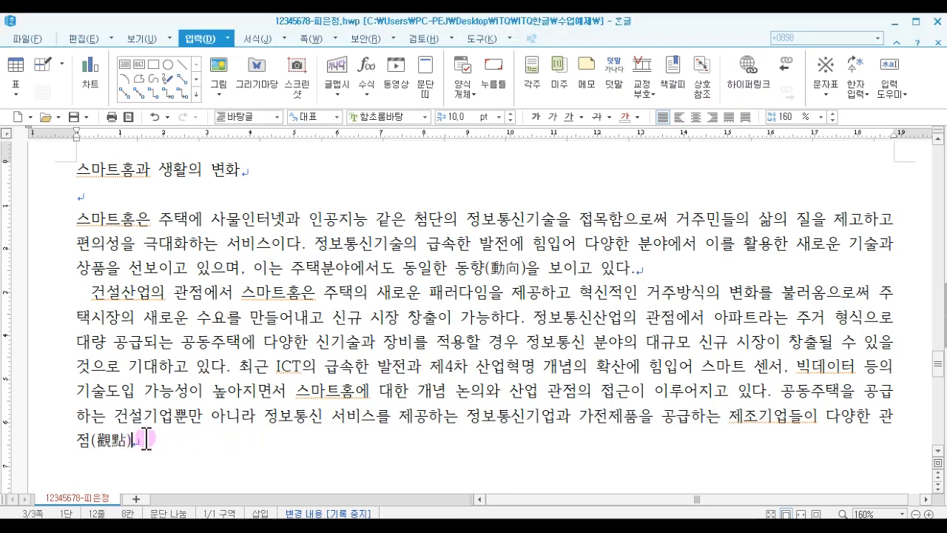
pyautogui.write('에서 스마트홈과 관련한 상품들을 개발 및 공급하고 있다.')
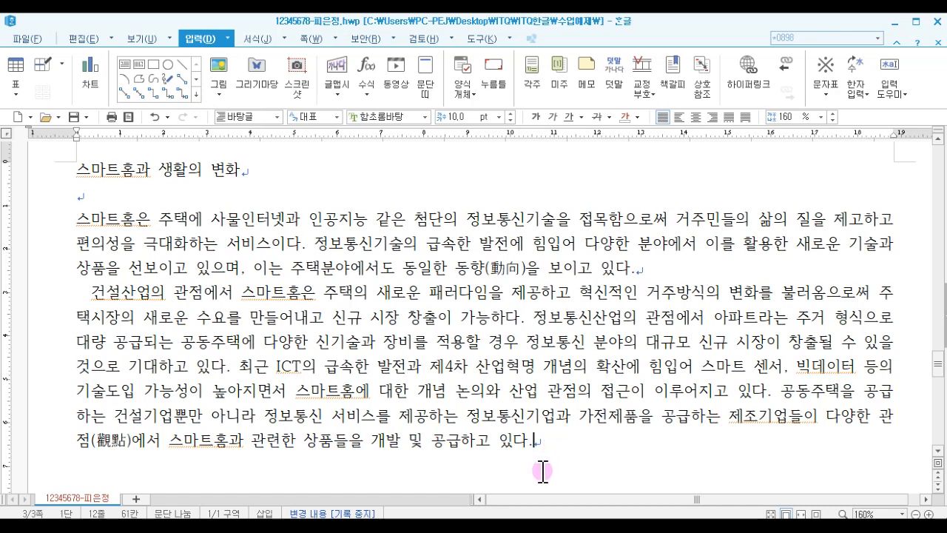
pyautogui.moveTo(370, 527)
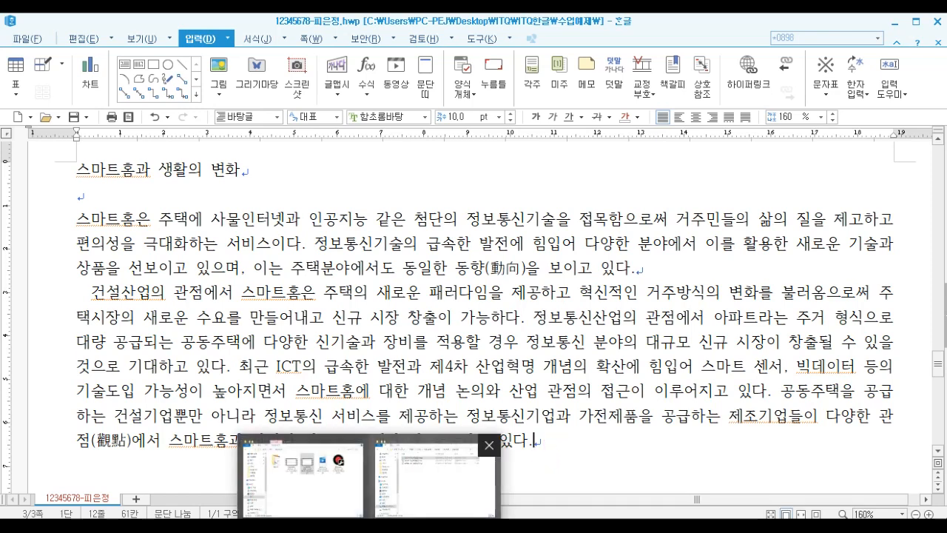
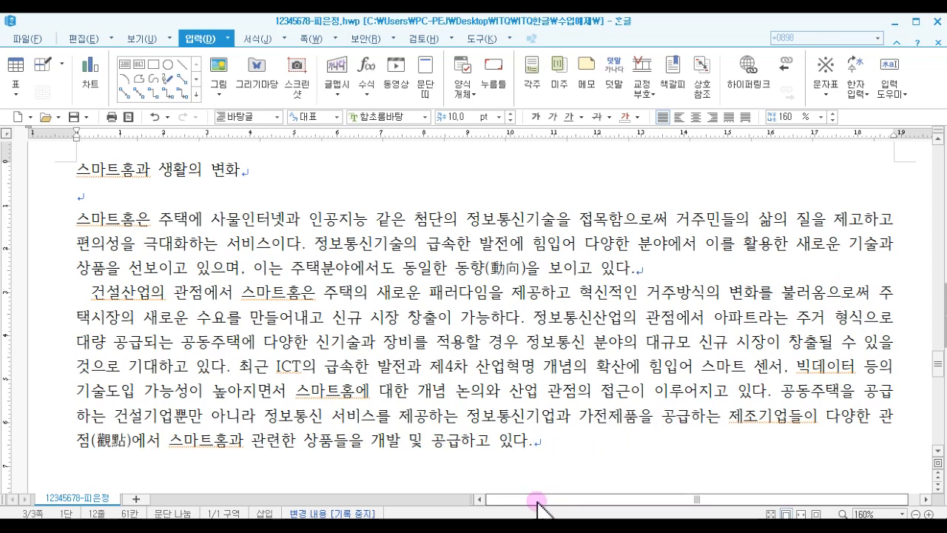
# - Add two empty lines below the second body paragraph
pyautogui.press('Return')
pyautogui.press('Return')
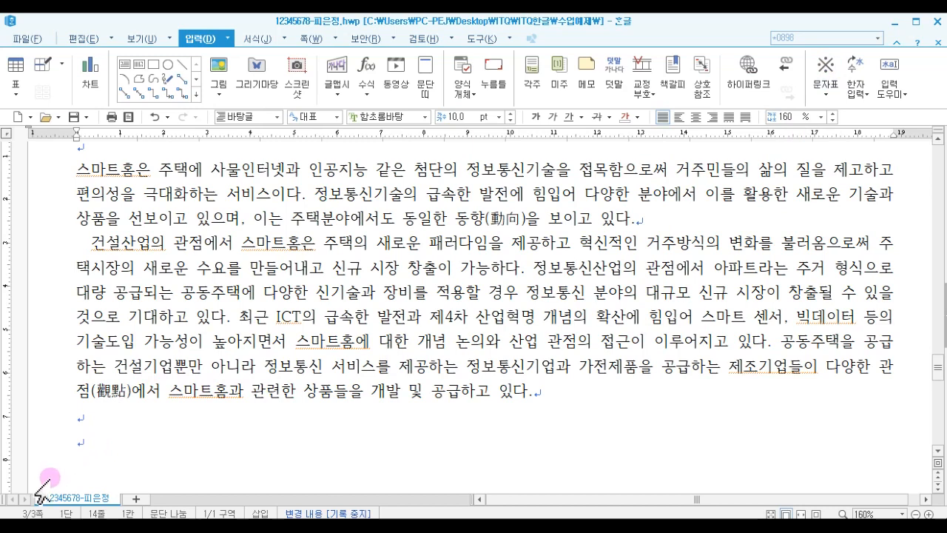
pyautogui.hotkey('ctrl', 'F10')
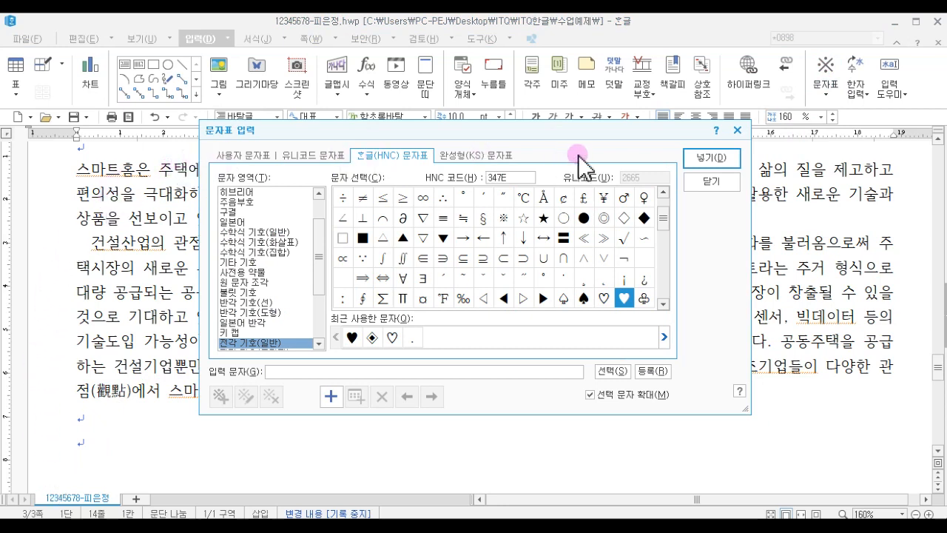
pyautogui.click(622, 297)
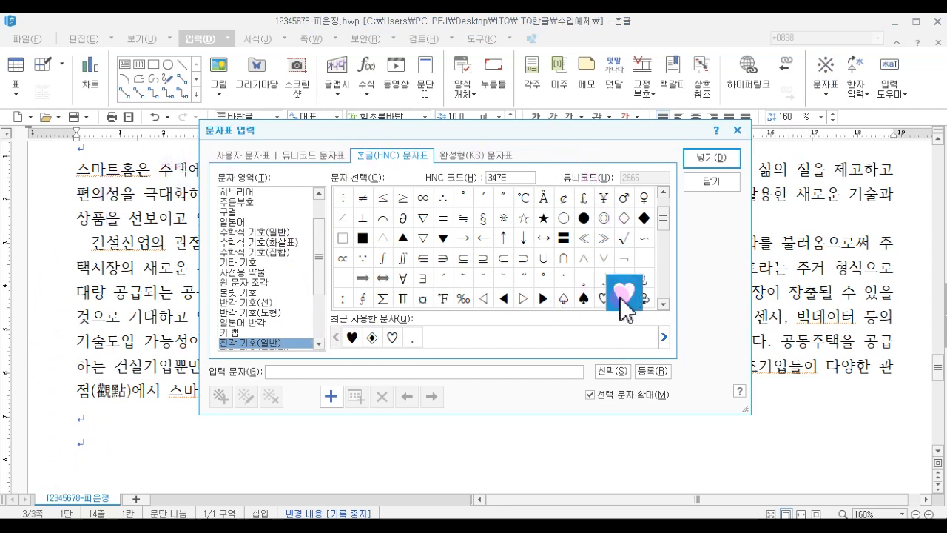
pyautogui.click(710, 182)
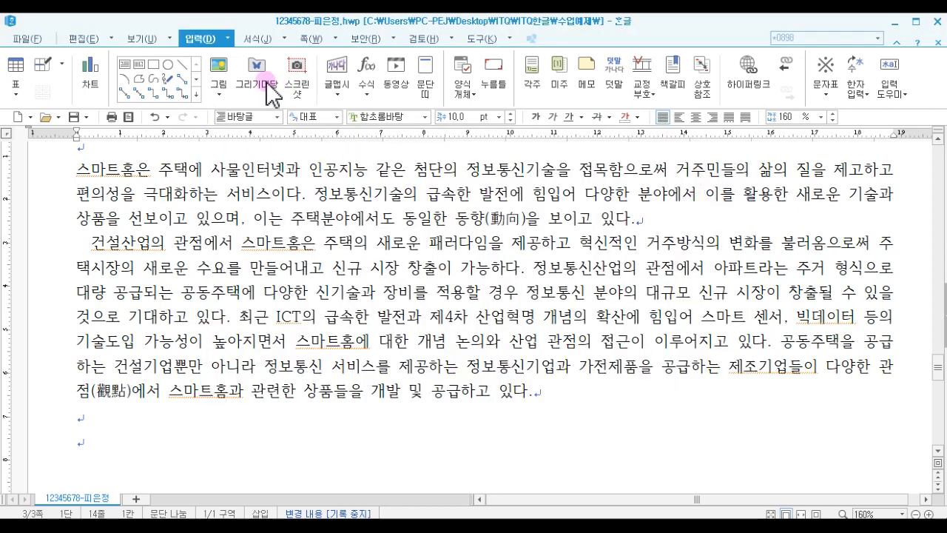
pyautogui.click(827, 66)
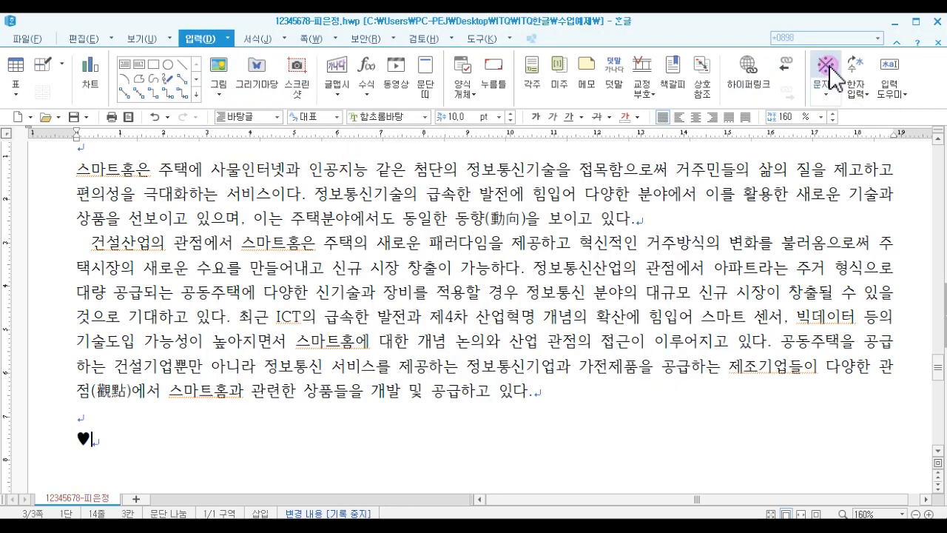
pyautogui.press('BackSpace')
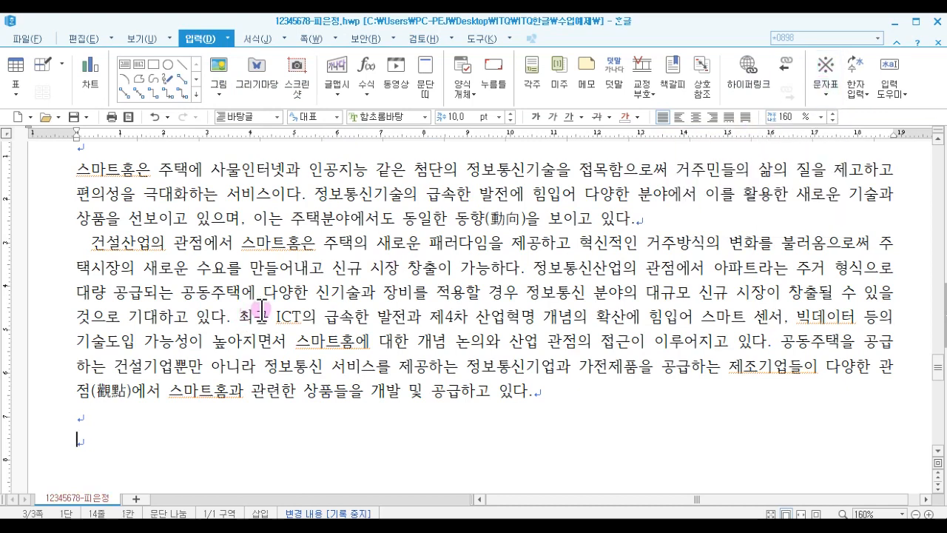
# - Insert the ◈ symbol from the Hangul (HNC) character map at the start of the empty line
pyautogui.click(824, 94)
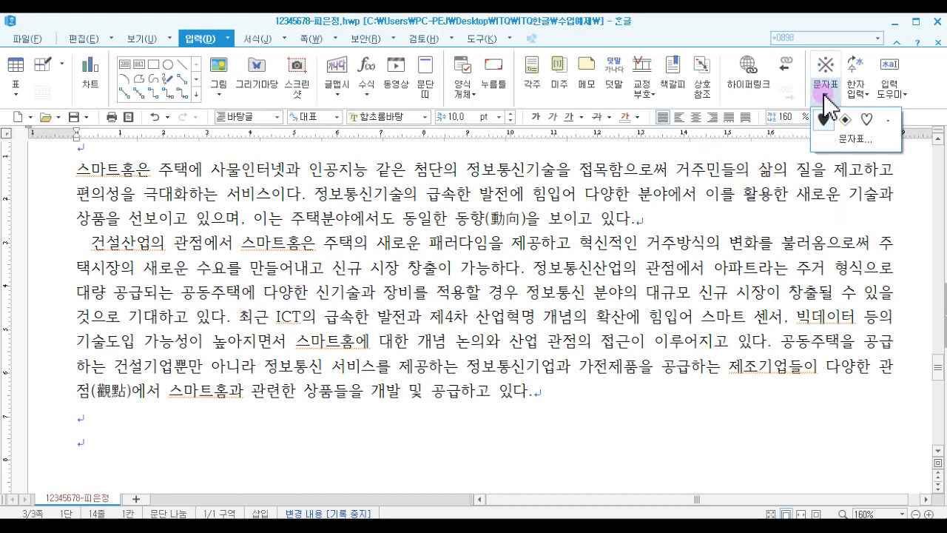
pyautogui.click(851, 140)
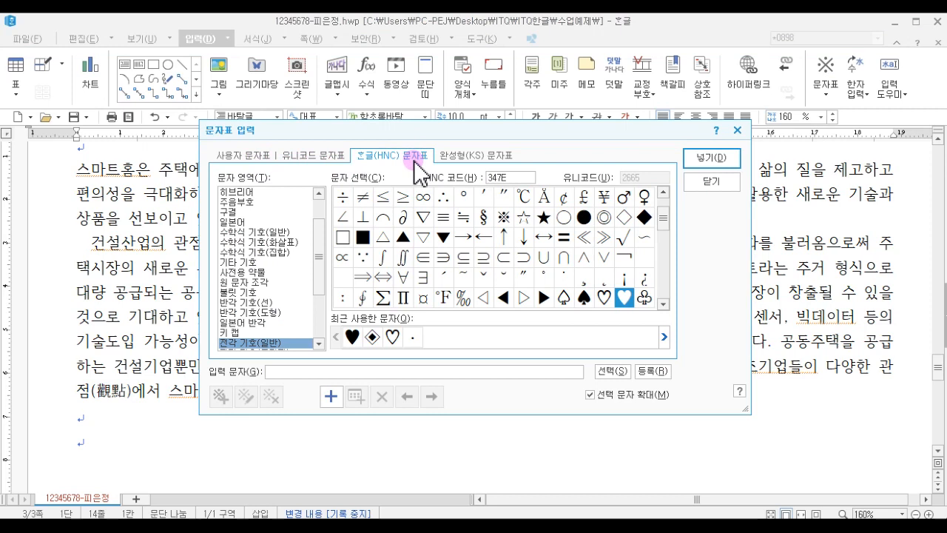
pyautogui.moveTo(317, 271); pyautogui.dragTo(320, 312)
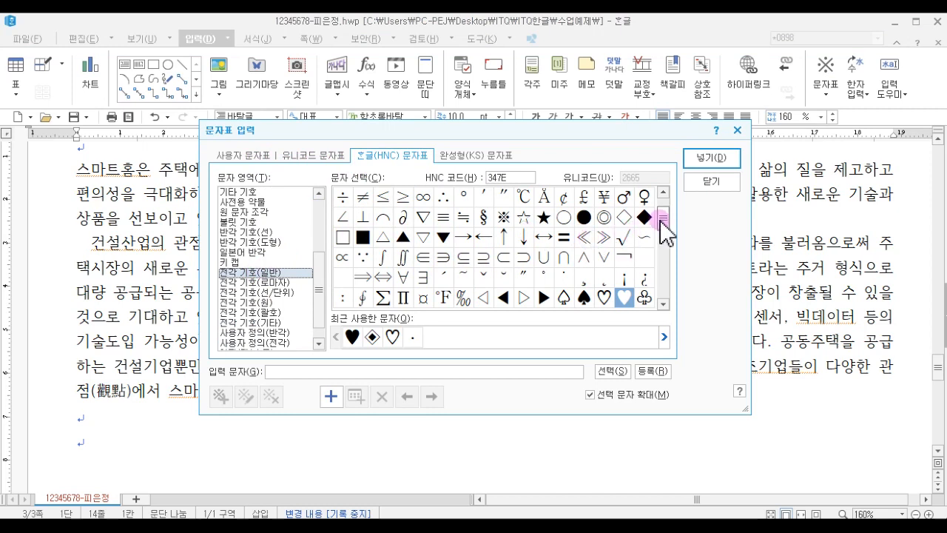
pyautogui.moveTo(660, 219)
pyautogui.mouseDown()
pyautogui.moveTo(662, 208)
pyautogui.moveTo(662, 234)
pyautogui.mouseUp()
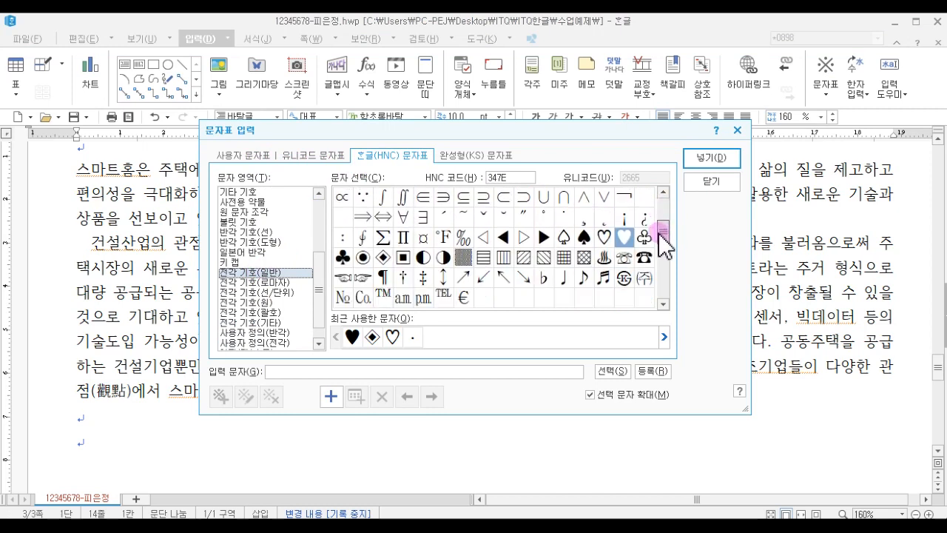
pyautogui.click(383, 259)
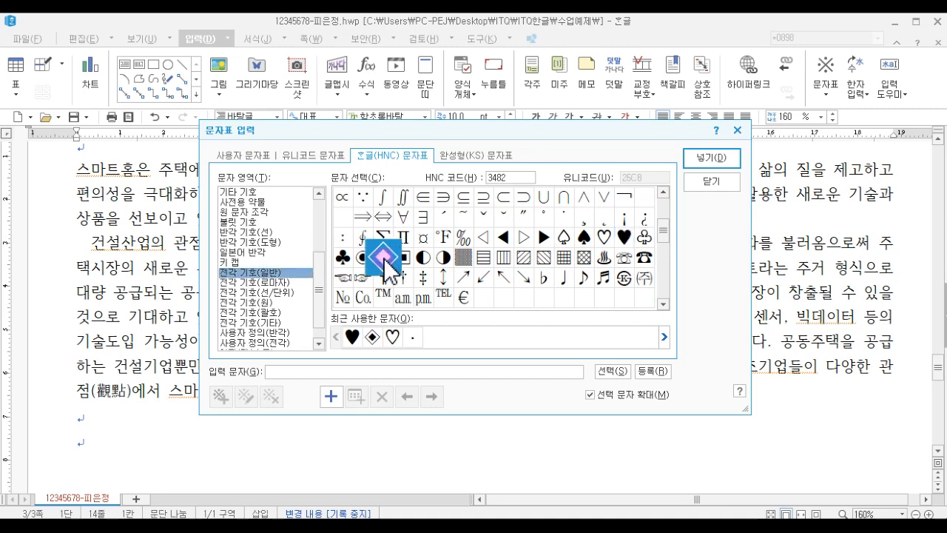
pyautogui.click(693, 155)
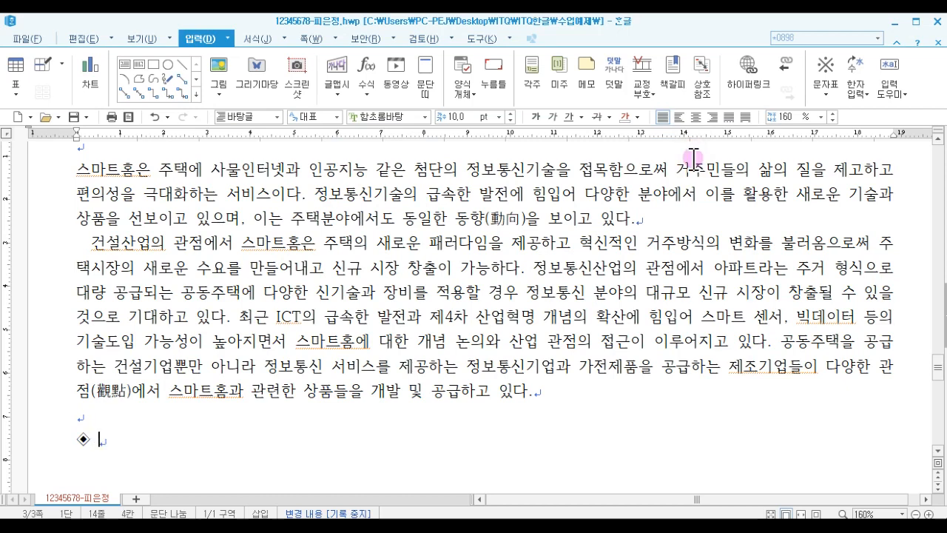
# - Type the heading 스마트홈 시장의 향후 전망 after the symbol and start a new line
pyautogui.write('습마트홈 ㅅ')
pyautogui.write('ㅣ장의 하')
pyautogui.write('ㅇ후 전망')
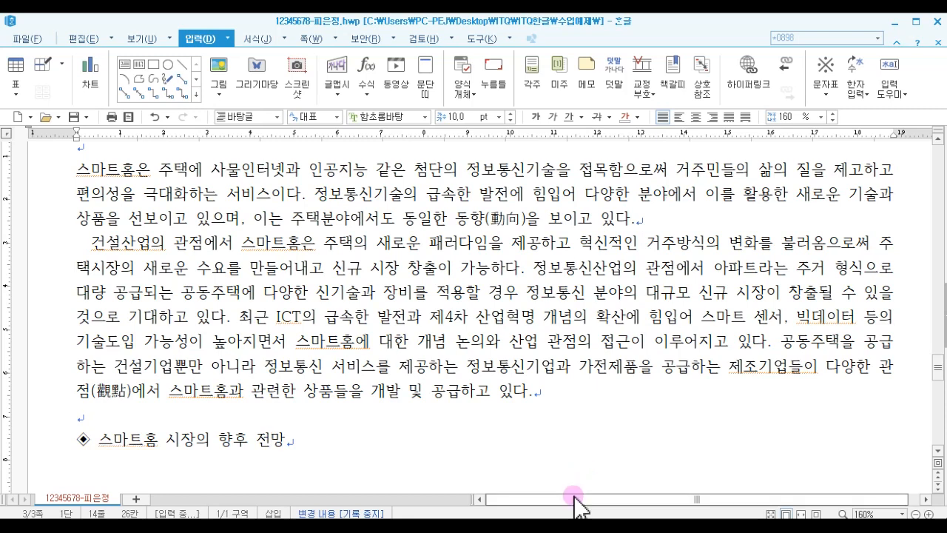
pyautogui.press('Return')
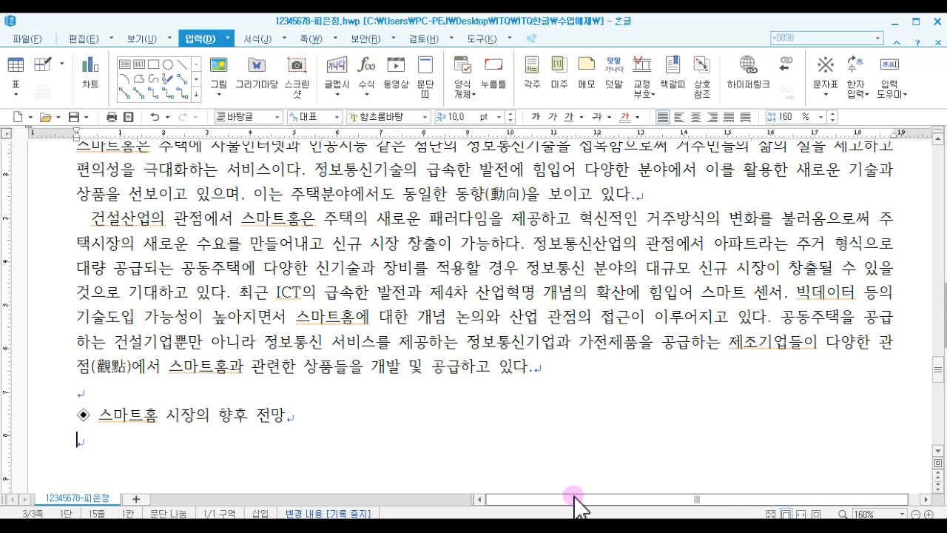
# - Paste the list text below the heading and add two empty lines after it
pyautogui.click(870, 19)
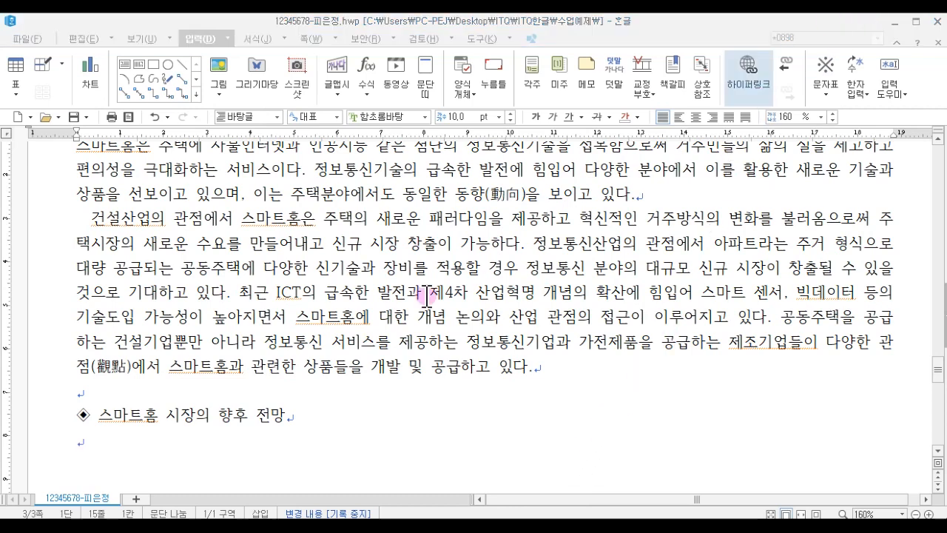
pyautogui.click(87, 443)
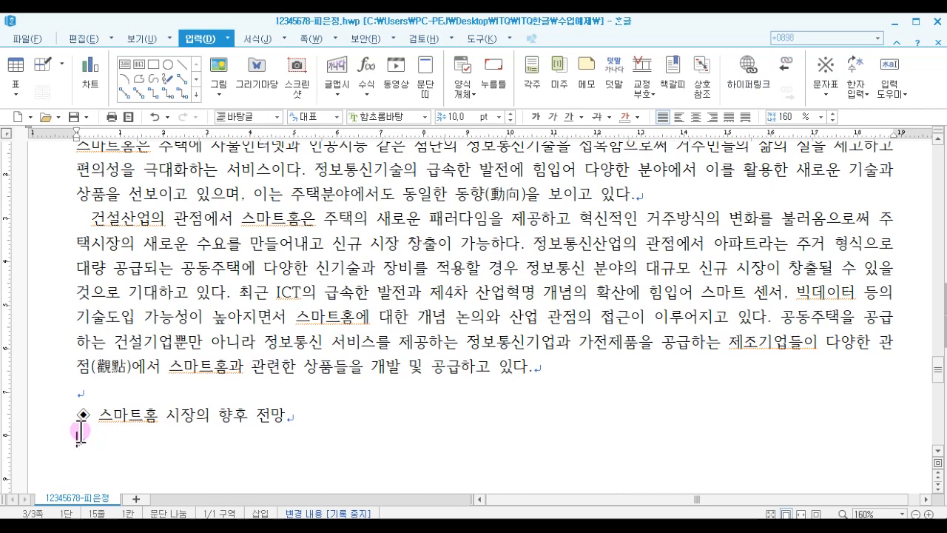
pyautogui.write('스마트홈 시장의 향후 전망 파이프라인 사업에서 플랫폼 사업으로 전환 오투오 서비스 제공으로 서비스 품질 수준 직접적 파악 스마트홈의 새로운 시장 개척이자 생존을 위한 충분조건 주체별 융합과 사업모델 공유 정보통신산업과 건설산업, 기타 산업의 연계 유통산업 등 서비스 공급 분야와 협업체계 마련')
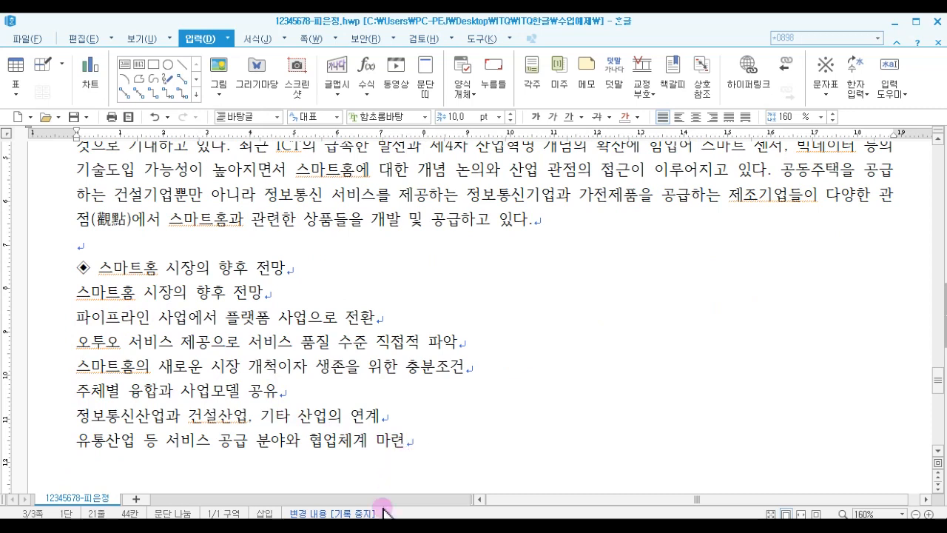
pyautogui.press('Return')
pyautogui.press('Return')
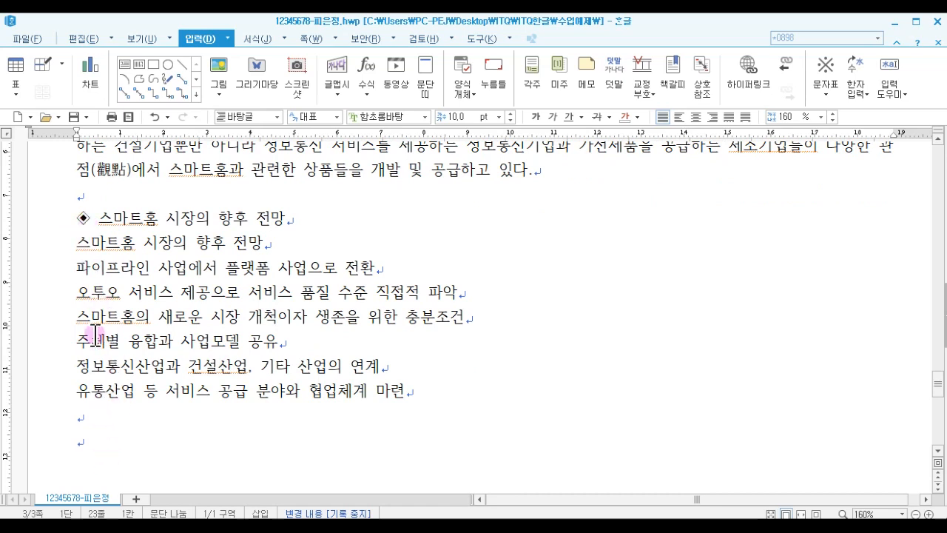
# - Insert the ◈ symbol from the character map at the start of the last empty line
pyautogui.moveTo(96, 221); pyautogui.dragTo(81, 216)
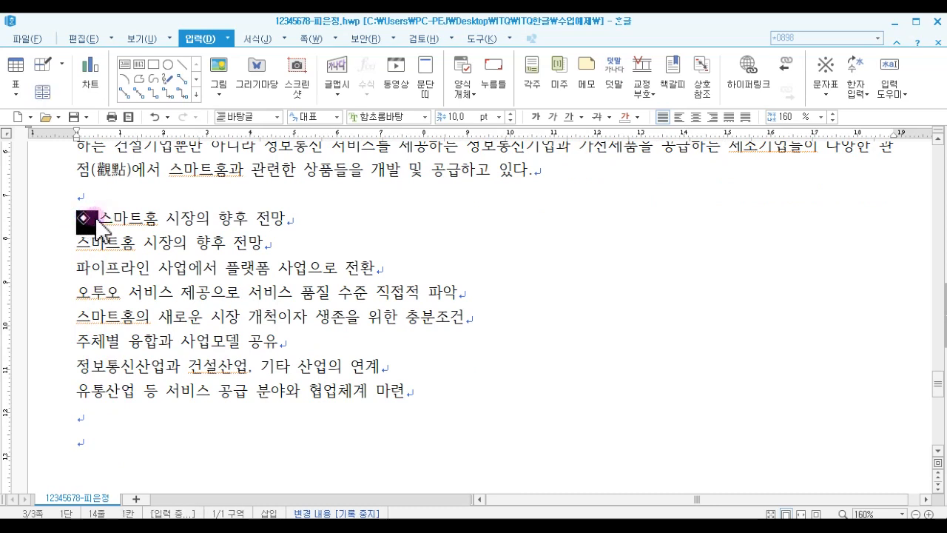
pyautogui.click(95, 216)
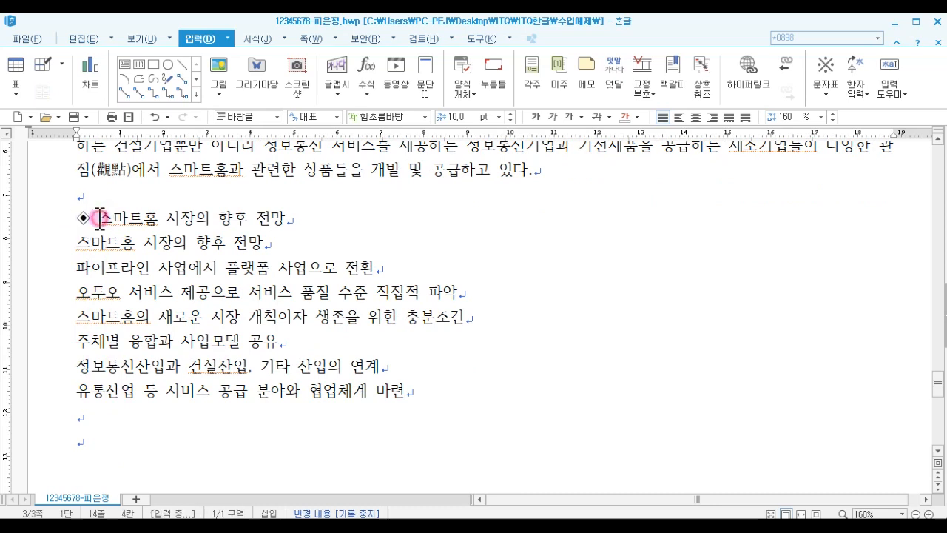
pyautogui.click(107, 448)
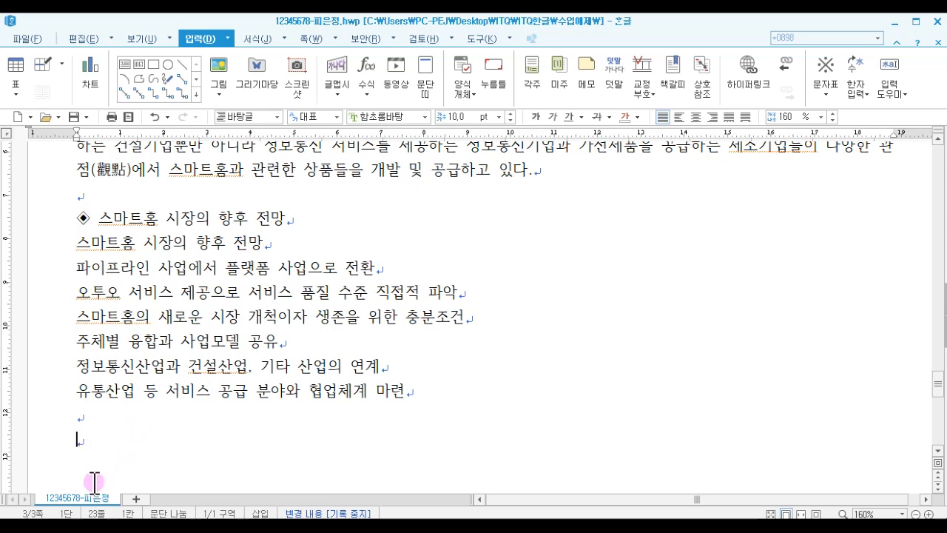
pyautogui.hotkey('ctrl', 'F10')
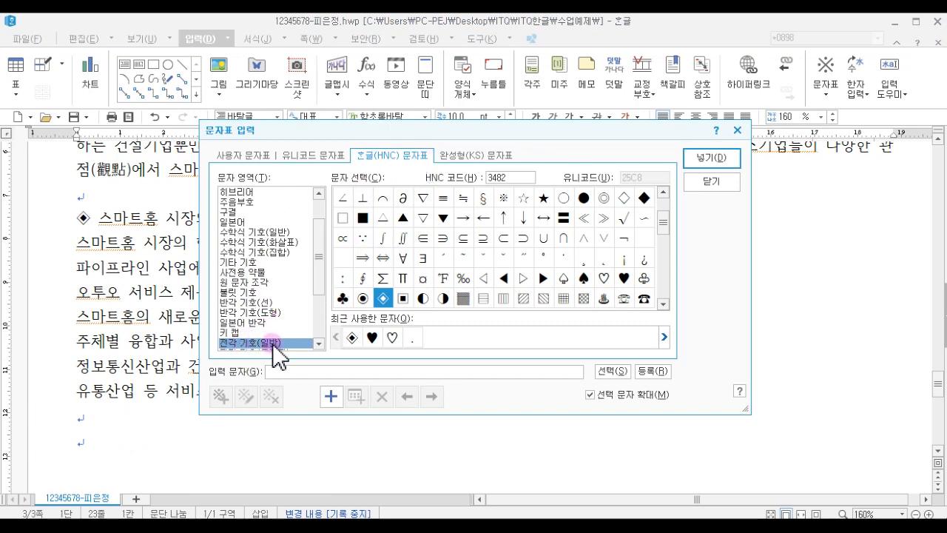
pyautogui.click(383, 301)
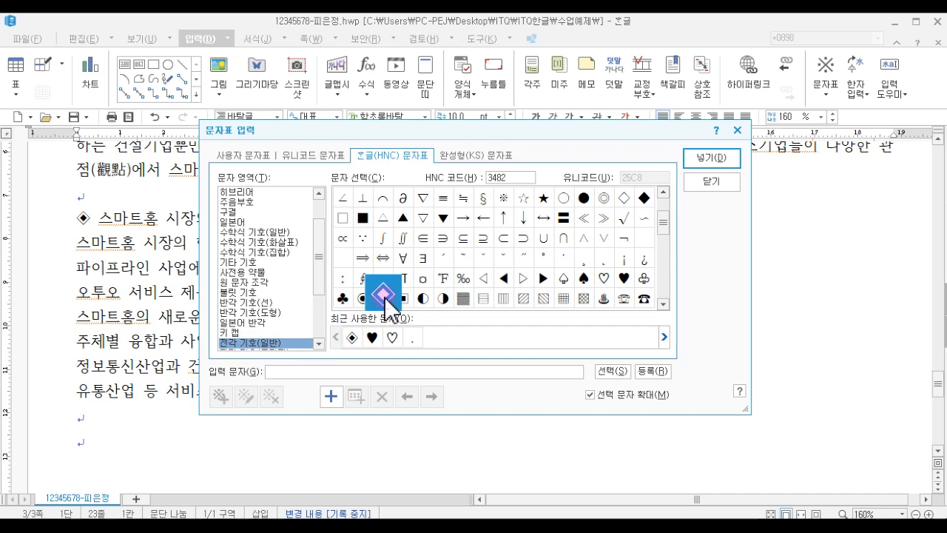
pyautogui.click(707, 156)
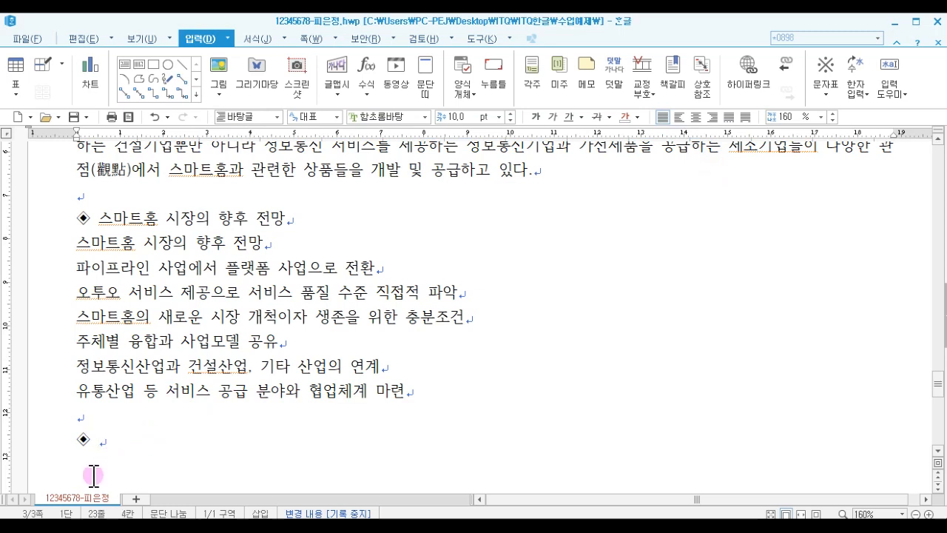
# - Type the heading 정보통신업체의 스마트홈 전략 after the symbol and start a new line
pyautogui.write('정보사')
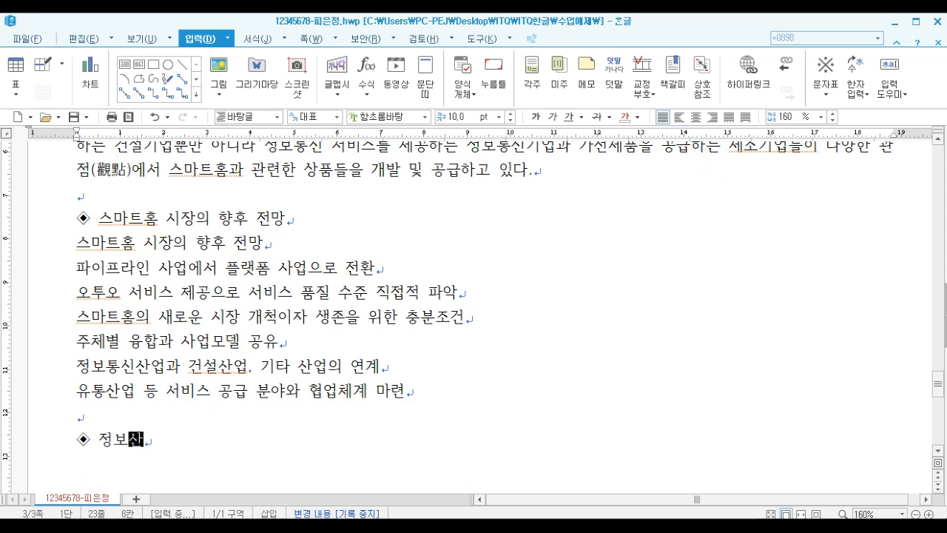
pyautogui.press('BackSpace')
pyautogui.press('BackSpace')
pyautogui.press('BackSpace')
pyautogui.write('통신업젱')
pyautogui.write('의 스마트')
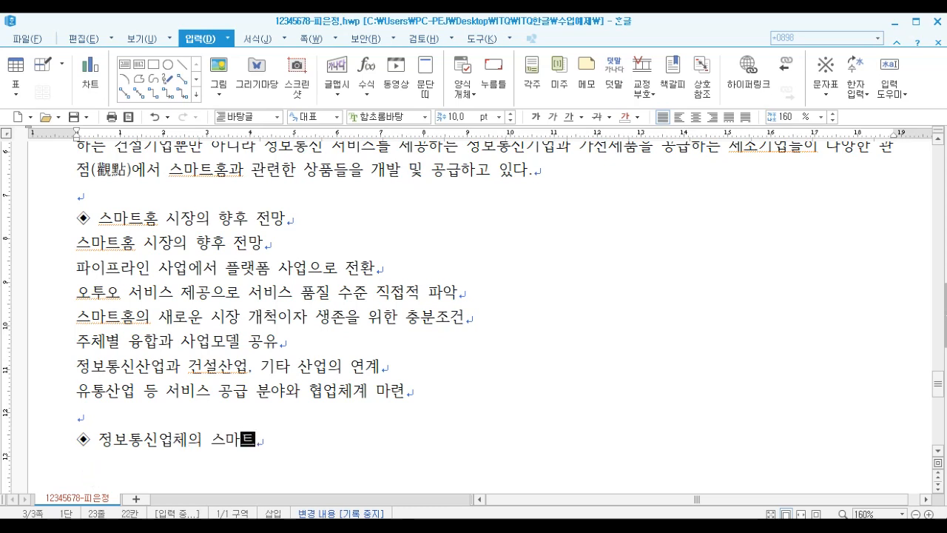
pyautogui.write('홈 저ㄴ략')
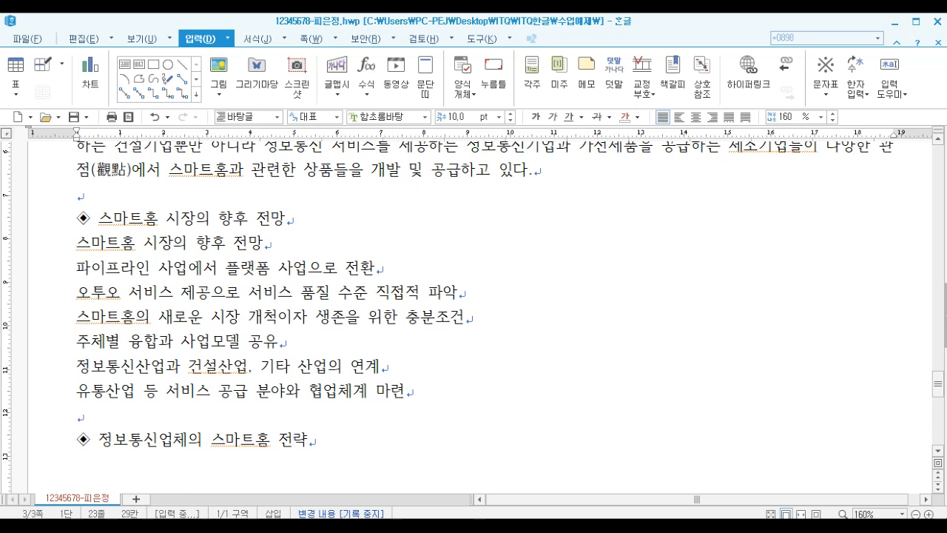
pyautogui.press('Return')
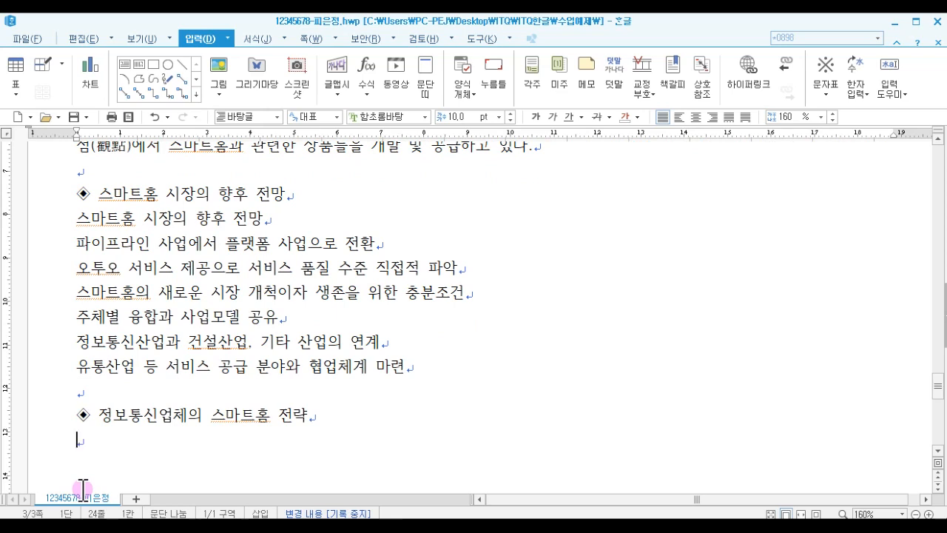
# - Switch to the exam reference PDF and examine the table under the 정보통신업체의 스마트홈 전략 heading
pyautogui.hotkey('alt', 'Tab')
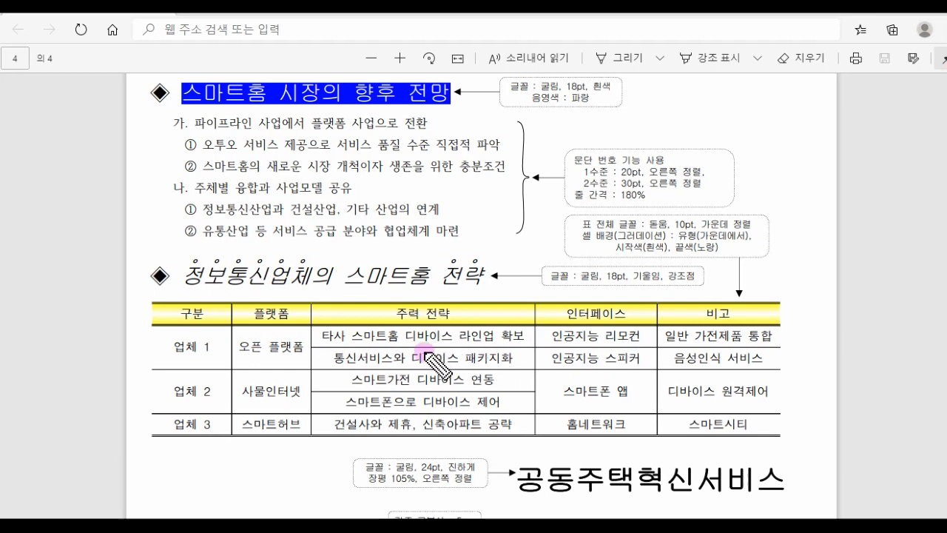
pyautogui.moveTo(175, 425); pyautogui.dragTo(755, 421)
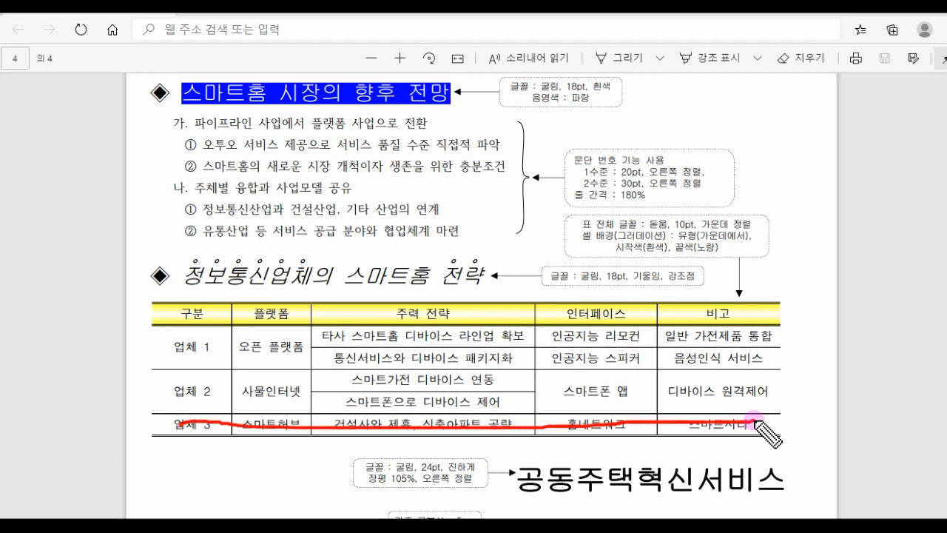
pyautogui.moveTo(201, 280); pyautogui.dragTo(200, 453)
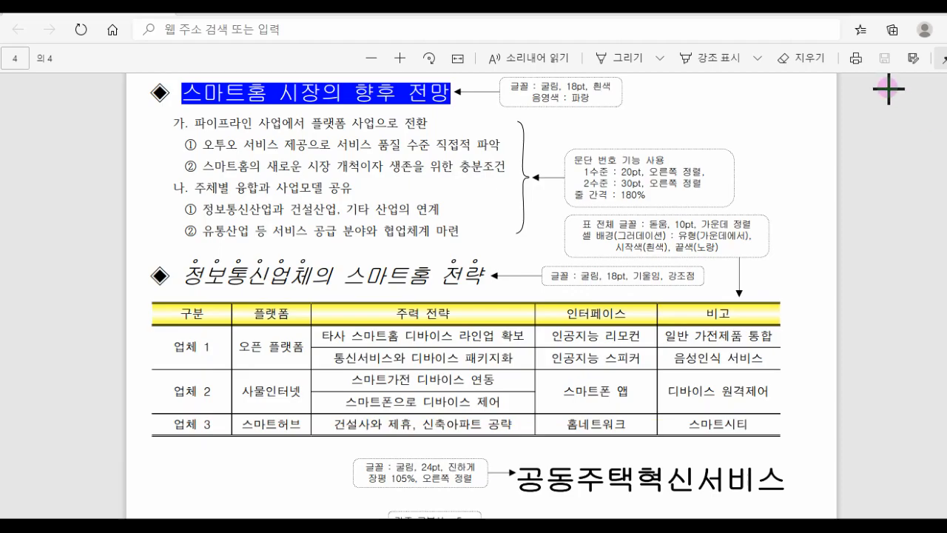
pyautogui.click(868, 14)
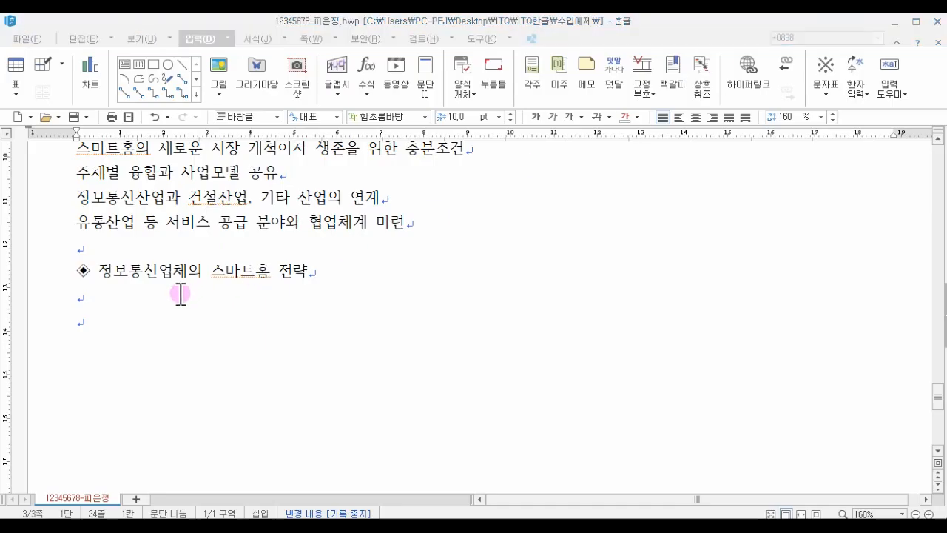
# - Insert a table with 6 rows and 5 columns below the 정보통신업체의 스마트홈 전략 heading
pyautogui.click(130, 307)
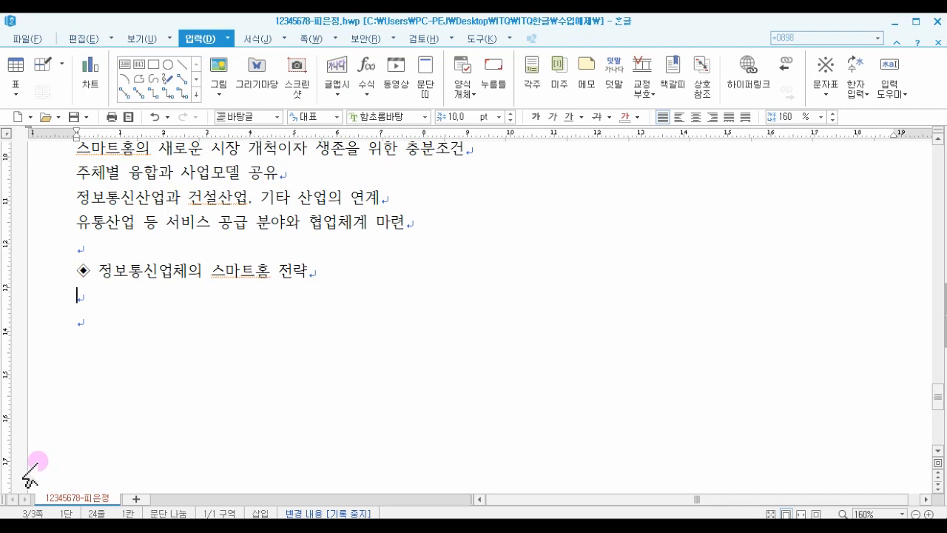
pyautogui.hotkey('ctrl', 'n')
pyautogui.press('t')
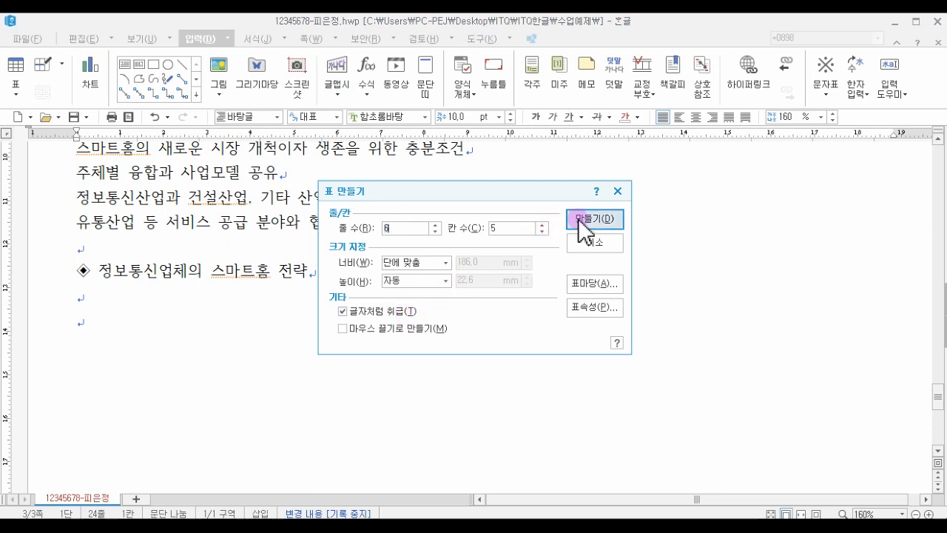
pyautogui.click(580, 218)
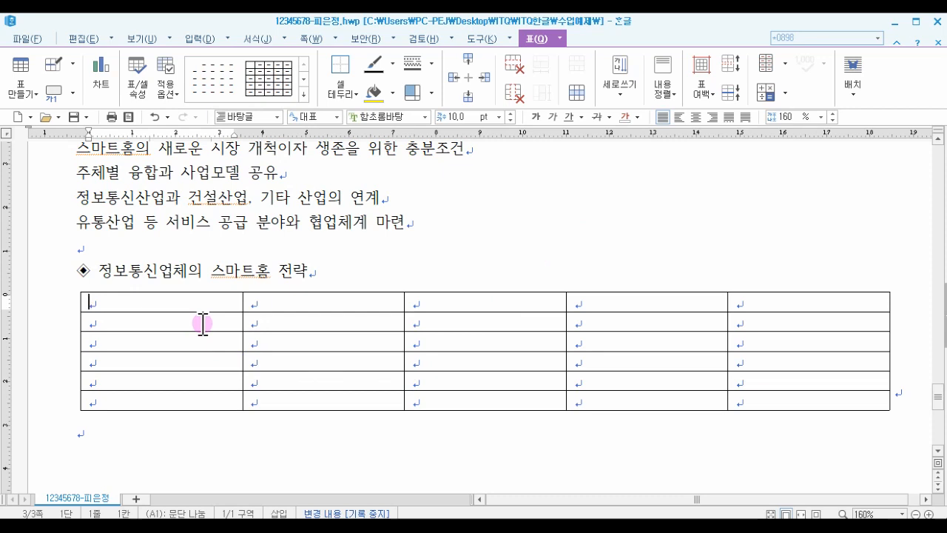
# - Merge the first column's cells in rows 2–3 and in rows 4–5 of the new table
pyautogui.moveTo(213, 299); pyautogui.dragTo(804, 301)
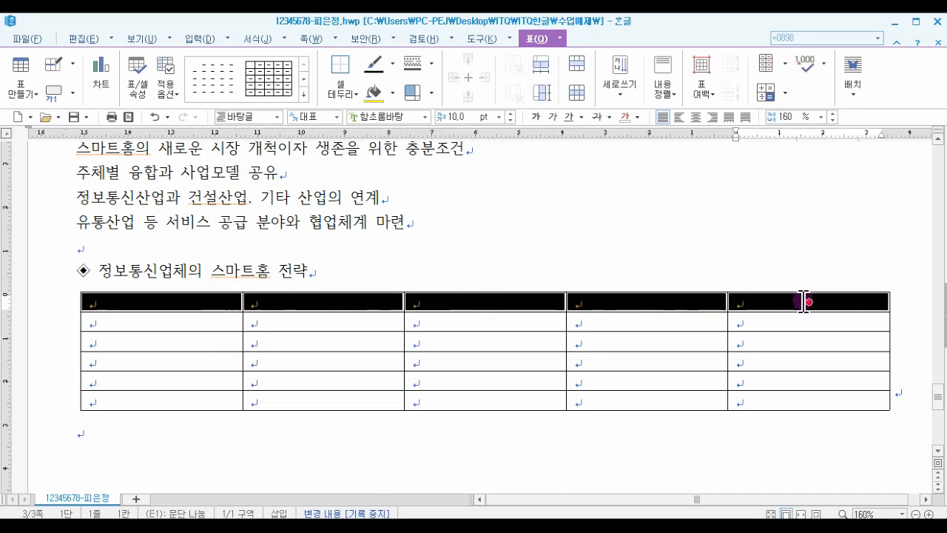
pyautogui.moveTo(150, 333)
pyautogui.mouseDown()
pyautogui.moveTo(150, 324)
pyautogui.moveTo(150, 341)
pyautogui.mouseUp()
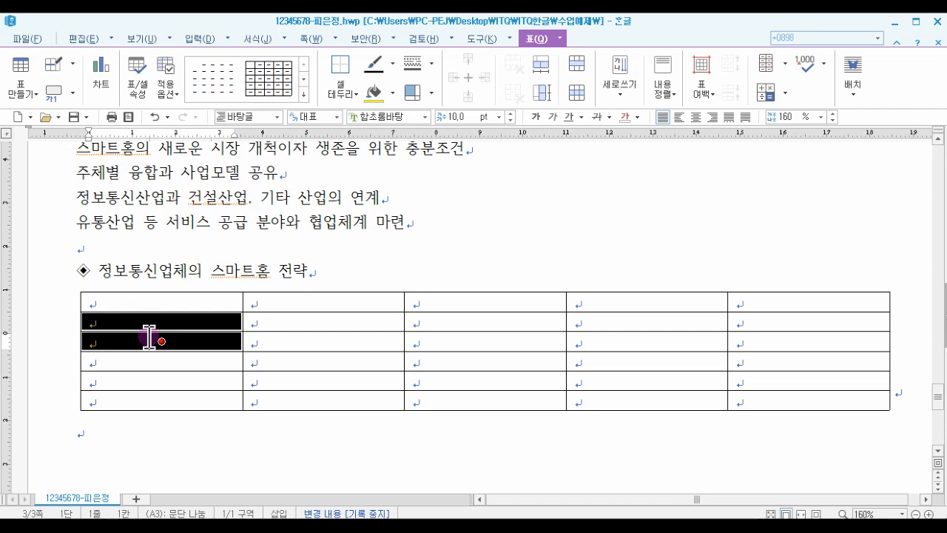
pyautogui.rightClick(149, 337)
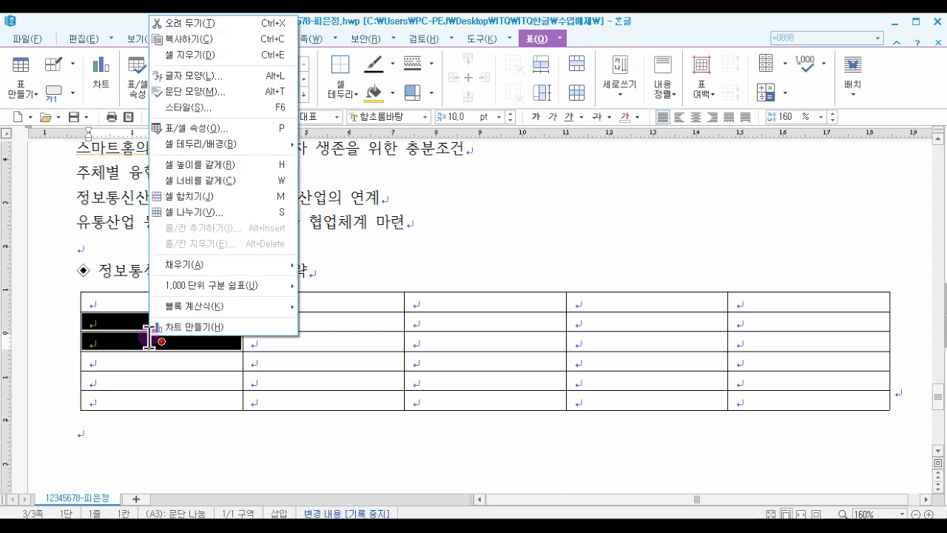
pyautogui.click(219, 207)
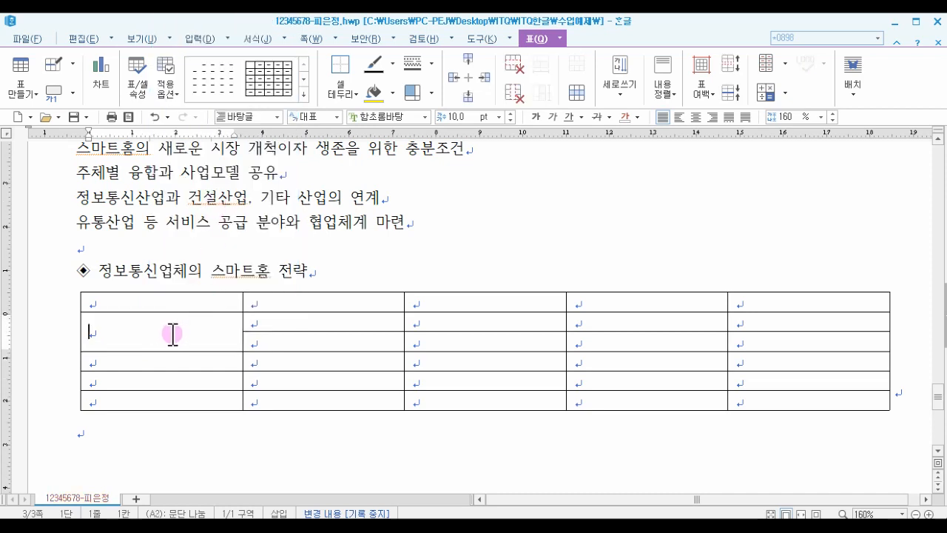
pyautogui.click(158, 360)
pyautogui.moveTo(161, 374); pyautogui.dragTo(160, 375)
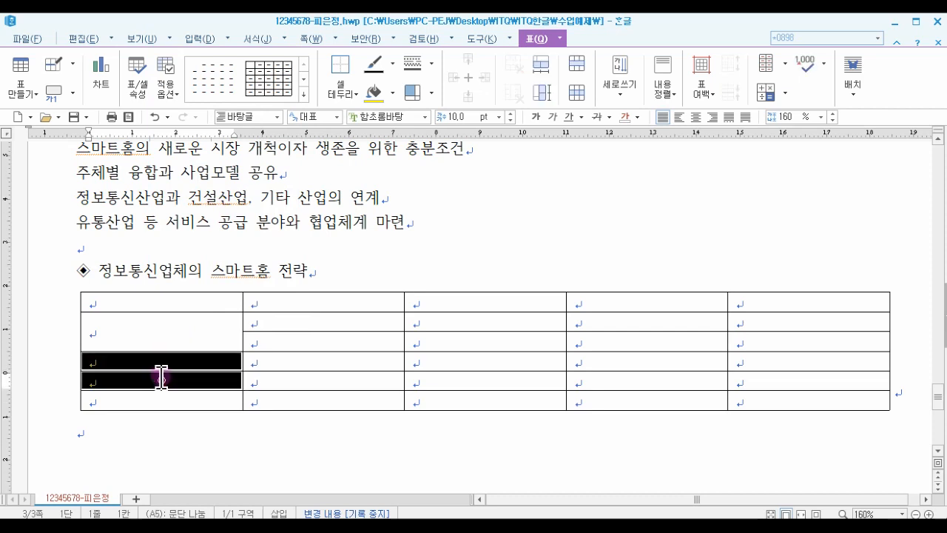
pyautogui.rightClick(163, 362)
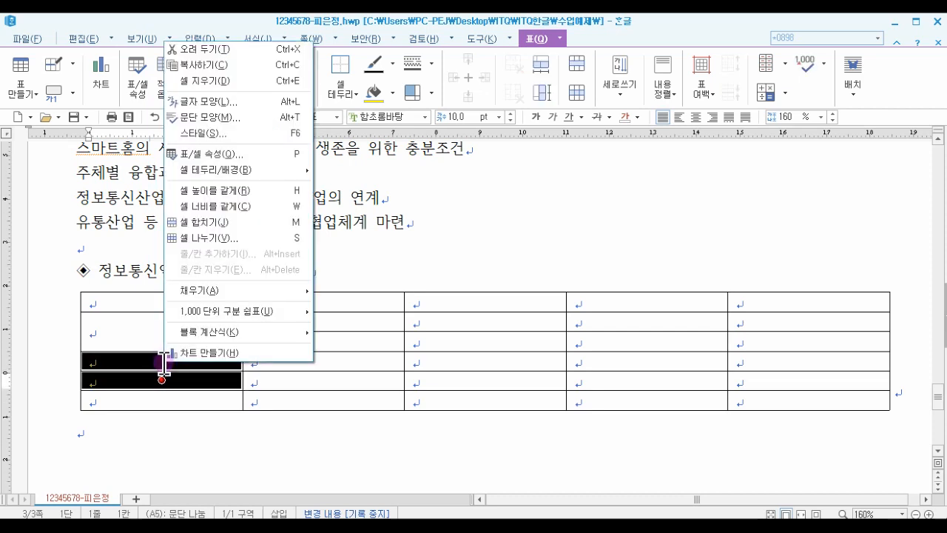
pyautogui.click(218, 222)
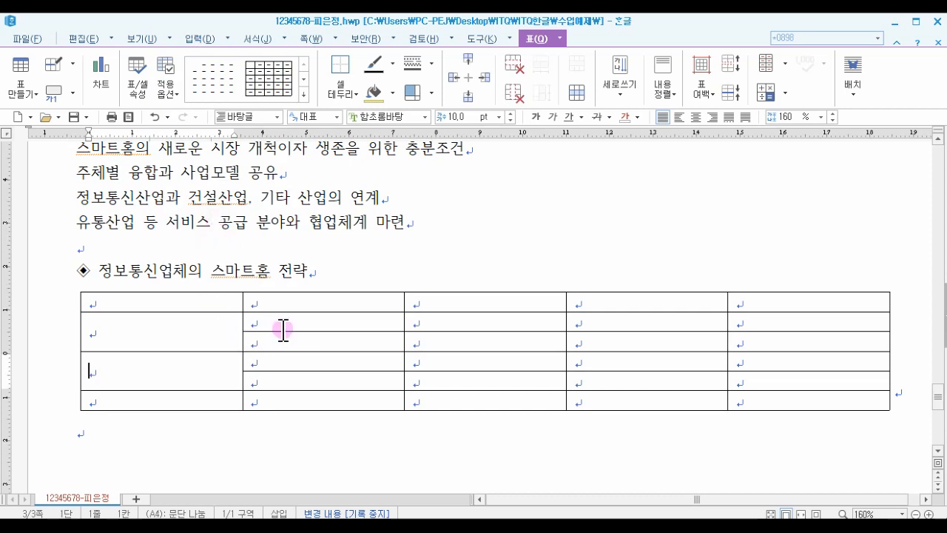
# - Merge the second column's cells in rows 2–3 and in rows 4–5
pyautogui.moveTo(288, 323); pyautogui.dragTo(290, 337)
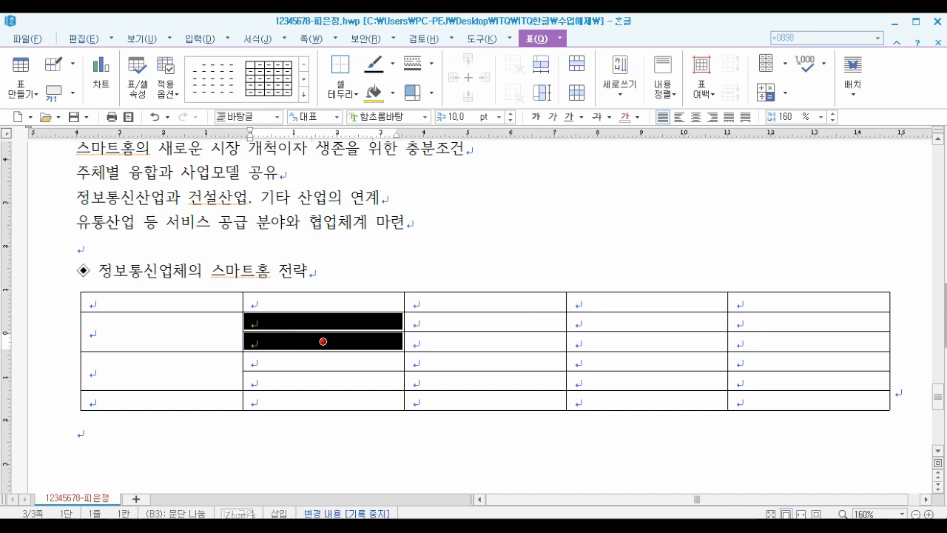
pyautogui.press('m')
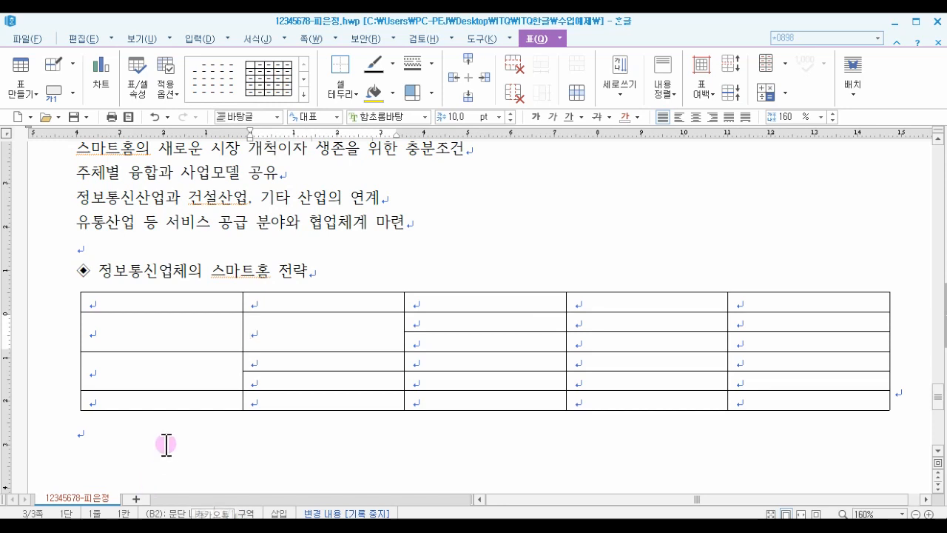
pyautogui.click(292, 364)
pyautogui.moveTo(291, 364); pyautogui.dragTo(291, 376)
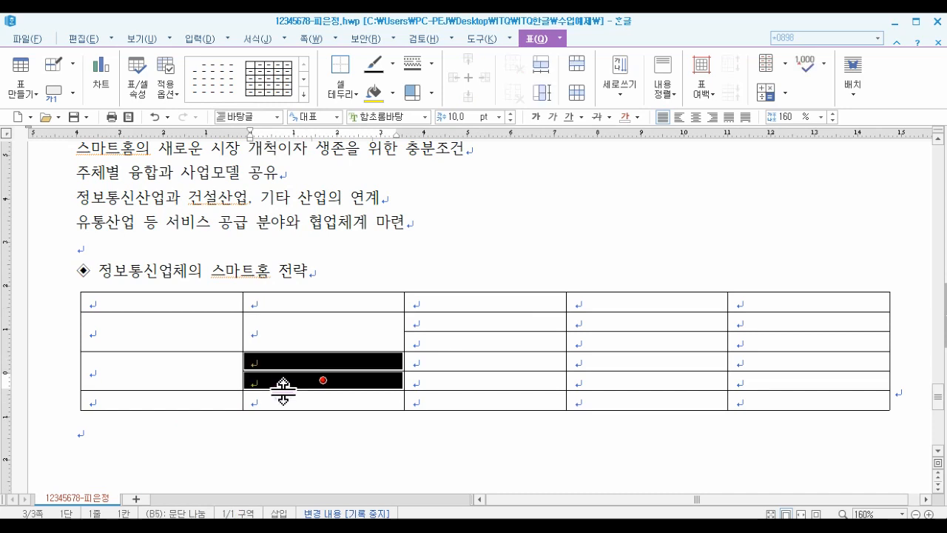
pyautogui.press('m')
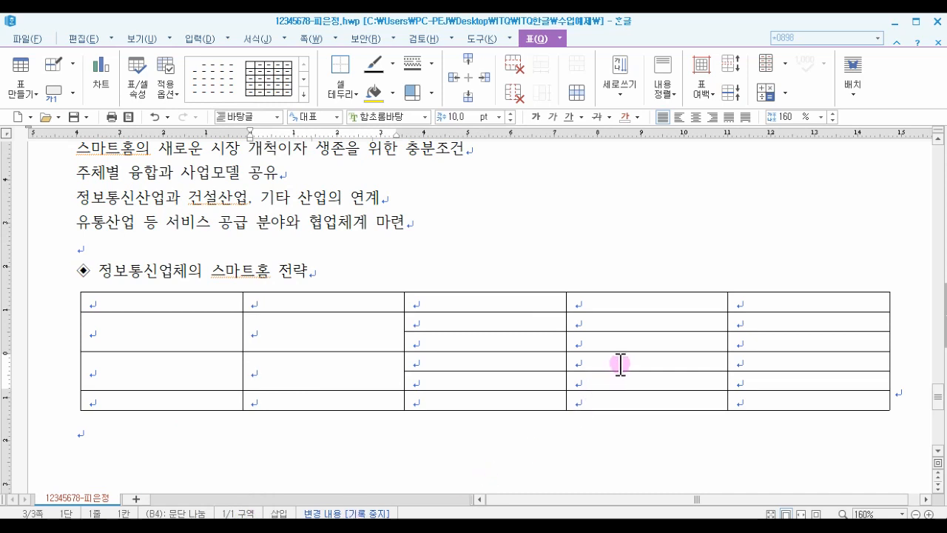
# - Merge the rows 4–5 cells in both the fourth and fifth columns
pyautogui.moveTo(620, 364); pyautogui.dragTo(620, 379)
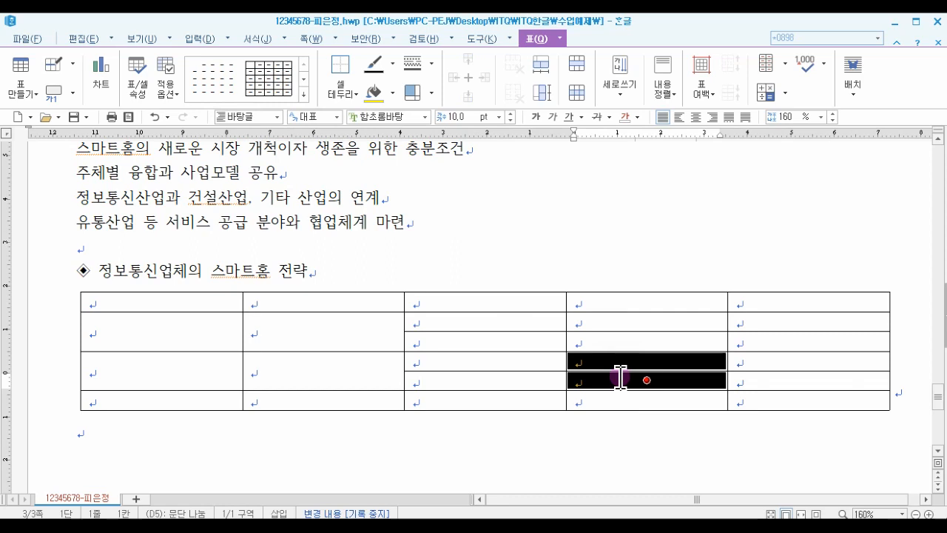
pyautogui.moveTo(610, 527)
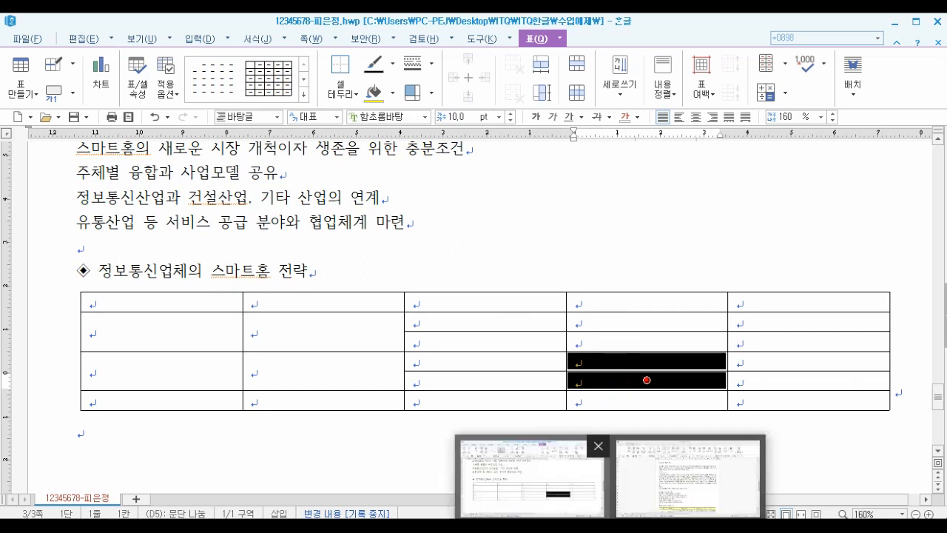
pyautogui.press('m')
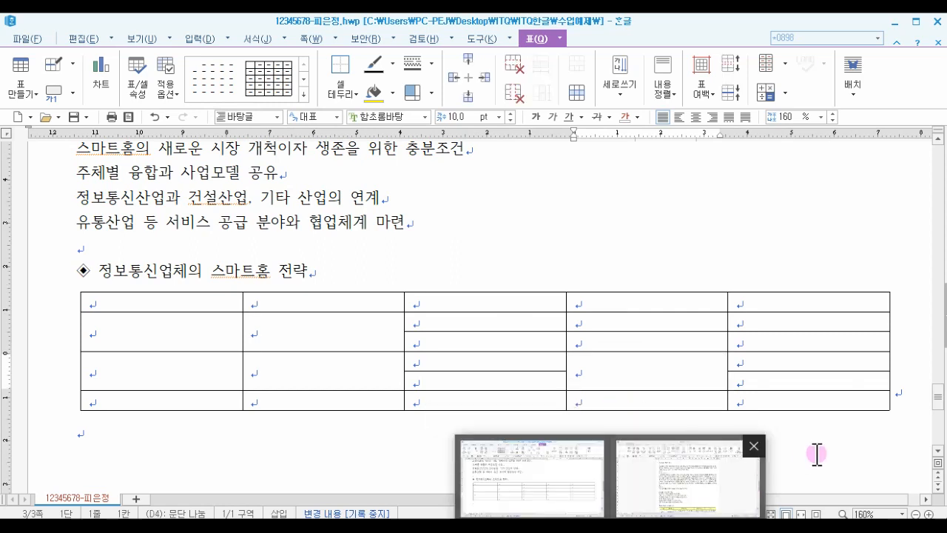
pyautogui.moveTo(810, 360); pyautogui.dragTo(811, 380)
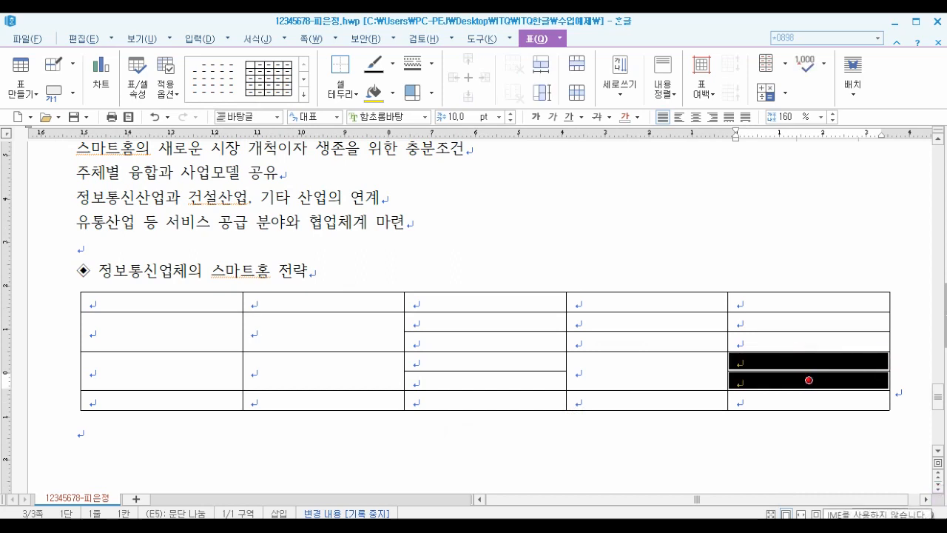
pyautogui.press('m')
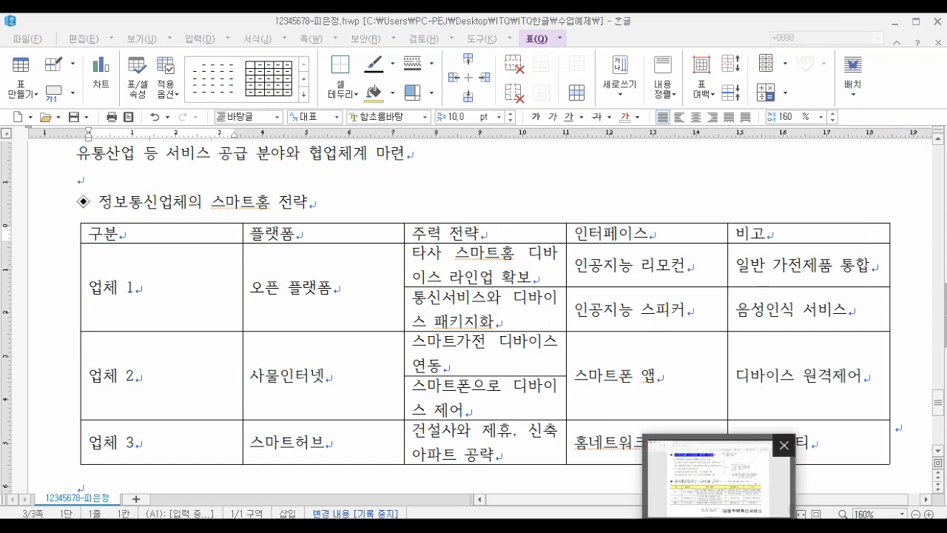
# - Resize the filled table's columns, narrowing the first two and widening the third so the cell text fits
pyautogui.click(292, 274)
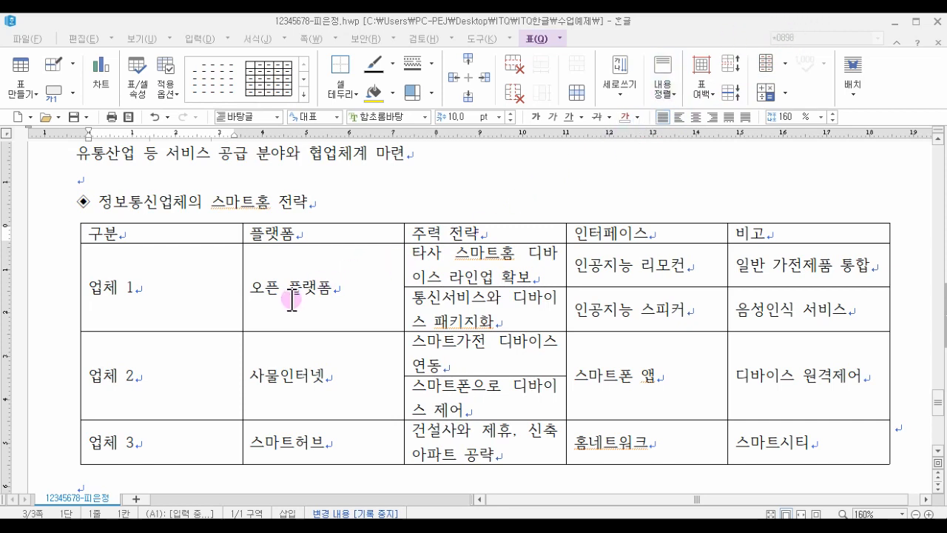
pyautogui.click(257, 286)
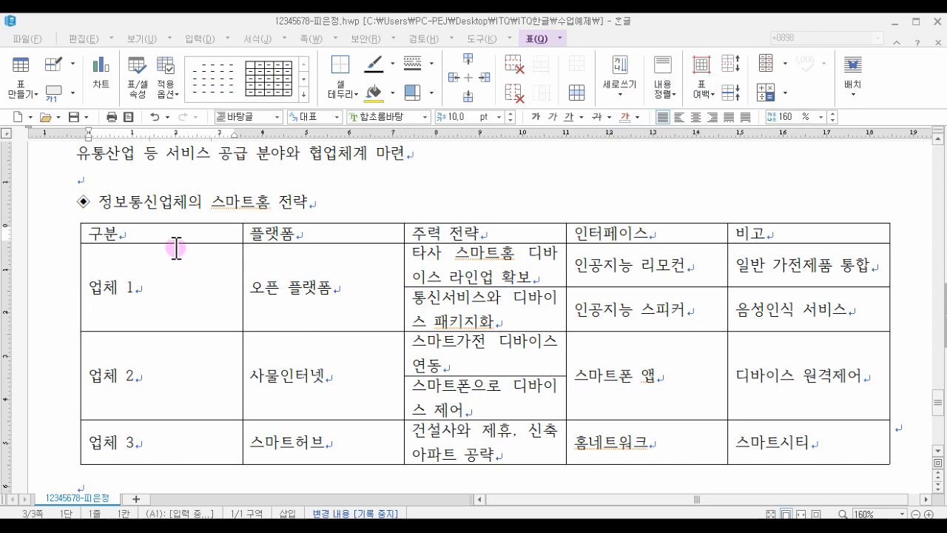
pyautogui.click(159, 311)
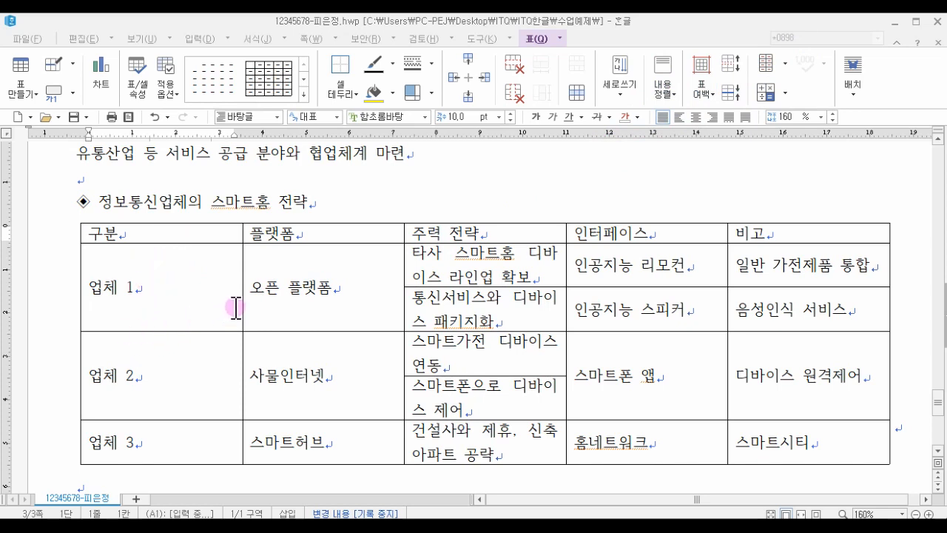
pyautogui.moveTo(242, 306); pyautogui.dragTo(173, 305)
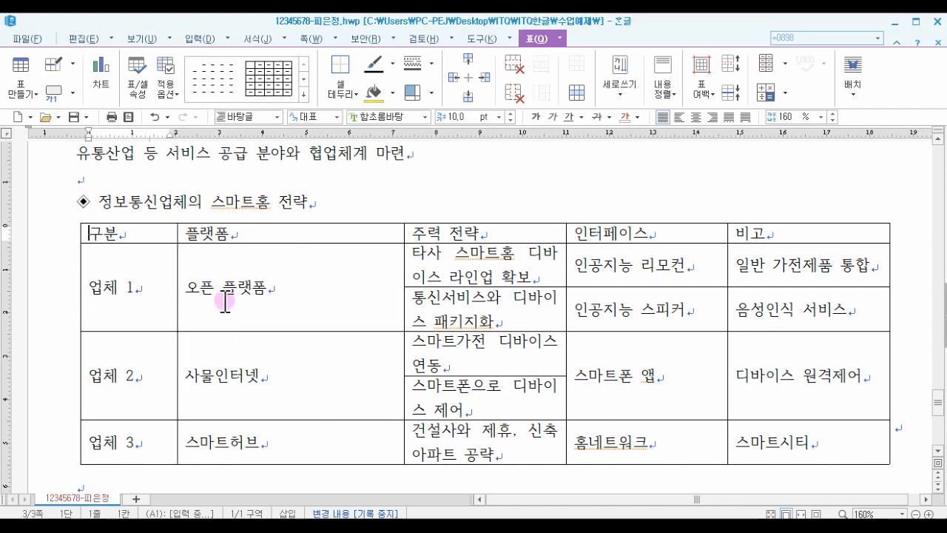
pyautogui.moveTo(404, 311); pyautogui.dragTo(304, 325)
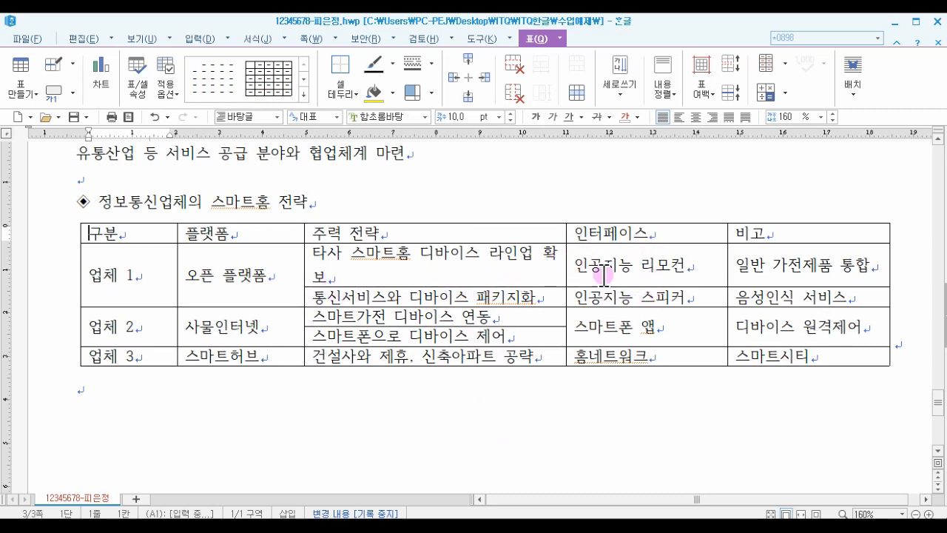
pyautogui.moveTo(567, 275); pyautogui.dragTo(579, 274)
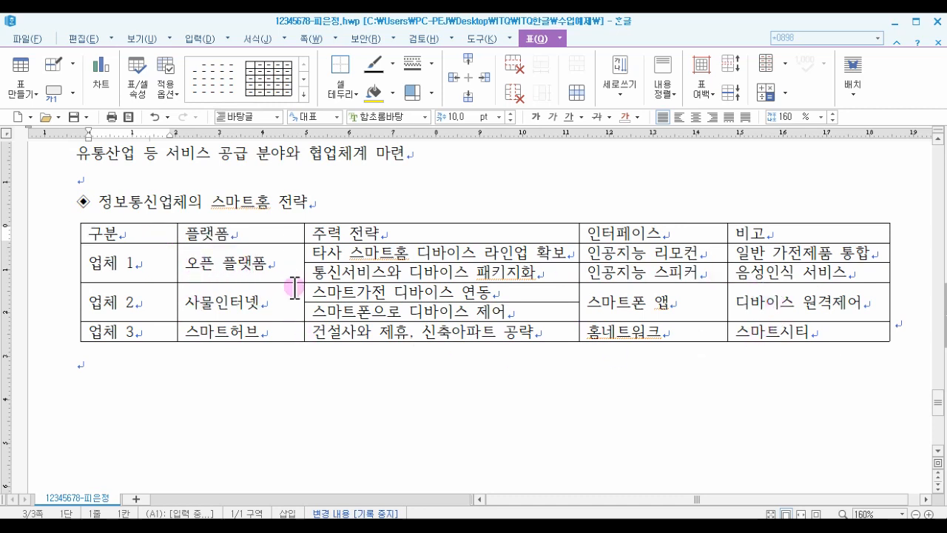
# - Start a new line below the table and type 공동주택혁신서비스
pyautogui.click(137, 361)
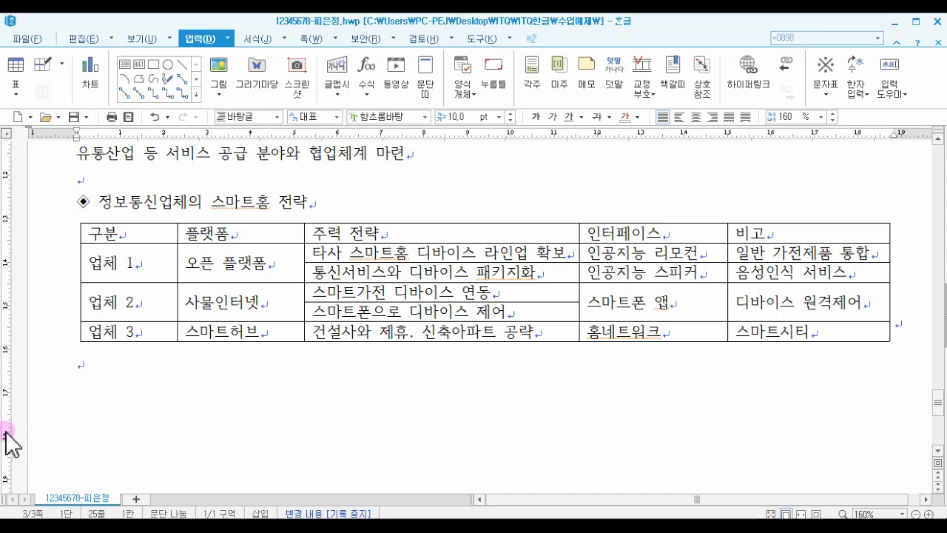
pyautogui.press('Return')
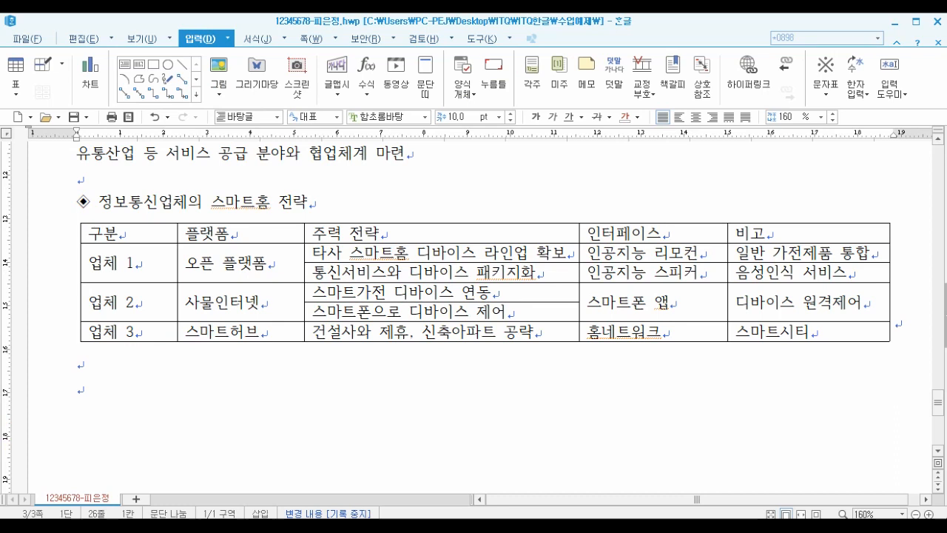
pyautogui.write('공')
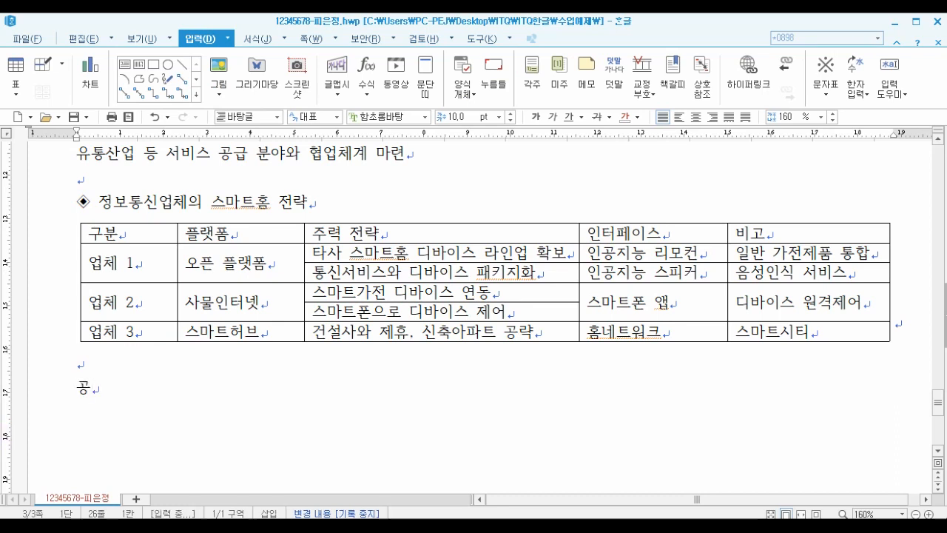
pyautogui.write('동주택혀ㄱ신서비')
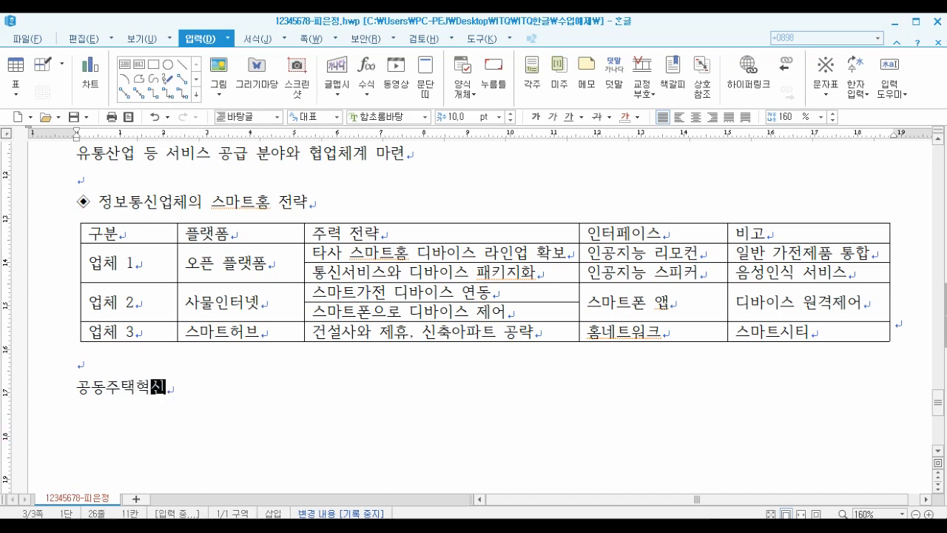
pyautogui.write('스')
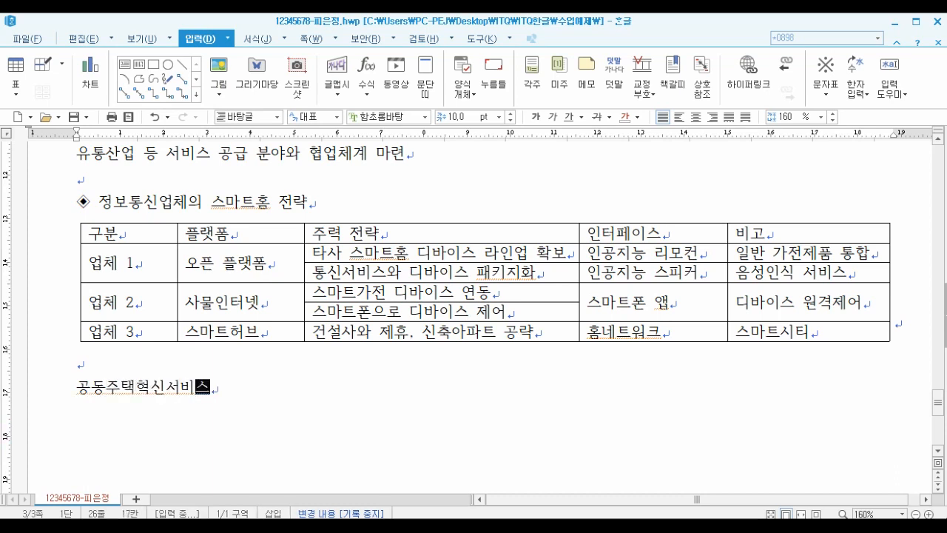